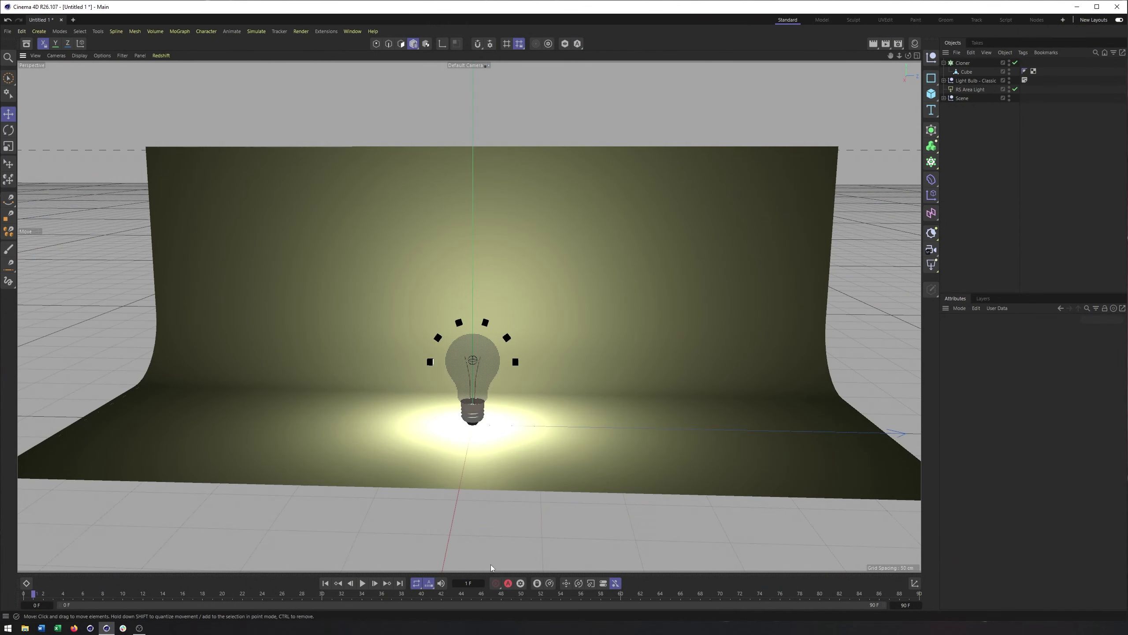
# Zoom the perspective view in on the light bulb.
pyautogui.scroll(6, 612, 456)
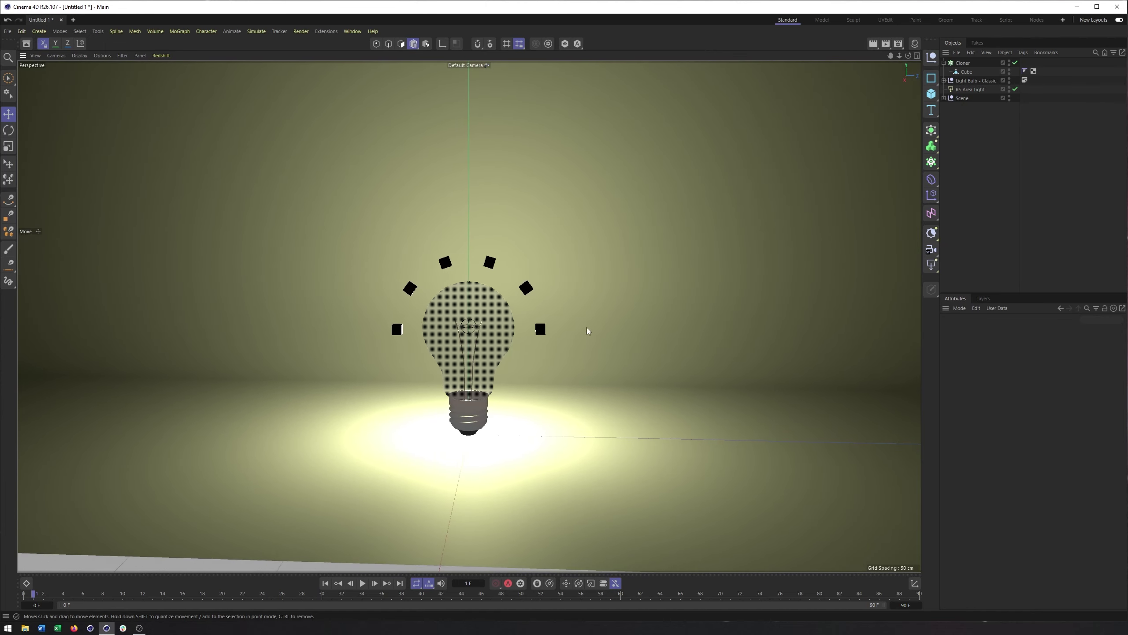
# Add a cube and shrink it to a small size above the light bulb.
pyautogui.keyDown('alt'); pyautogui.moveTo(633, 310); pyautogui.dragTo(498, 329, button='middle'); pyautogui.keyUp('alt')
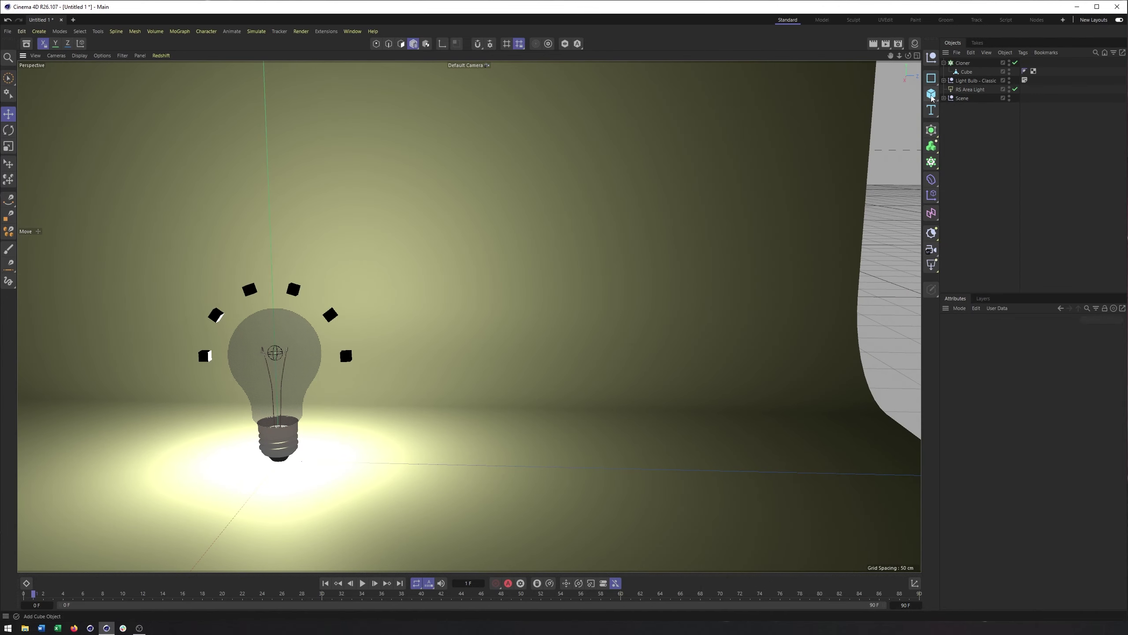
pyautogui.click(932, 95)
pyautogui.scroll(-2, 486, 392)
pyautogui.middleClick(477, 380)
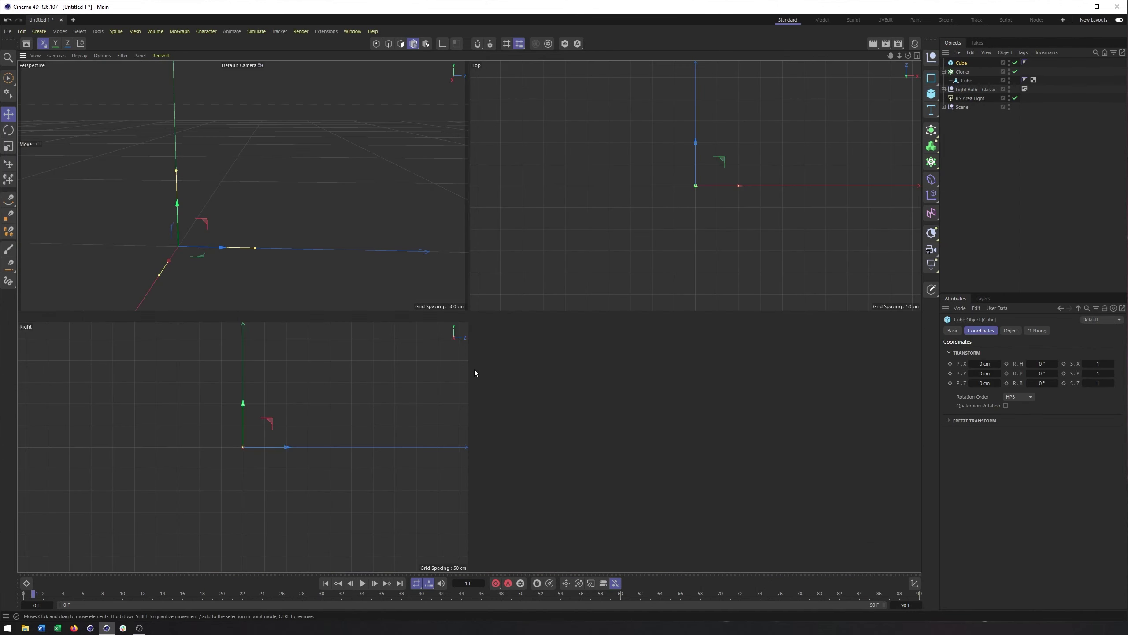
pyautogui.middleClick(464, 67)
pyautogui.press('t')
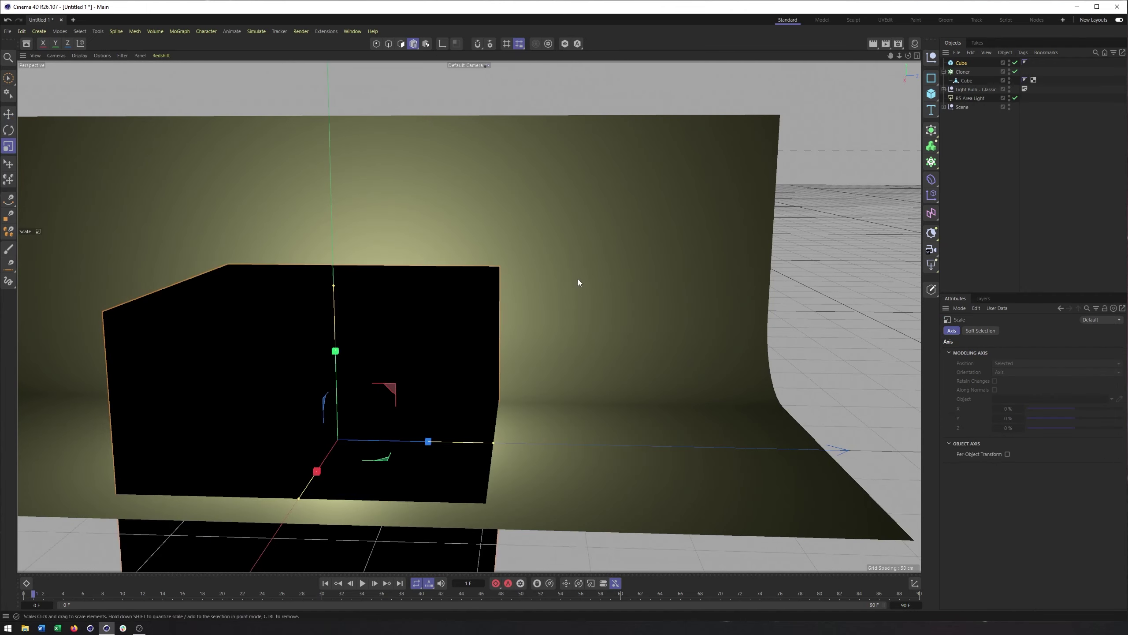
pyautogui.moveTo(578, 283); pyautogui.dragTo(549, 165)
pyautogui.press('e')
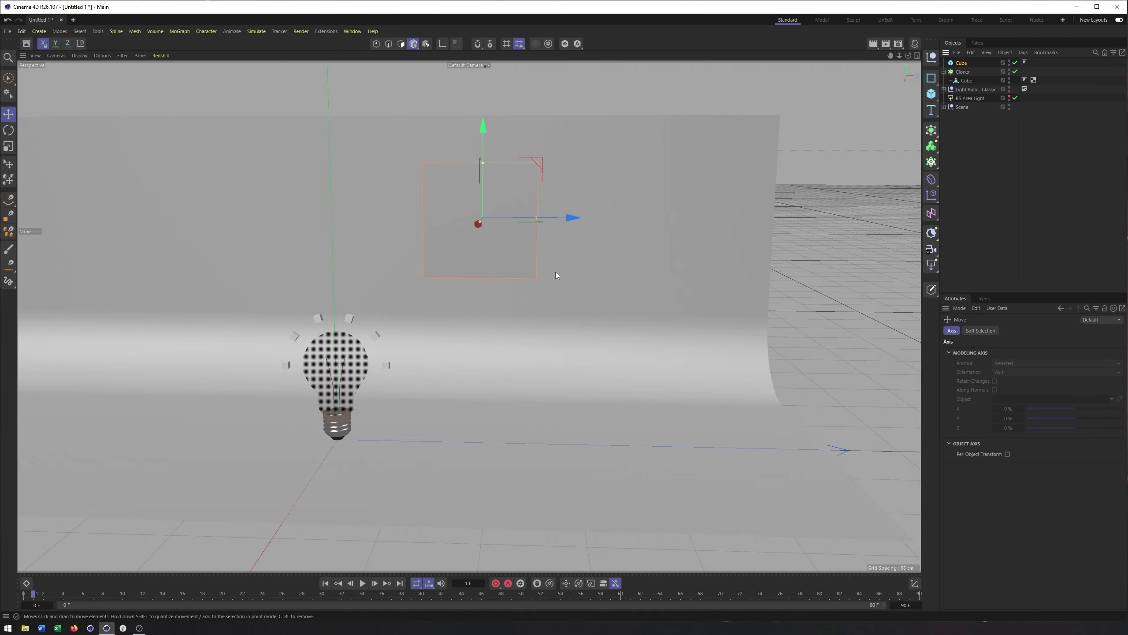
pyautogui.keyDown('alt'); pyautogui.moveTo(555, 272); pyautogui.dragTo(594, 276); pyautogui.keyUp('alt')
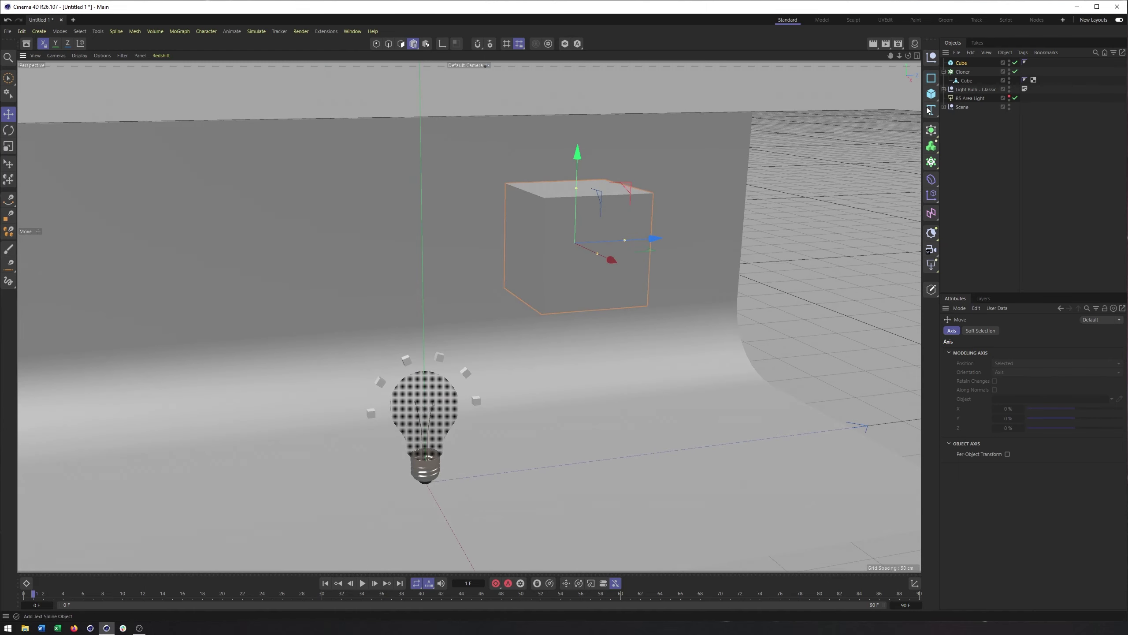
# Disable the RS Dome Light in the Scene group and reframe the backdrop.
pyautogui.click(944, 107)
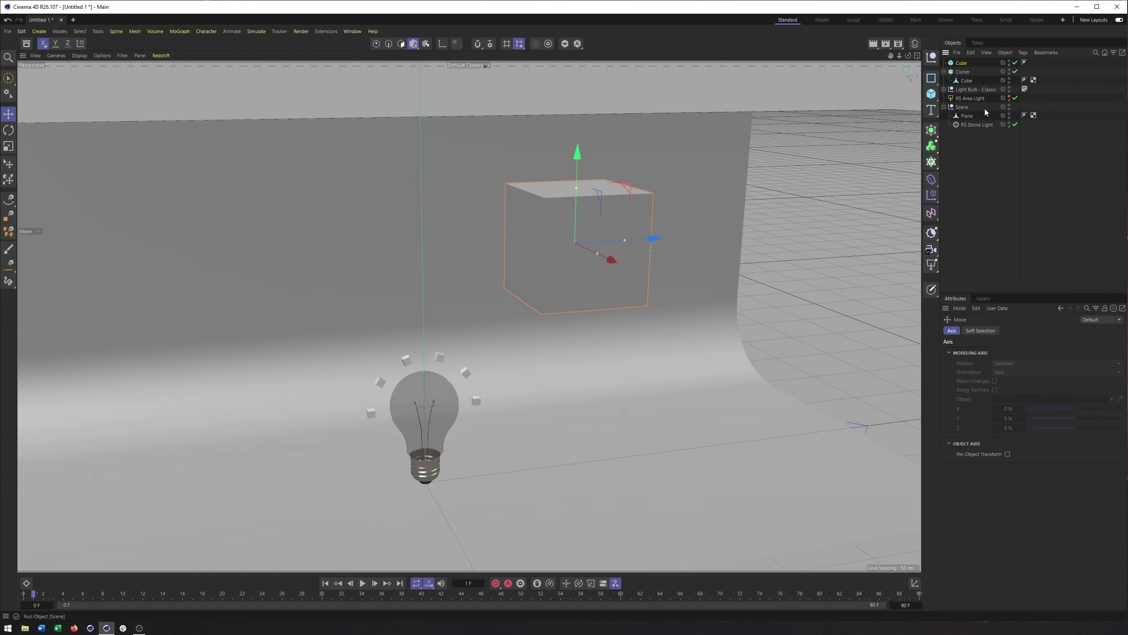
pyautogui.click(1014, 124)
pyautogui.click(944, 107)
pyautogui.keyDown('alt'); pyautogui.moveTo(604, 236); pyautogui.dragTo(635, 220); pyautogui.keyUp('alt')
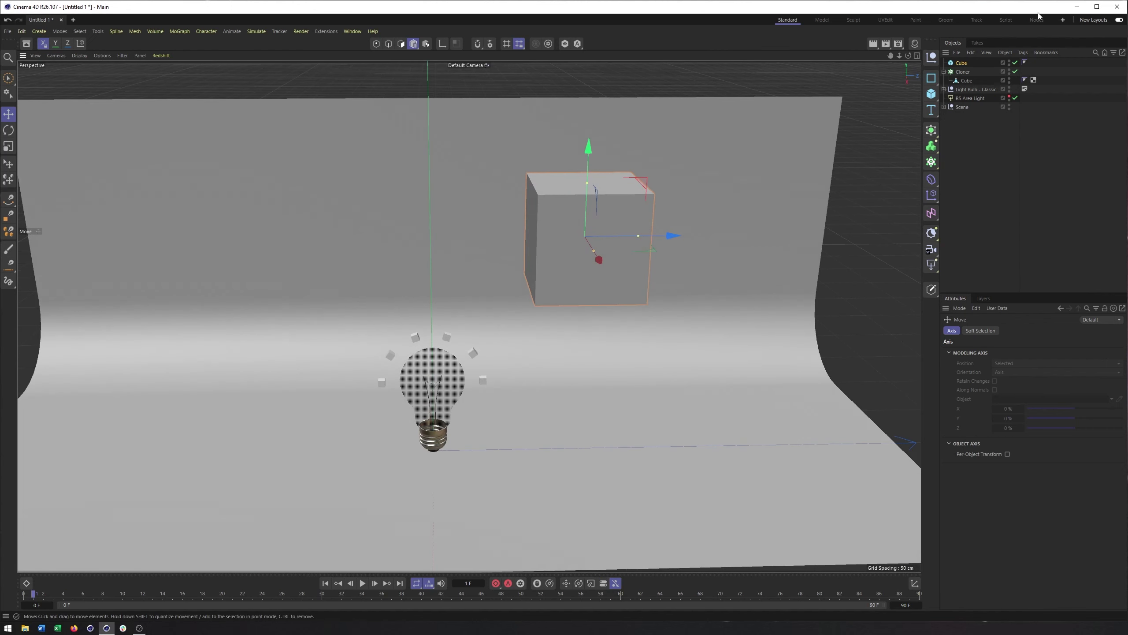
pyautogui.click(932, 95)
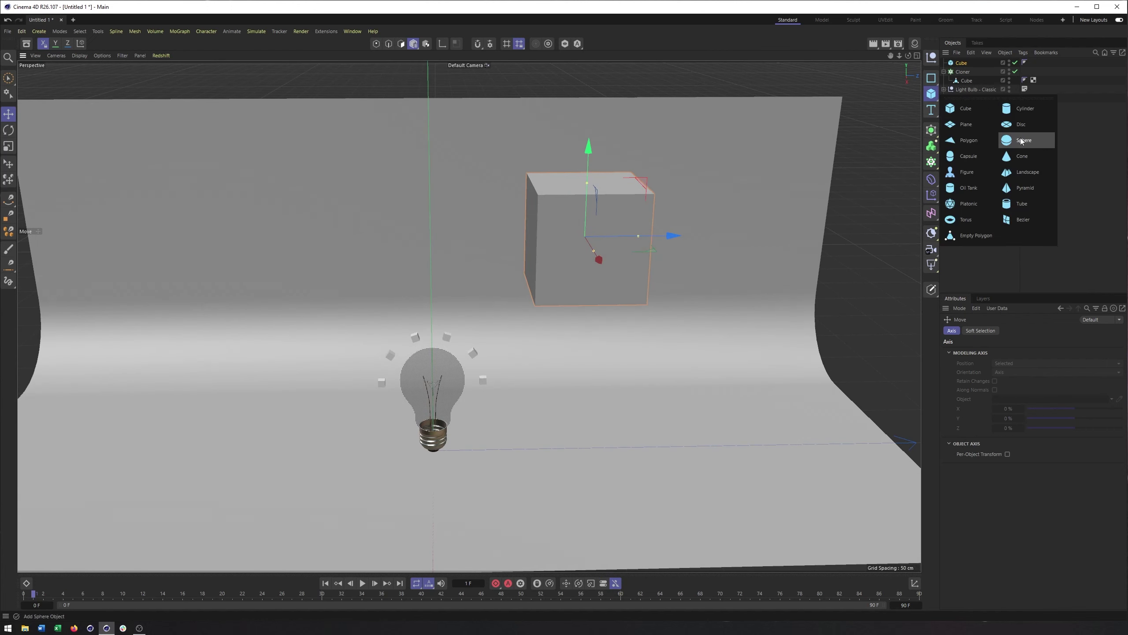
# Add a capsule, move it right toward the camera, and scale it to 0.55.
pyautogui.click(977, 158)
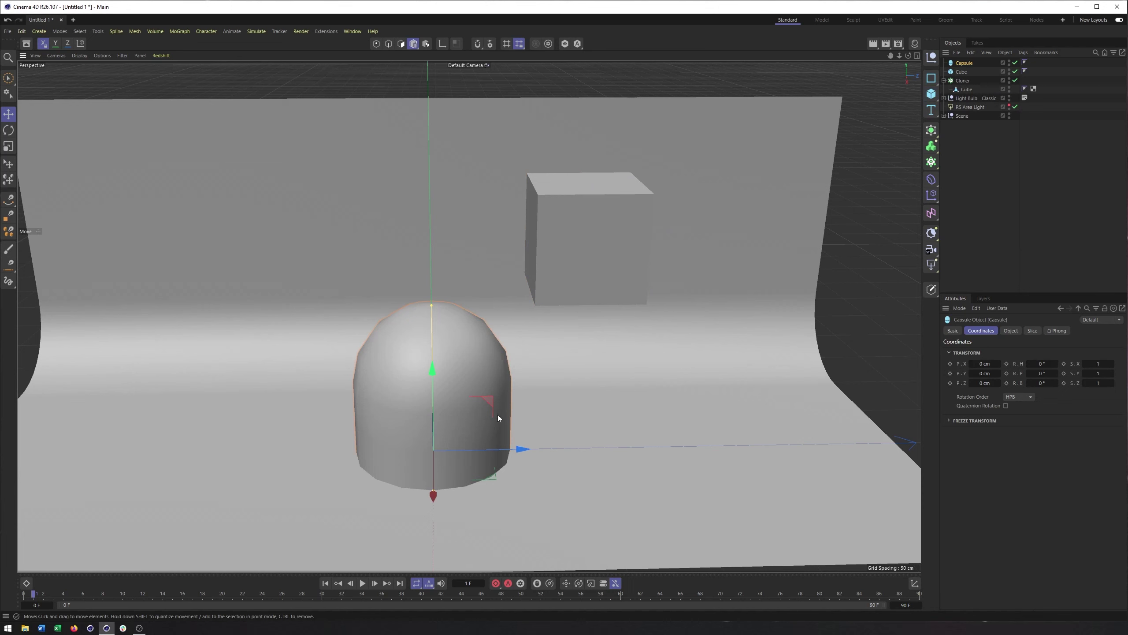
pyautogui.moveTo(498, 415); pyautogui.dragTo(680, 245)
pyautogui.press('t')
pyautogui.click(963, 63)
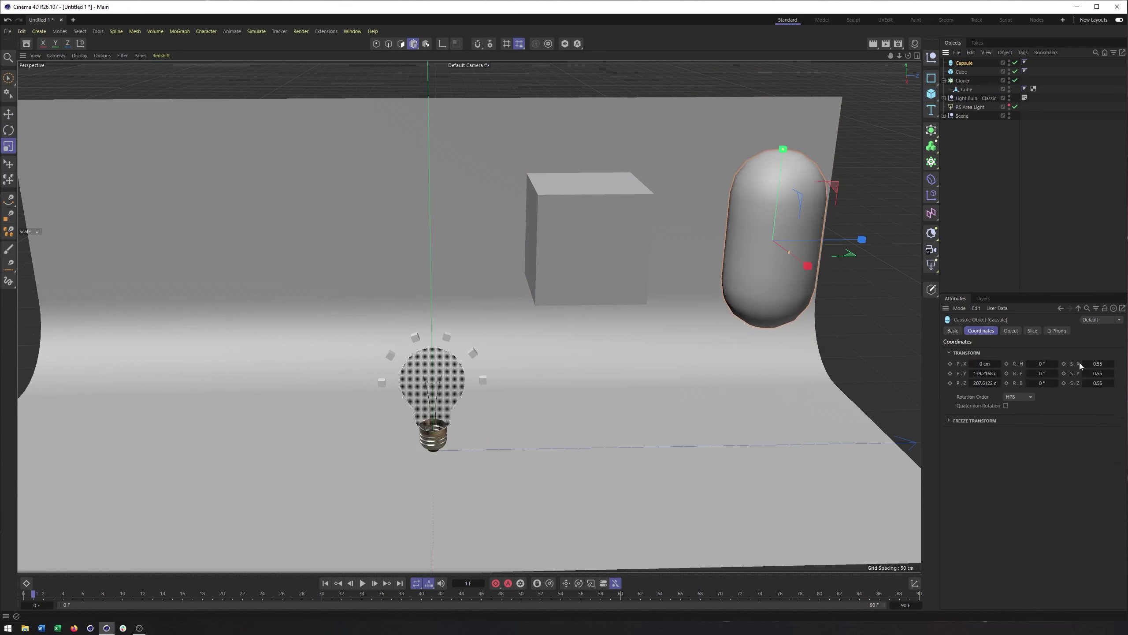
# Reselect the capsule and bring up the options for its X position.
pyautogui.click(985, 364)
pyautogui.click(433, 386)
pyautogui.click(586, 240)
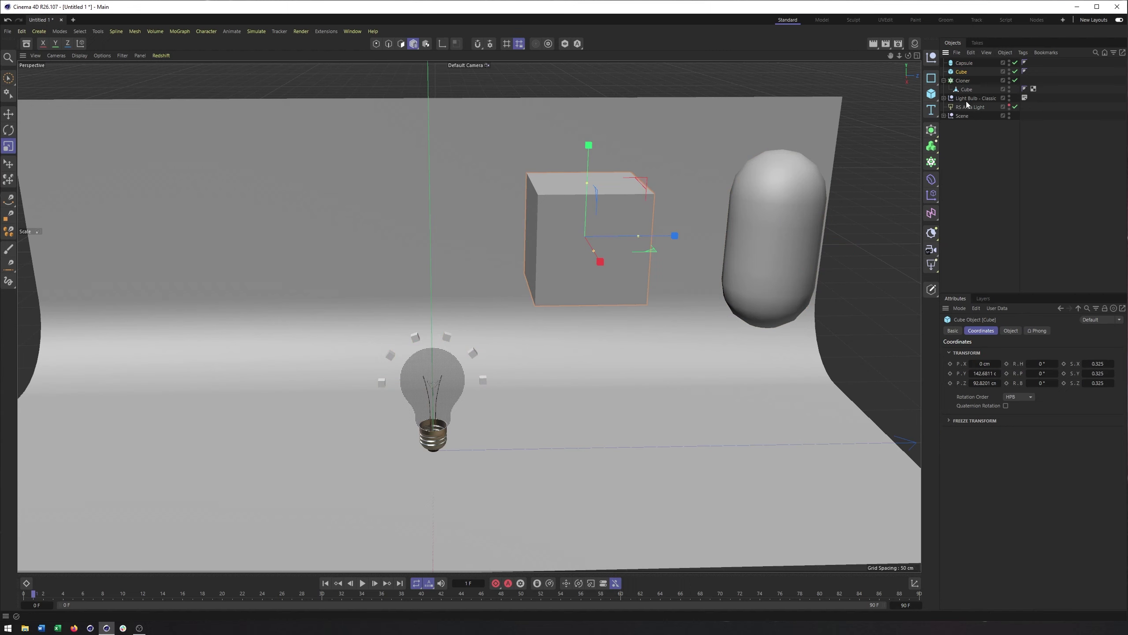
pyautogui.click(964, 63)
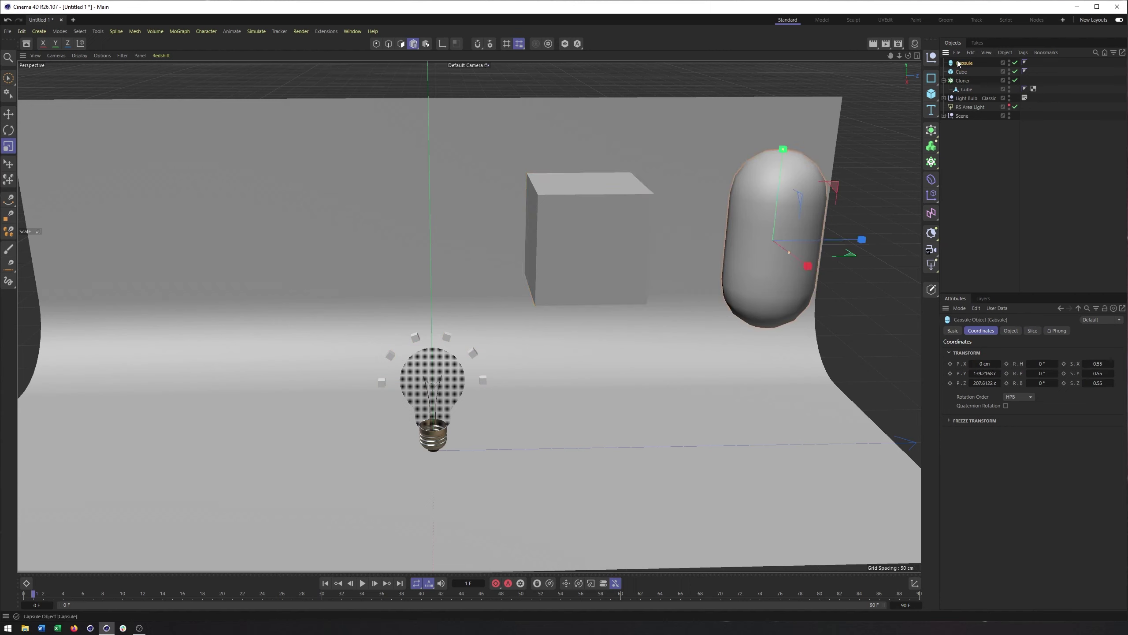
pyautogui.rightClick(965, 365)
# Set the capsule's X position as an XPresso driver.
pyautogui.moveTo(985, 403)
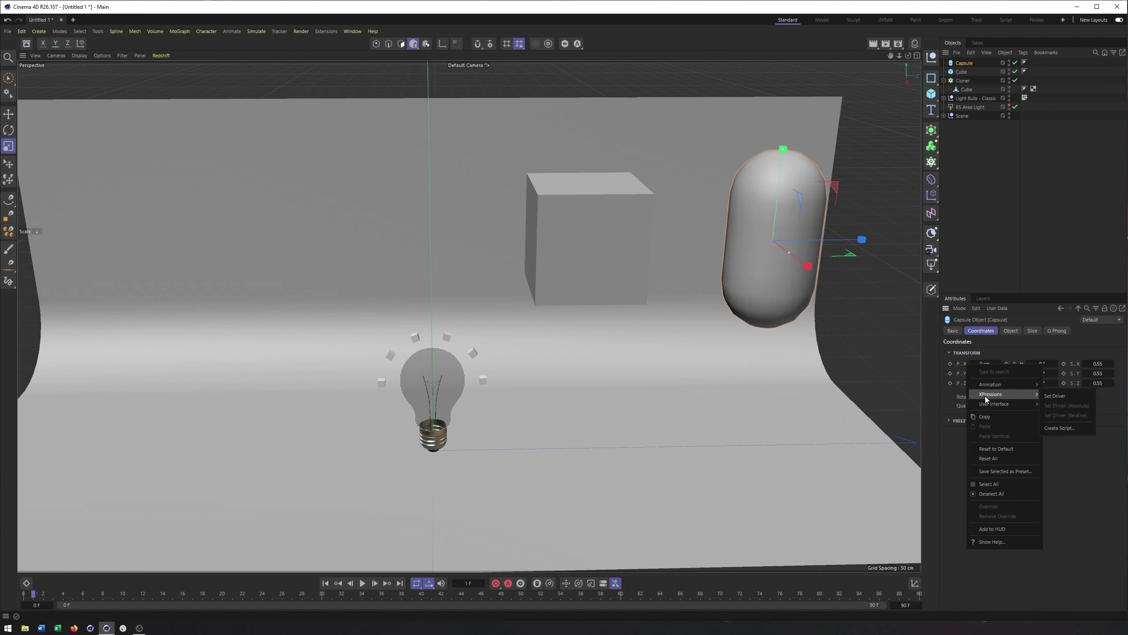
pyautogui.click(1062, 399)
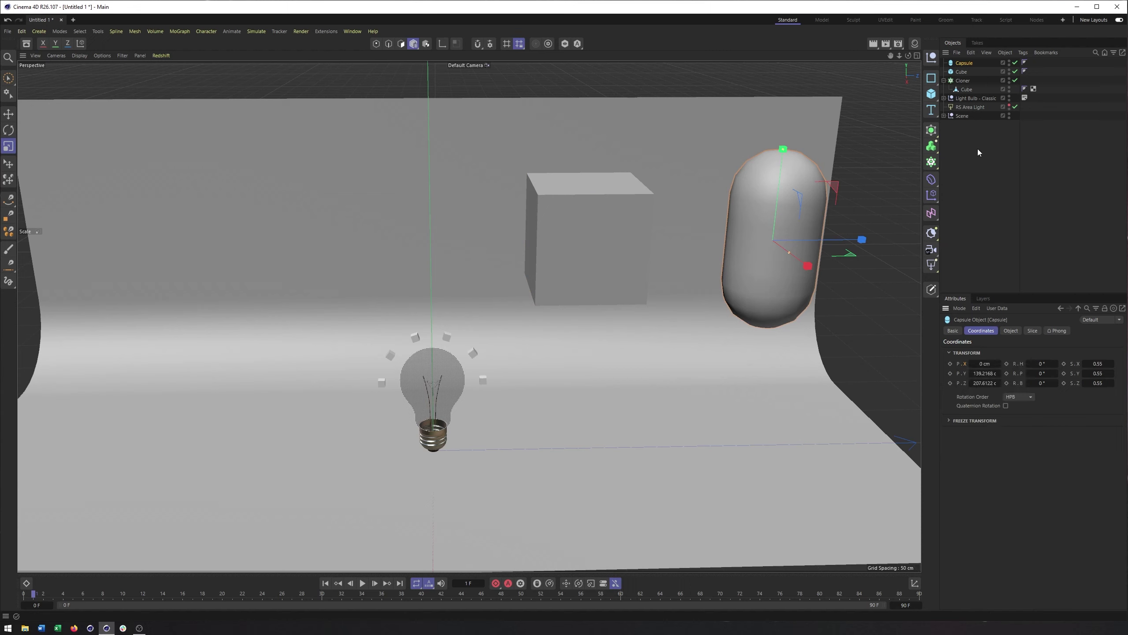
pyautogui.click(962, 72)
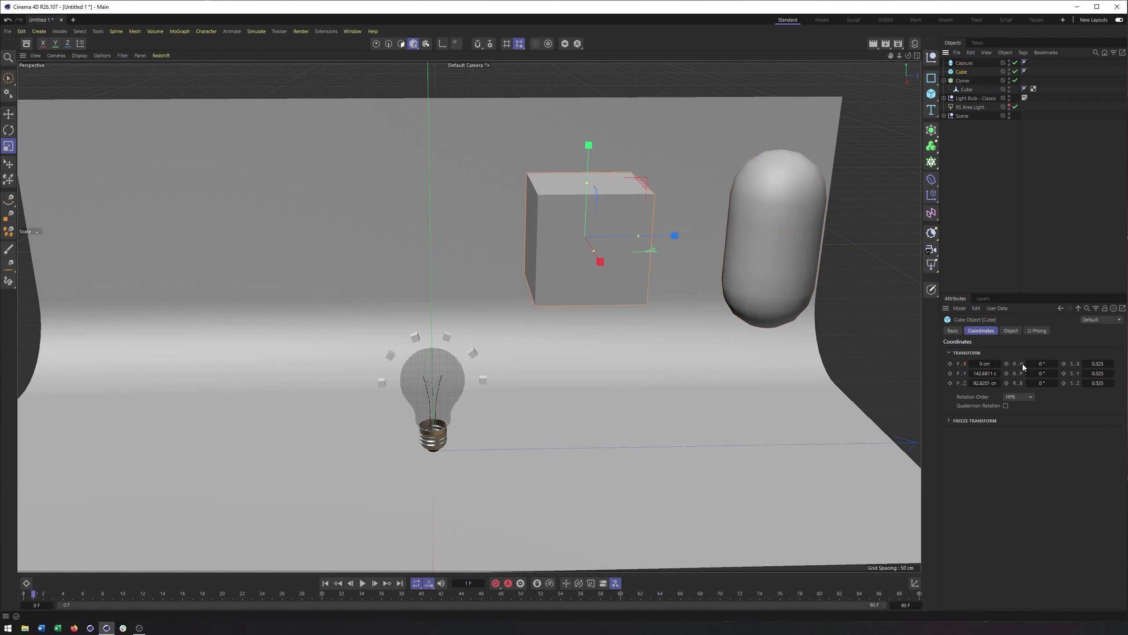
pyautogui.rightClick(1023, 367)
pyautogui.moveTo(1047, 396)
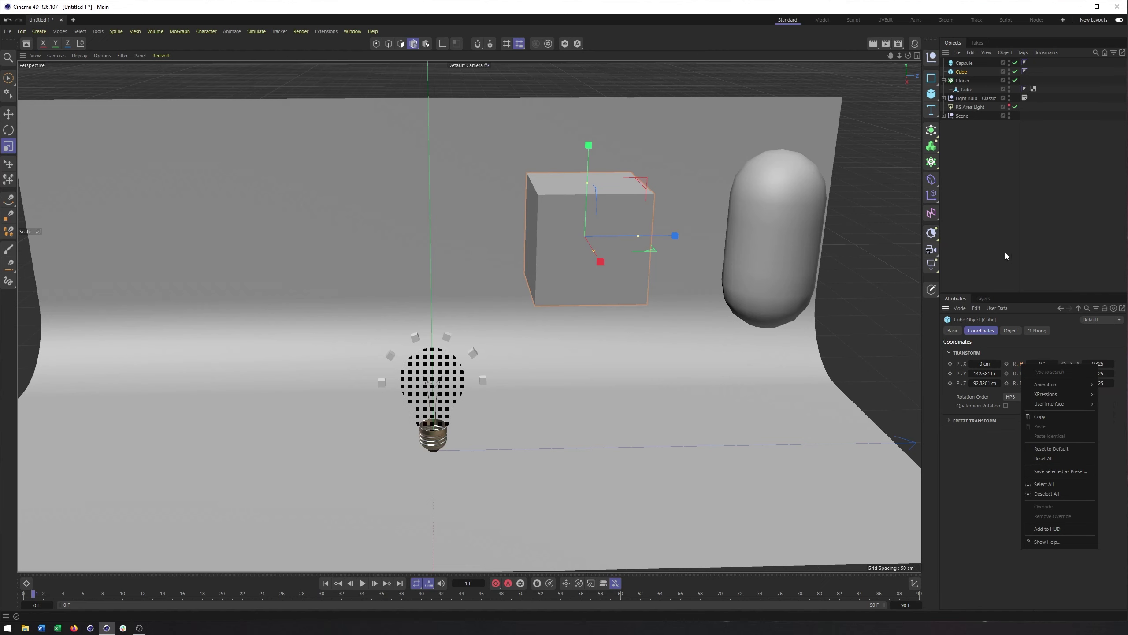
pyautogui.click(1039, 363)
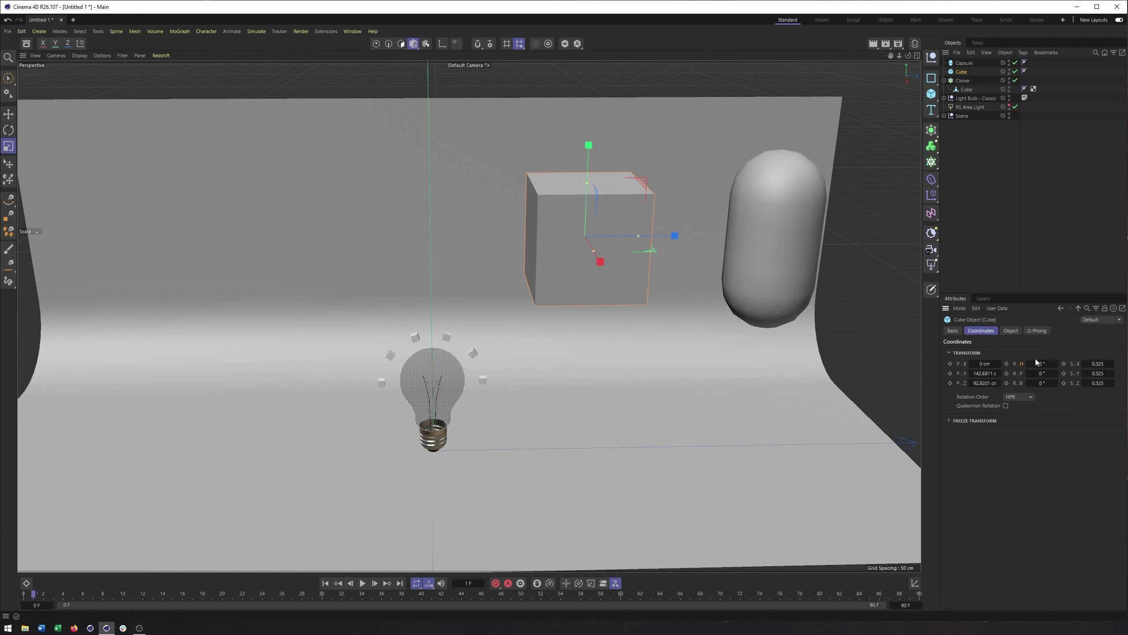
# Make the cube's heading rotation driven (relative) by the capsule's X position.
pyautogui.click(964, 62)
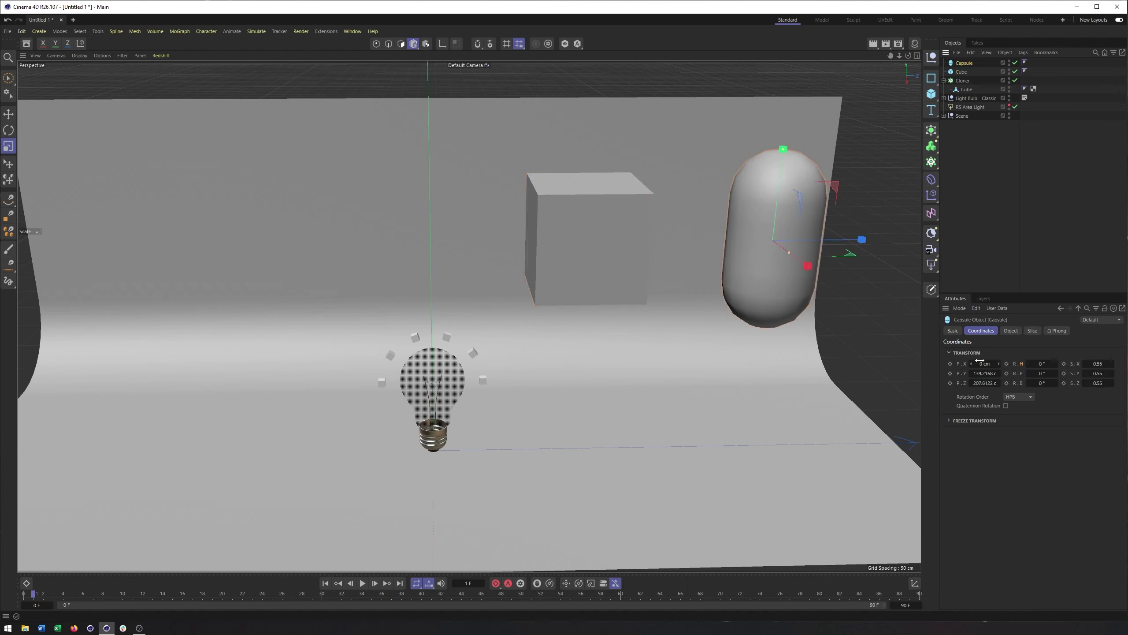
pyautogui.click(962, 71)
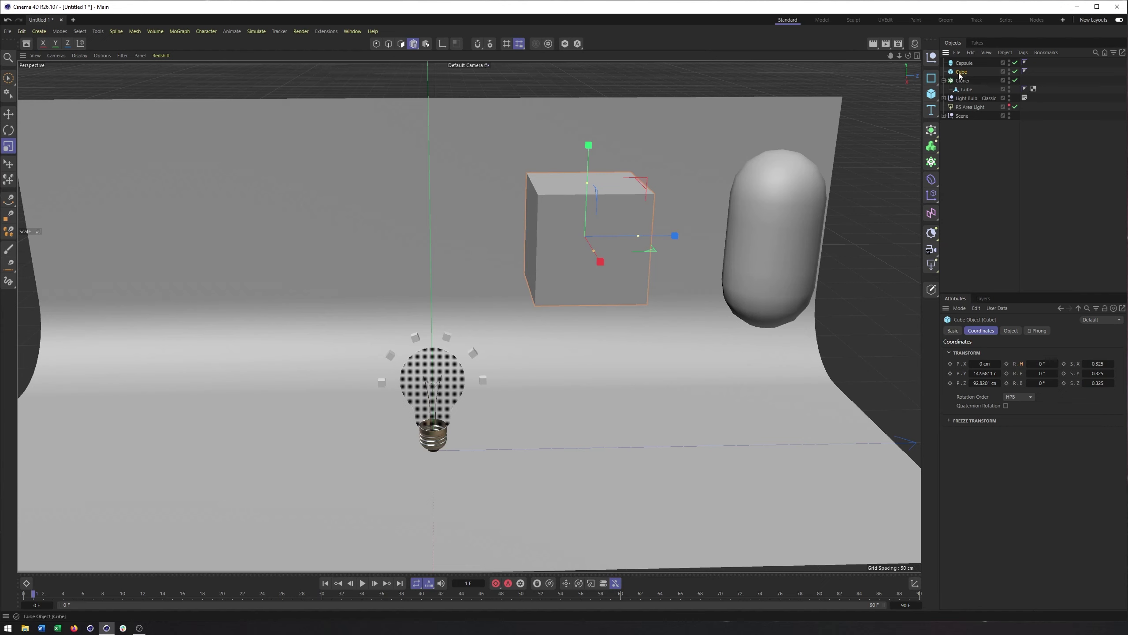
pyautogui.rightClick(1033, 373)
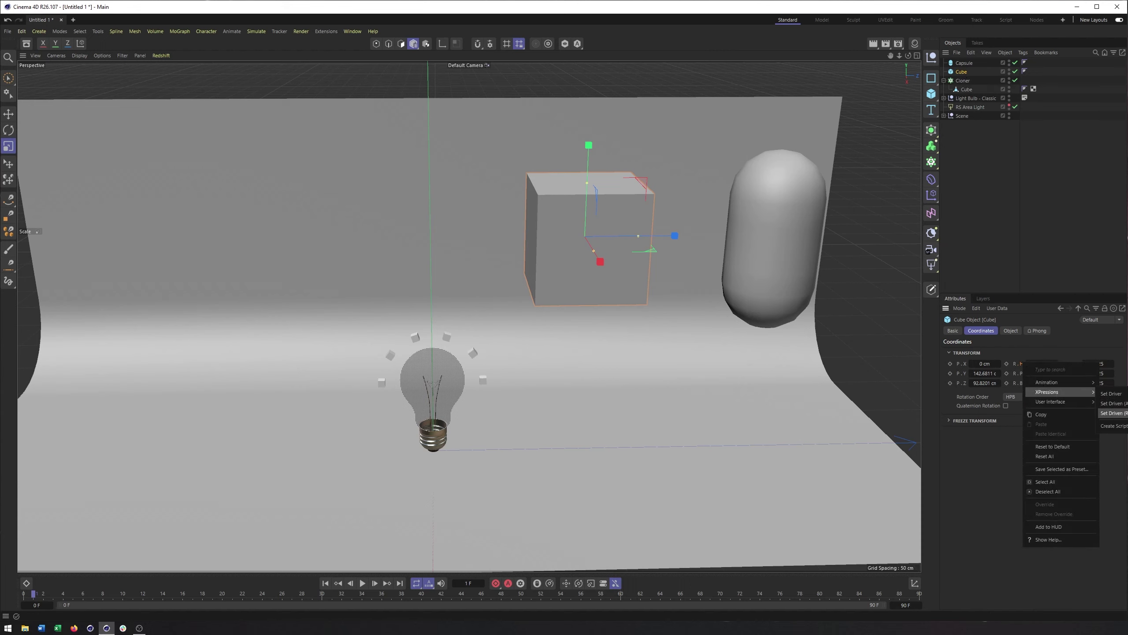
pyautogui.click(1113, 413)
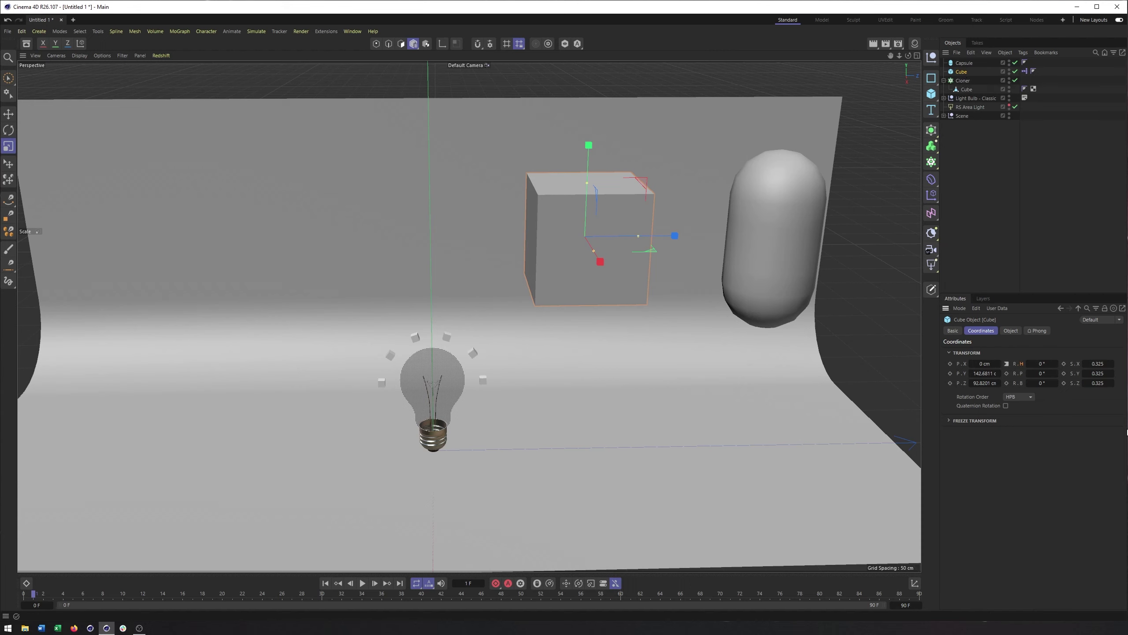
pyautogui.click(964, 63)
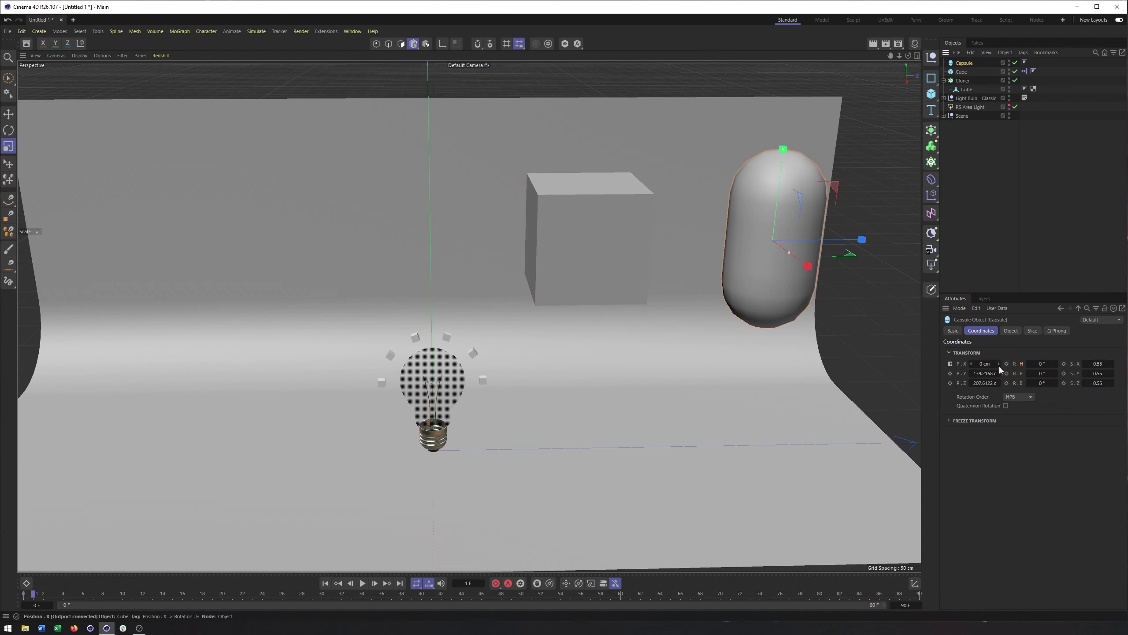
# Slide the capsule's X position and check that it rotates the cube's heading.
pyautogui.moveTo(1000, 363); pyautogui.dragTo(1047, 364)
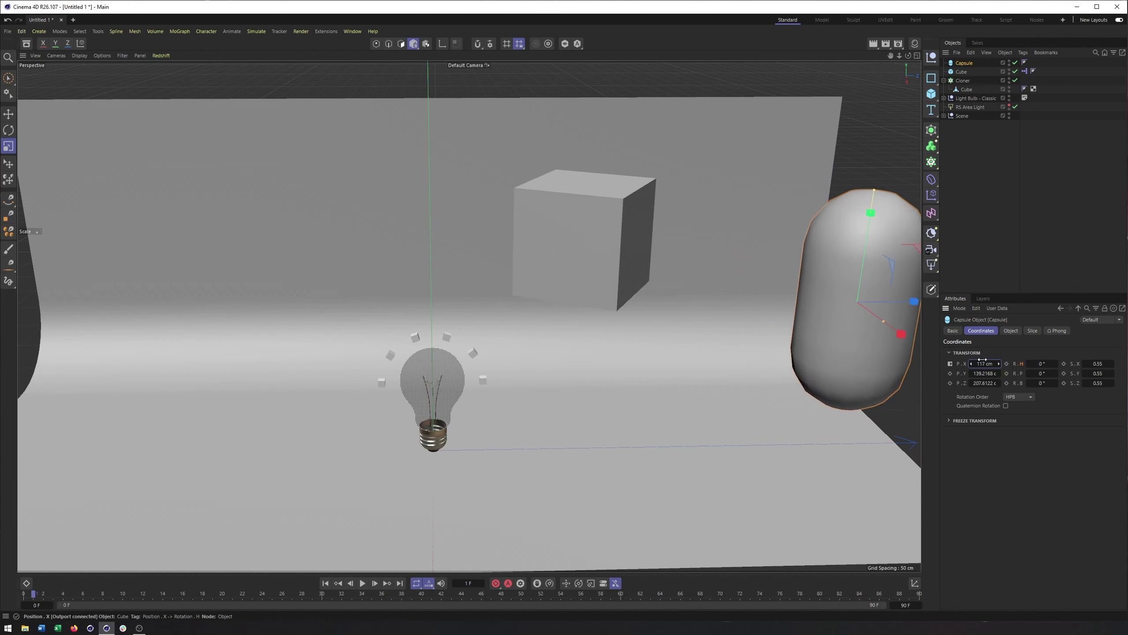
pyautogui.click(960, 72)
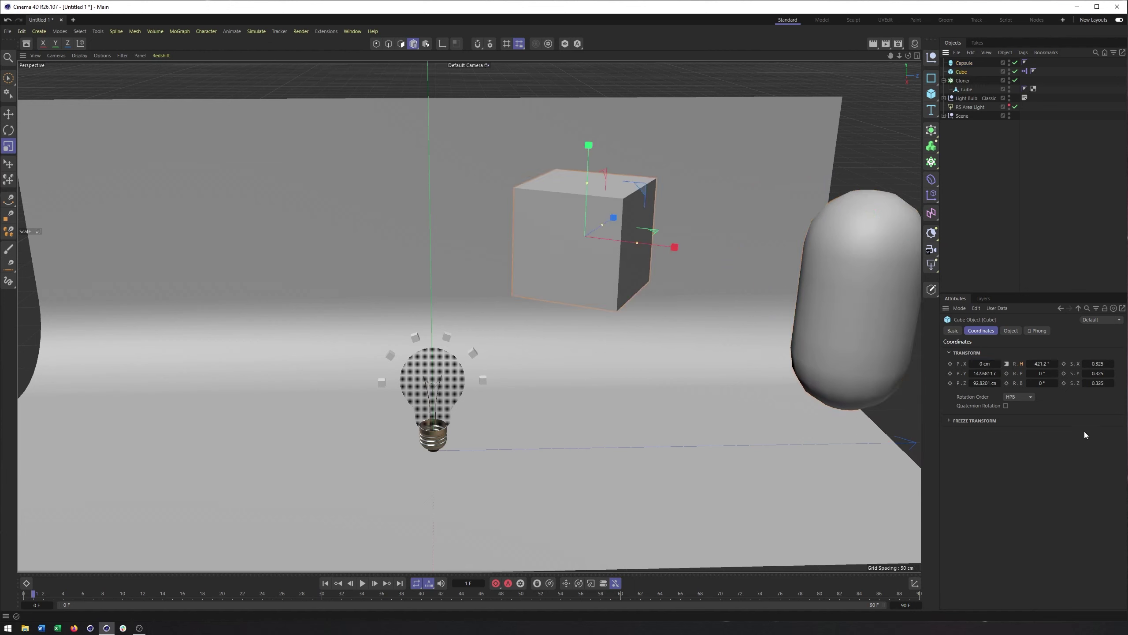
pyautogui.click(964, 63)
pyautogui.click(962, 72)
pyautogui.click(964, 62)
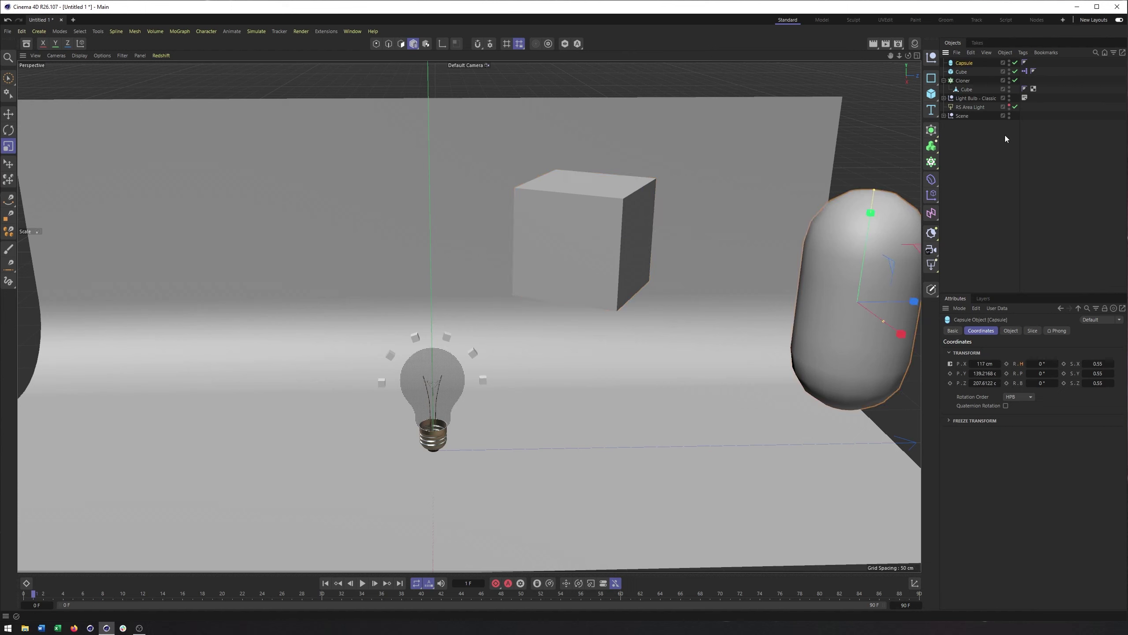
pyautogui.click(962, 71)
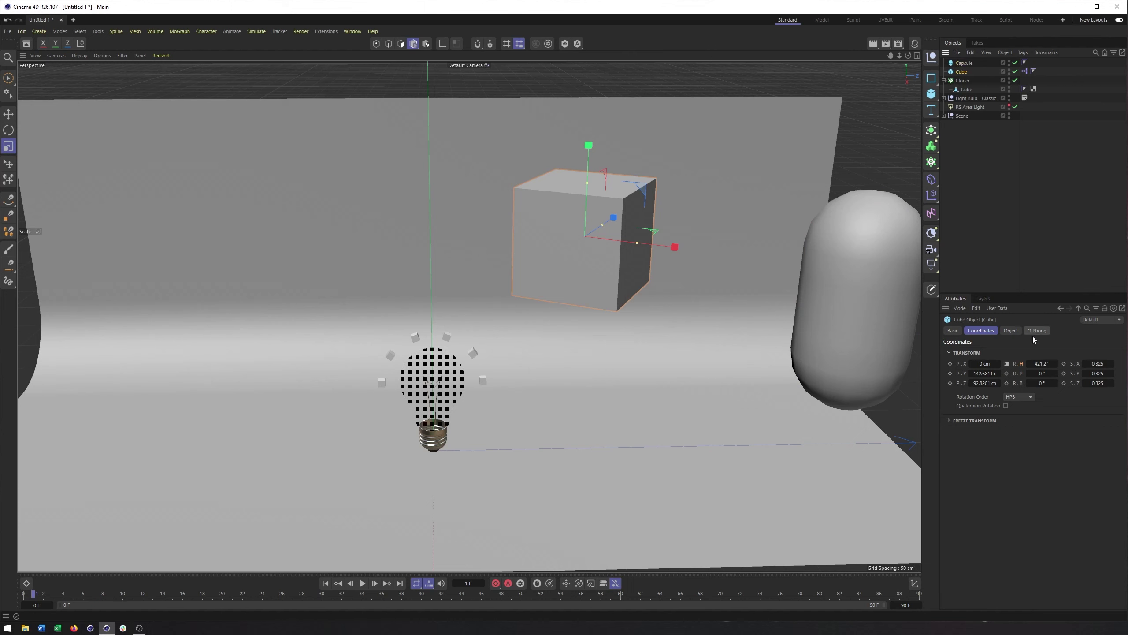
# Select both the capsule and the cube and delete them.
pyautogui.click(964, 63)
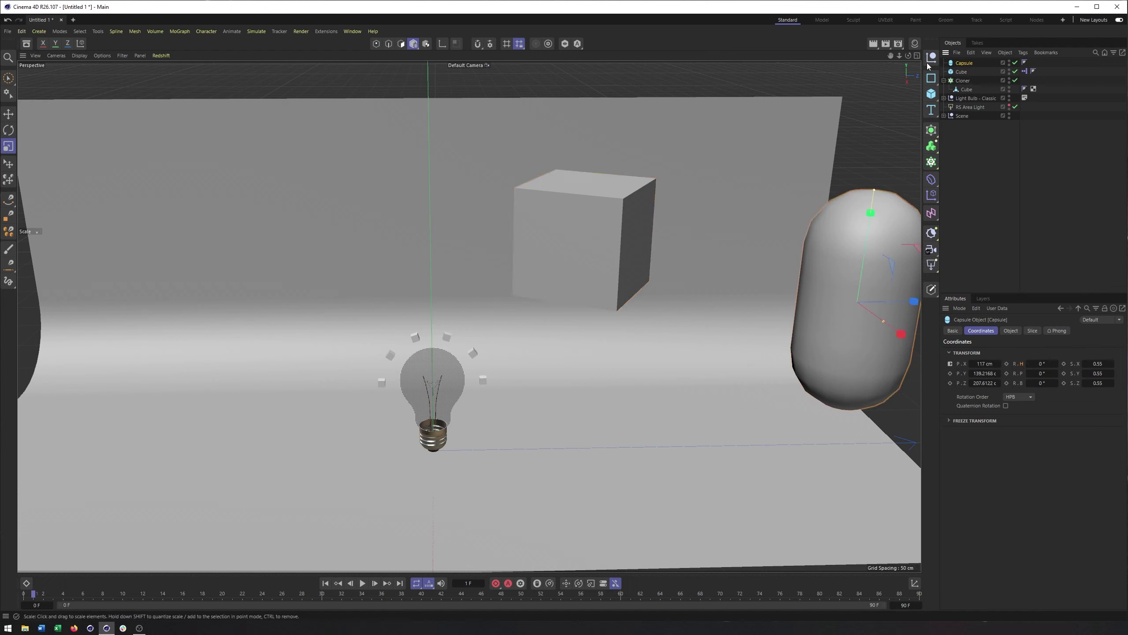
pyautogui.keyDown('ctrl'); pyautogui.click(960, 72); pyautogui.keyUp('ctrl')
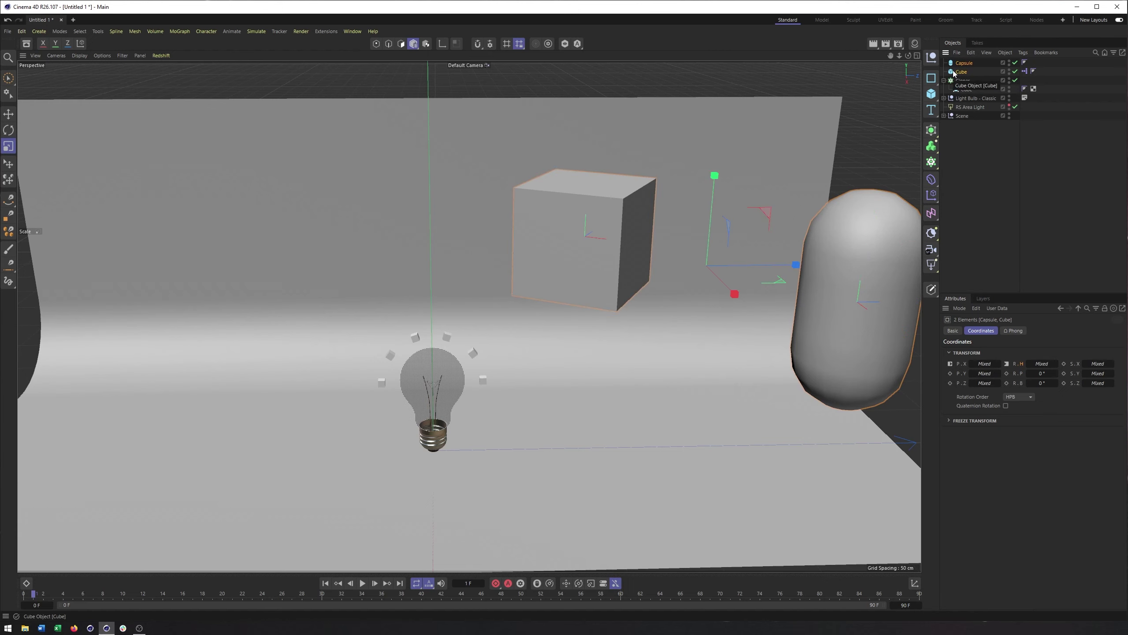
pyautogui.press('Delete')
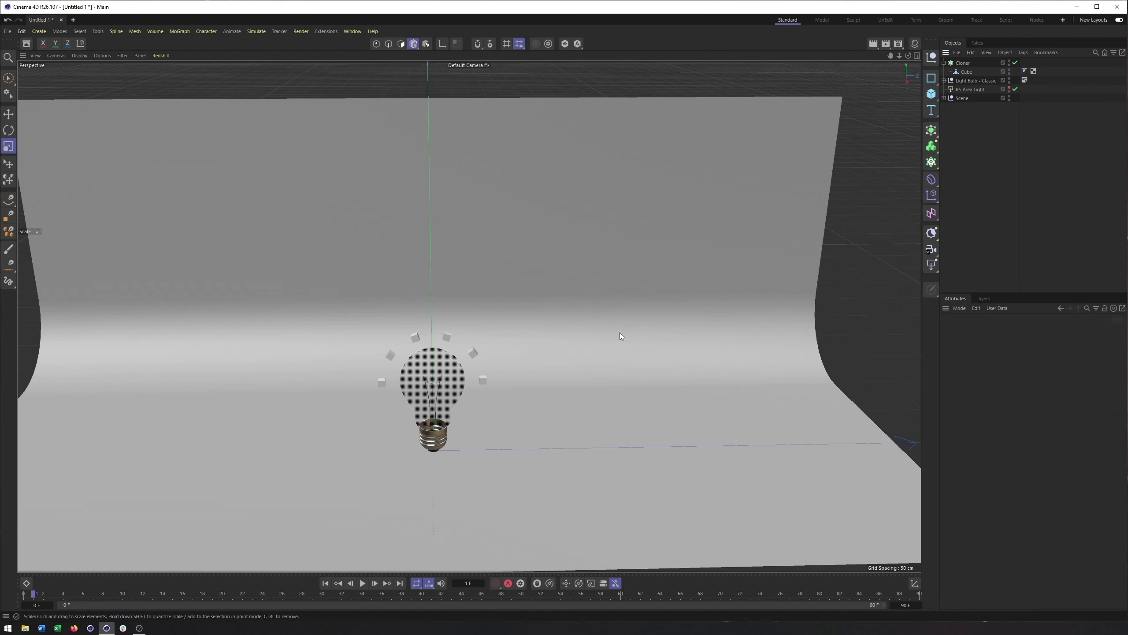
# Zoom and pan to frame the light bulb closely, then add a Null object.
pyautogui.scroll(4, 510, 388)
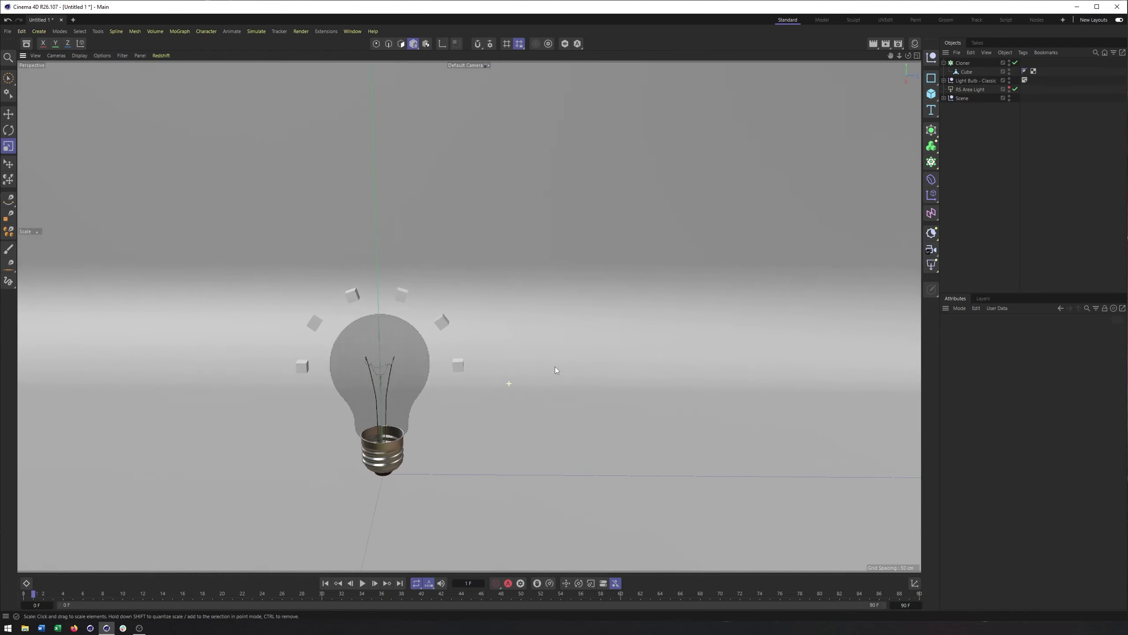
pyautogui.moveTo(557, 369)
pyautogui.keyDown('alt'); pyautogui.mouseDown(button='middle')
pyautogui.moveTo(615, 364)
pyautogui.moveTo(609, 370)
pyautogui.moveTo(642, 341)
pyautogui.mouseUp(button='middle'); pyautogui.keyUp('alt')
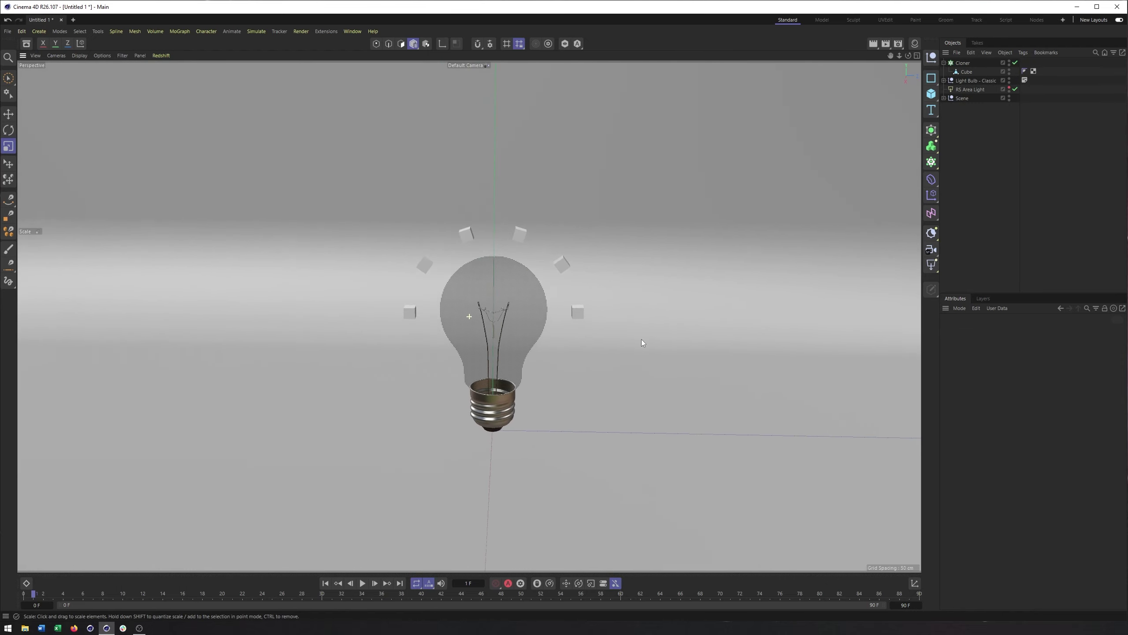
pyautogui.scroll(3, 537, 326)
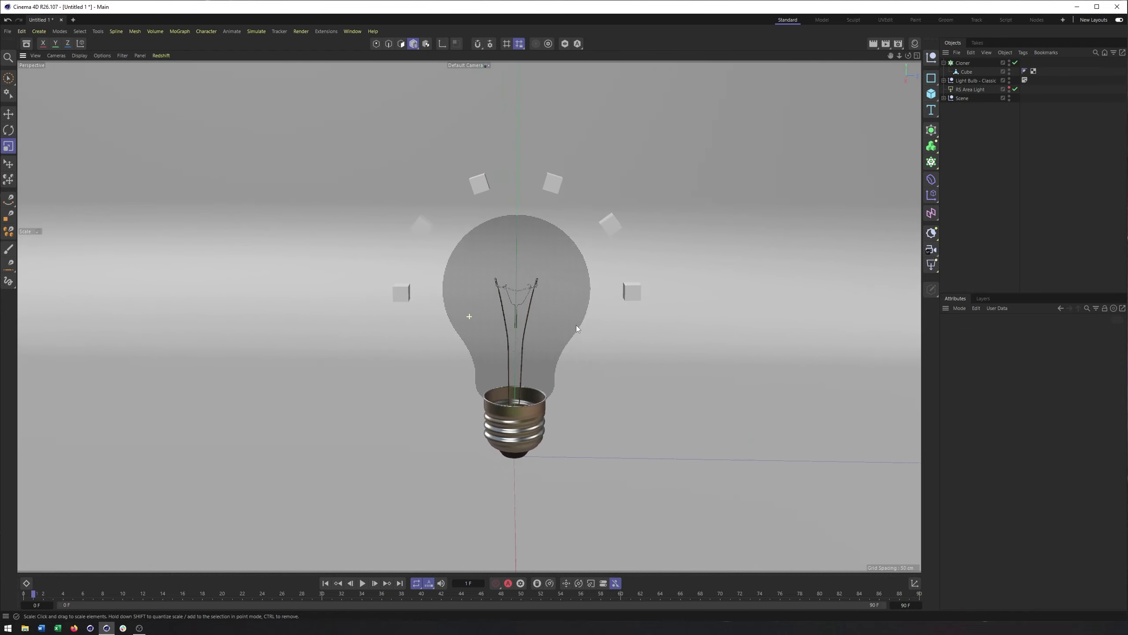
pyautogui.keyDown('alt'); pyautogui.moveTo(577, 327); pyautogui.dragTo(575, 327, button='middle'); pyautogui.keyUp('alt')
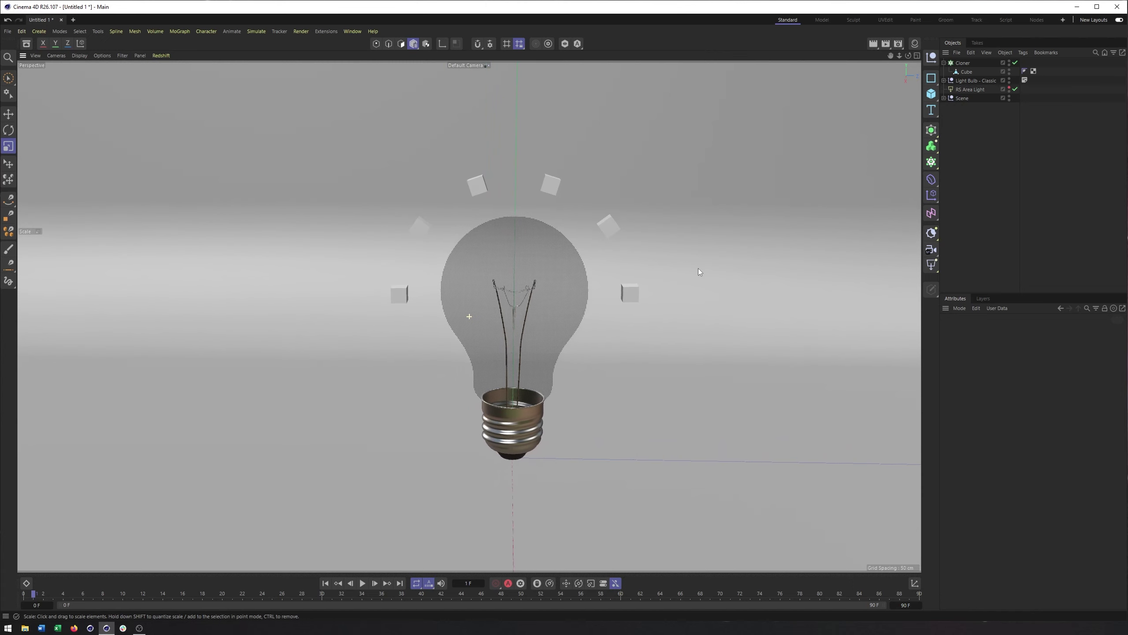
pyautogui.keyDown('alt'); pyautogui.moveTo(699, 268); pyautogui.dragTo(708, 242, button='middle'); pyautogui.keyUp('alt')
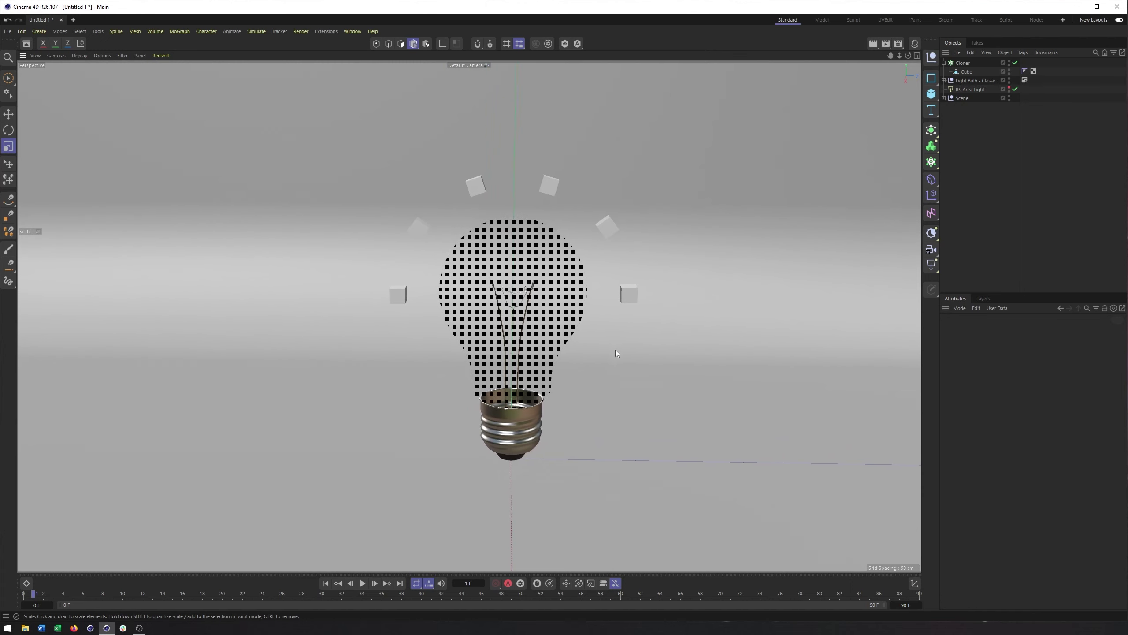
pyautogui.keyDown('alt'); pyautogui.moveTo(720, 359); pyautogui.dragTo(693, 360, button='middle'); pyautogui.keyUp('alt')
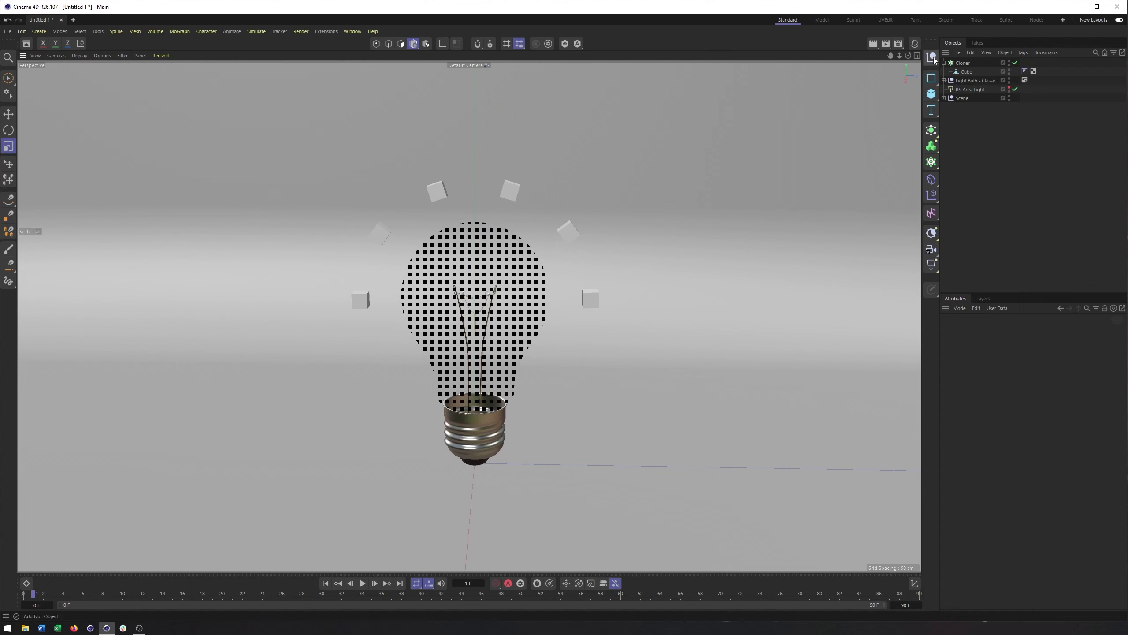
pyautogui.click(934, 59)
# Rename the new null to 'Controls' and collapse the Cloner in the object list.
pyautogui.doubleClick(964, 63)
pyautogui.write('C')
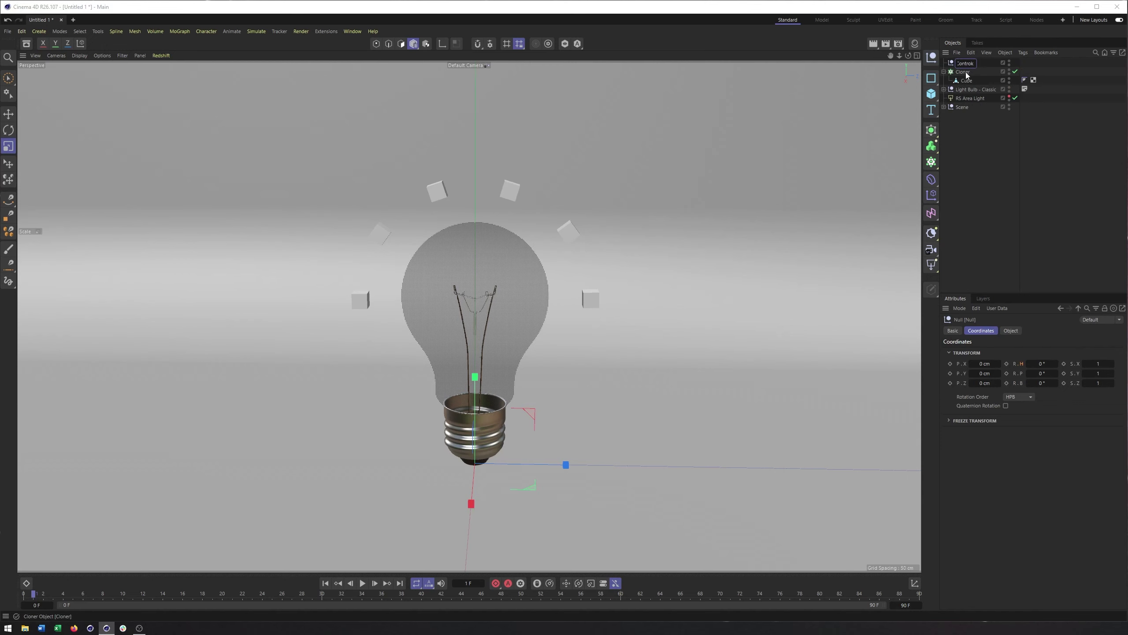
pyautogui.write('ontrols')
pyautogui.press('Return')
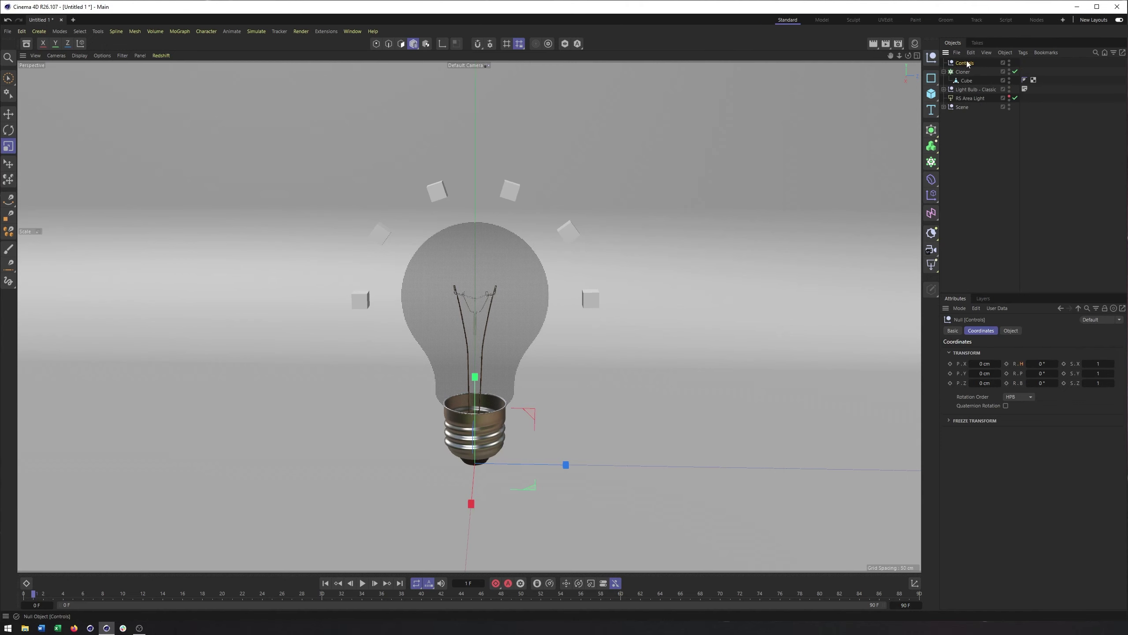
pyautogui.click(944, 72)
# Reframe the view around the bulb and bring up the null's User Data menu.
pyautogui.keyDown('alt'); pyautogui.moveTo(359, 390); pyautogui.dragTo(395, 392, button='middle'); pyautogui.keyUp('alt')
pyautogui.moveTo(395, 392)
pyautogui.keyDown('alt'); pyautogui.mouseDown()
pyautogui.moveTo(427, 348)
pyautogui.moveTo(527, 300)
pyautogui.mouseUp(); pyautogui.keyUp('alt')
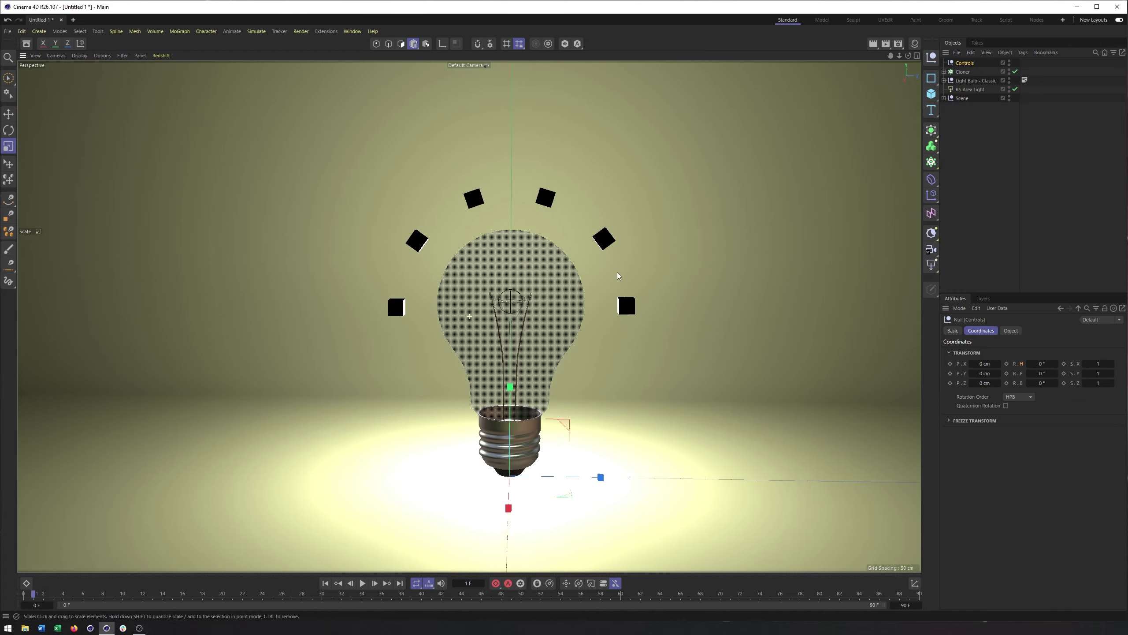
pyautogui.keyDown('alt'); pyautogui.moveTo(617, 275); pyautogui.dragTo(609, 282, button='middle'); pyautogui.keyUp('alt')
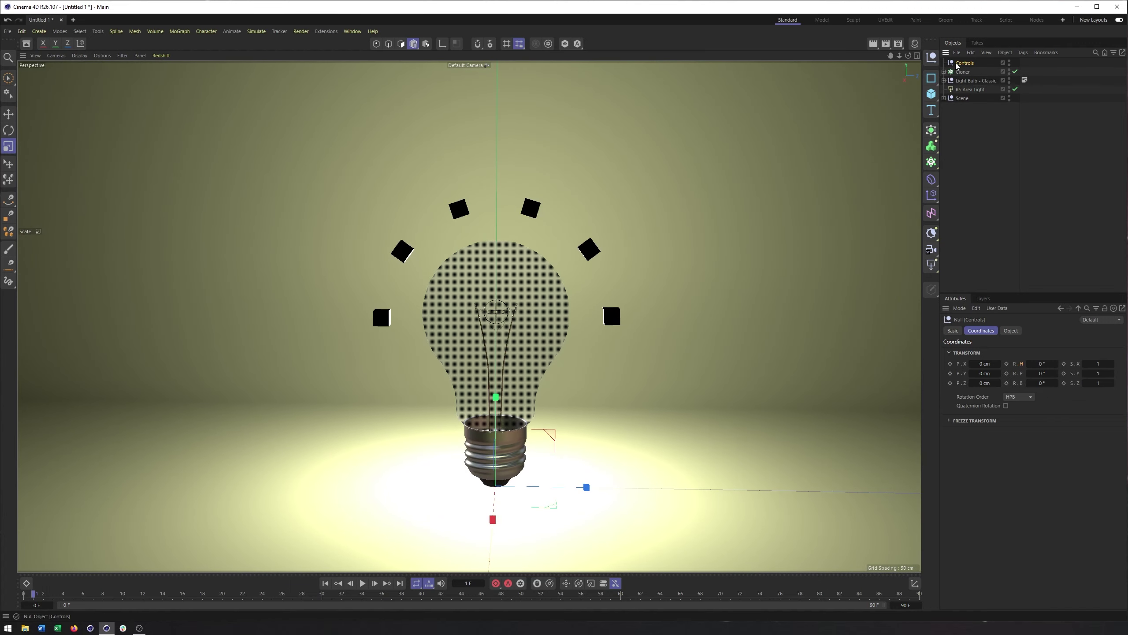
pyautogui.click(1002, 310)
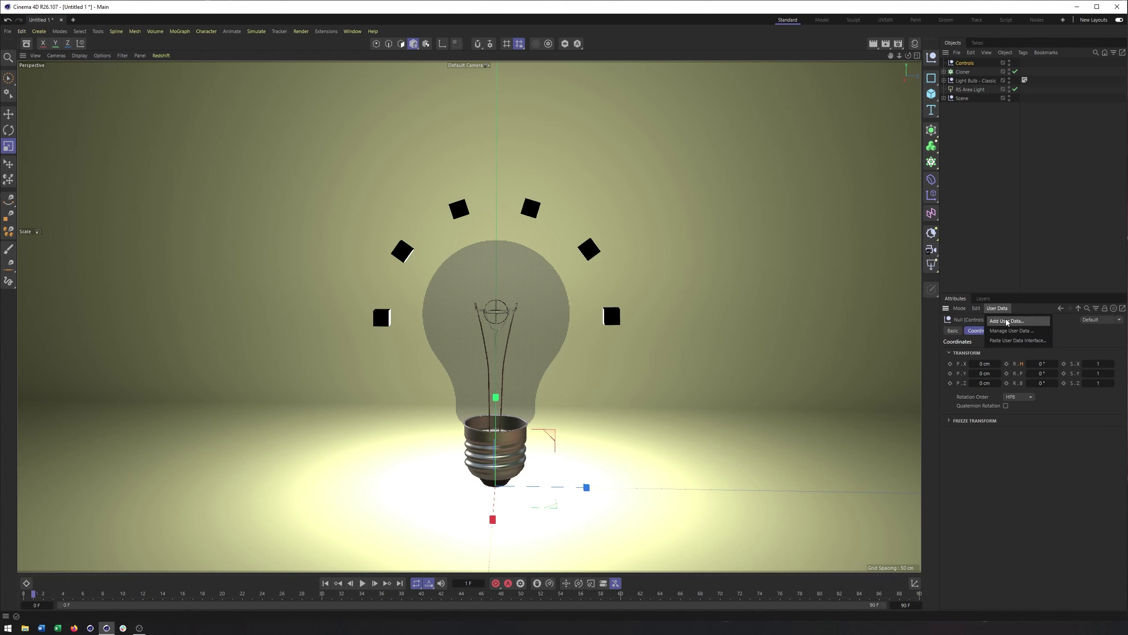
# Add a user data entry to the Controls null and name it Light_Color.
pyautogui.click(1007, 321)
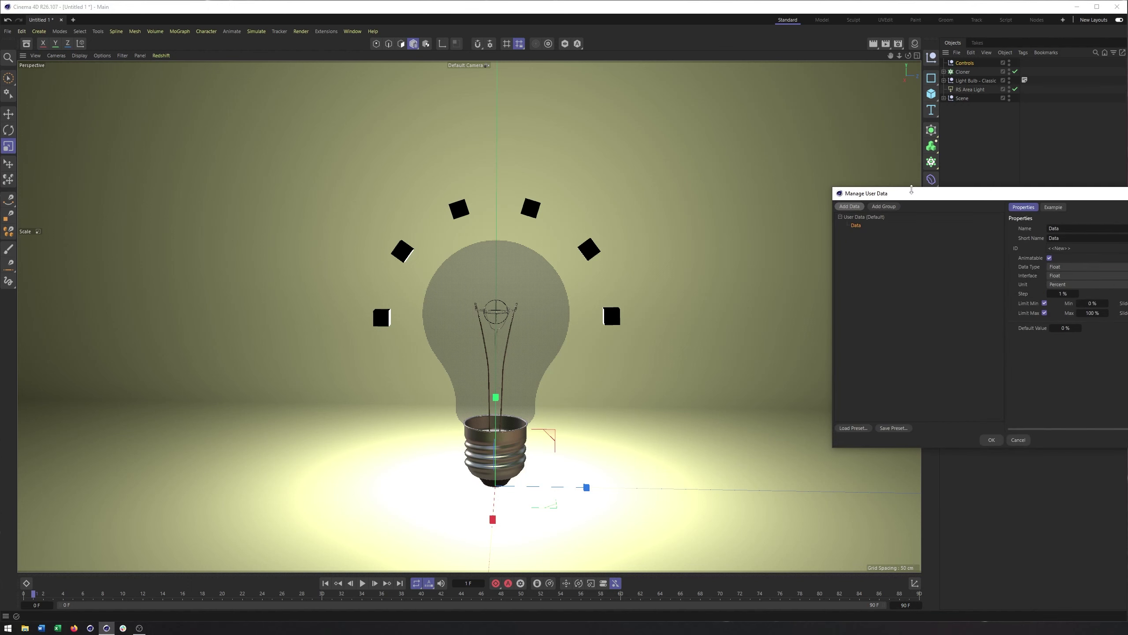
pyautogui.moveTo(903, 197); pyautogui.dragTo(788, 125)
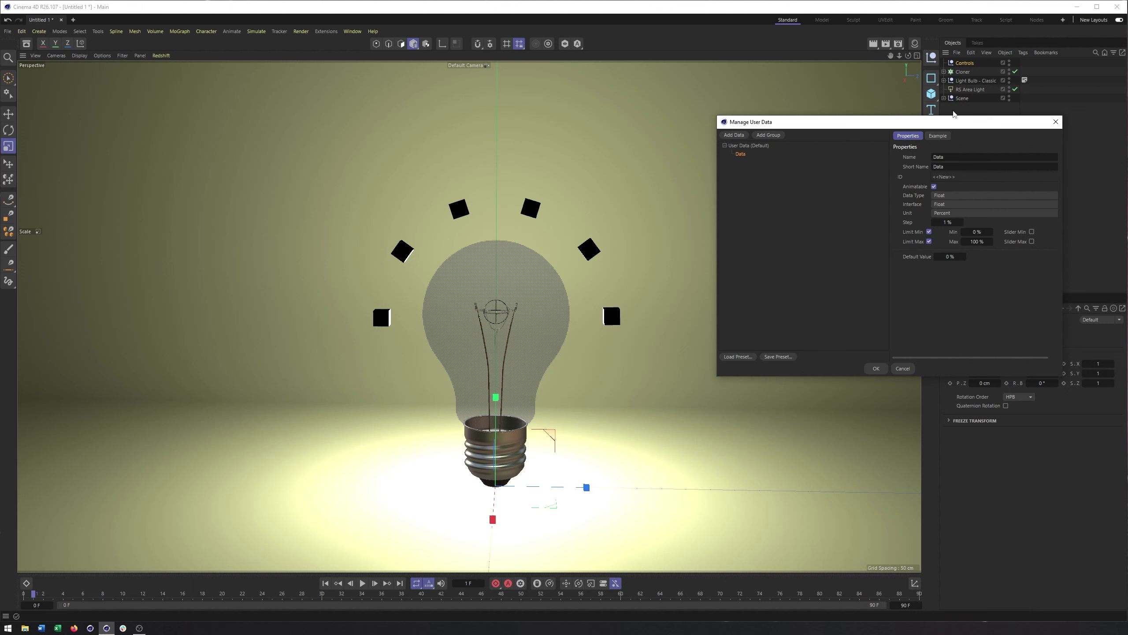
pyautogui.moveTo(954, 116); pyautogui.dragTo(797, 97)
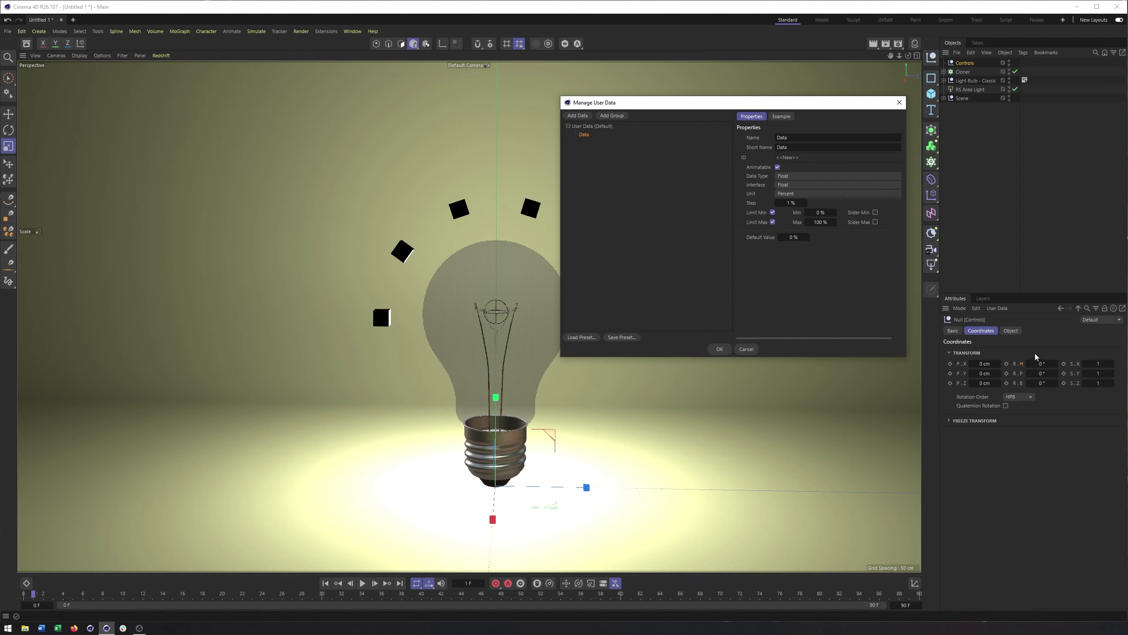
pyautogui.click(802, 138)
pyautogui.write('Light_Color')
pyautogui.click(798, 148)
pyautogui.click(763, 151)
pyautogui.click(794, 177)
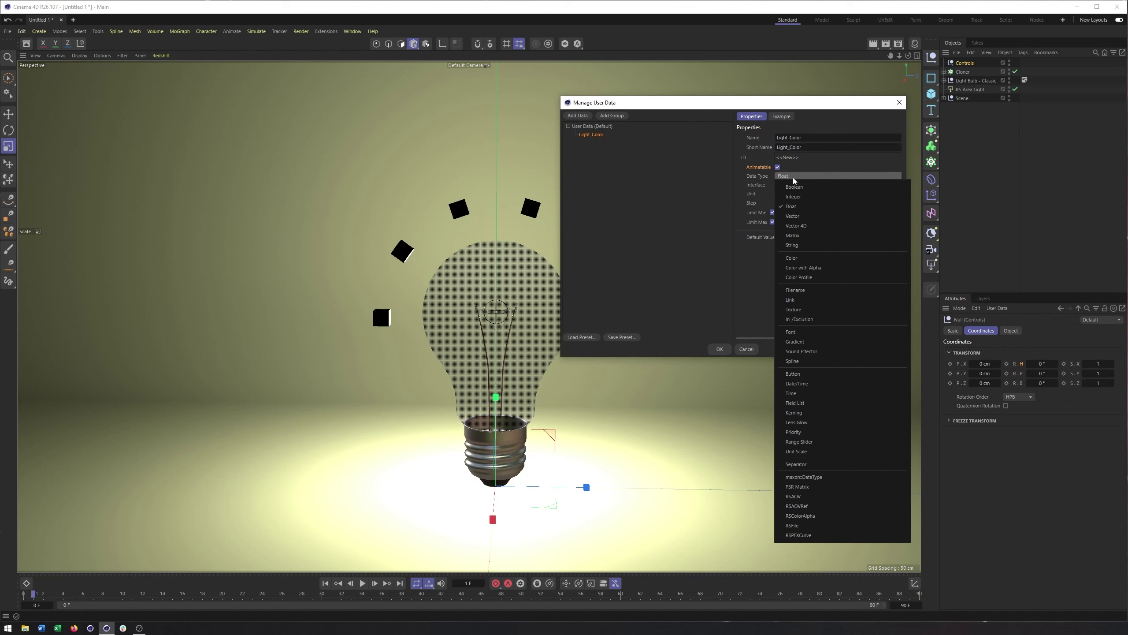
# Set Light_Color's data type to Color, with a black default value.
pyautogui.click(785, 207)
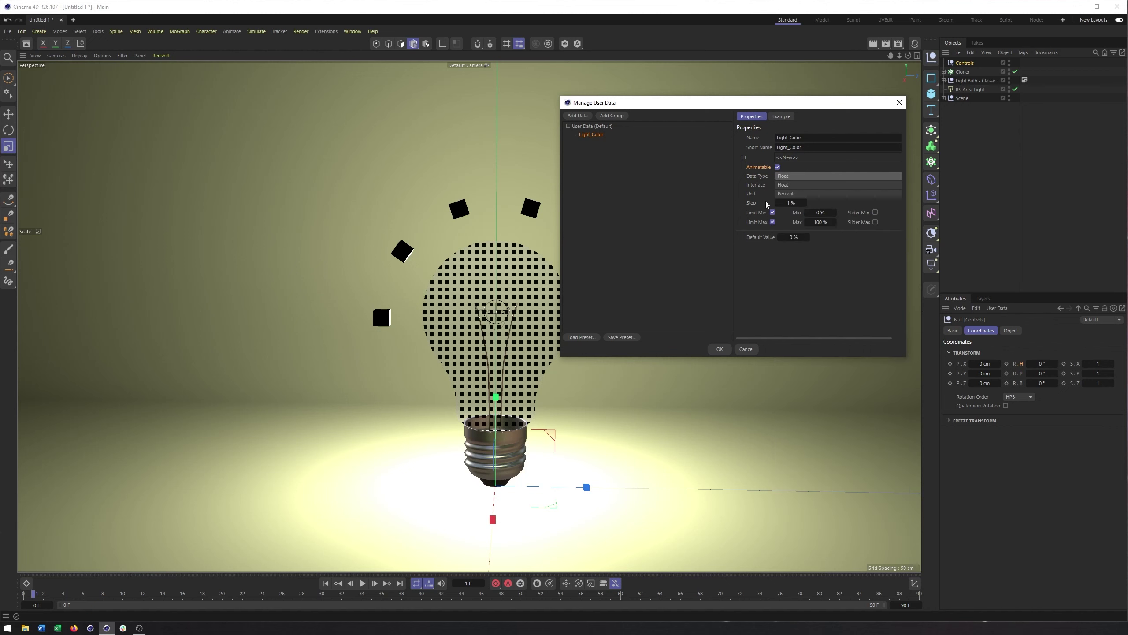
pyautogui.click(818, 176)
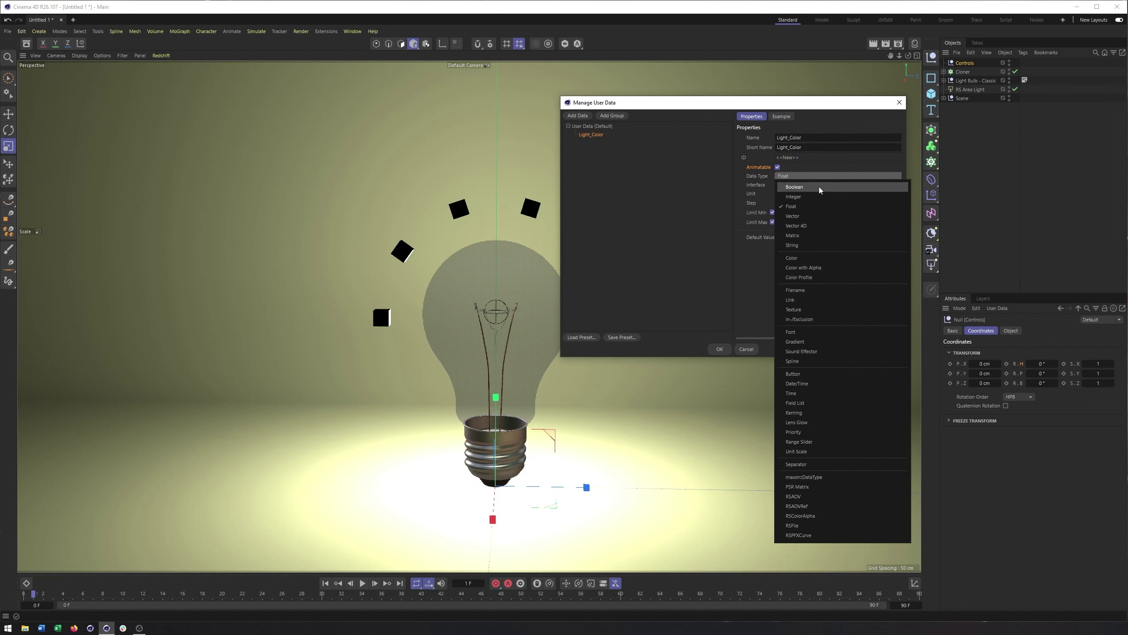
pyautogui.click(813, 196)
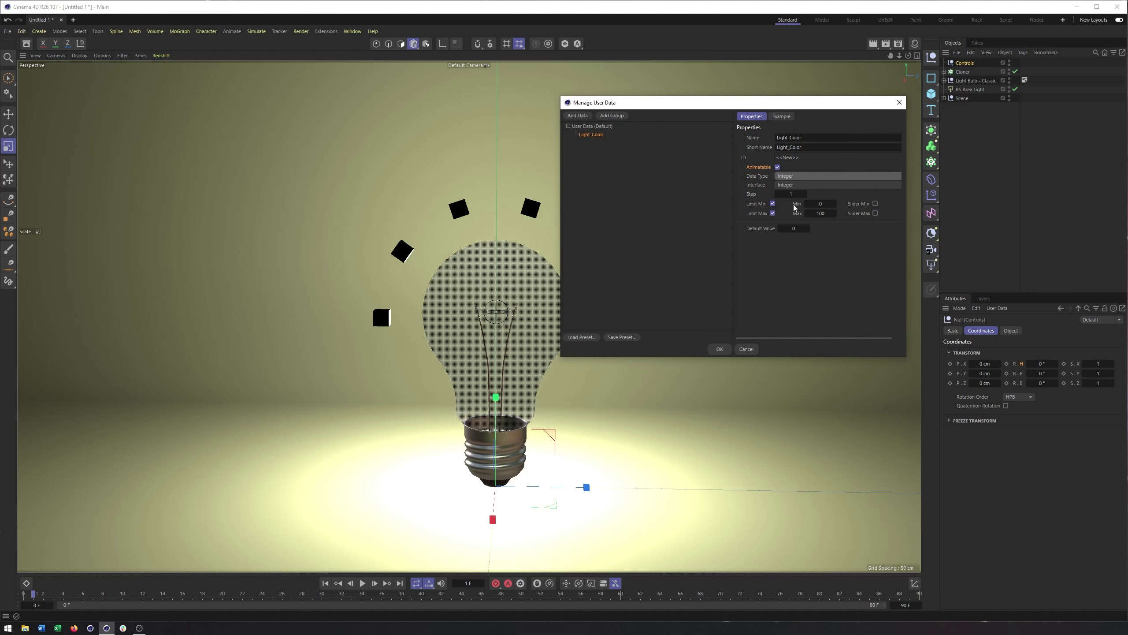
pyautogui.click(804, 178)
pyautogui.click(815, 215)
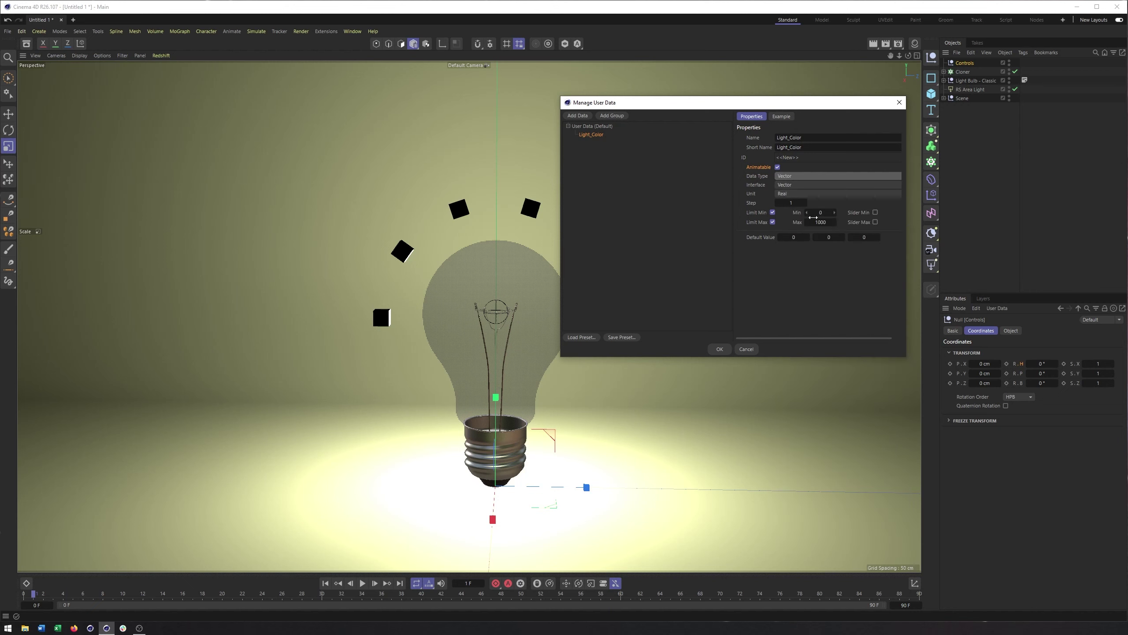
pyautogui.click(790, 235)
pyautogui.press('Tab')
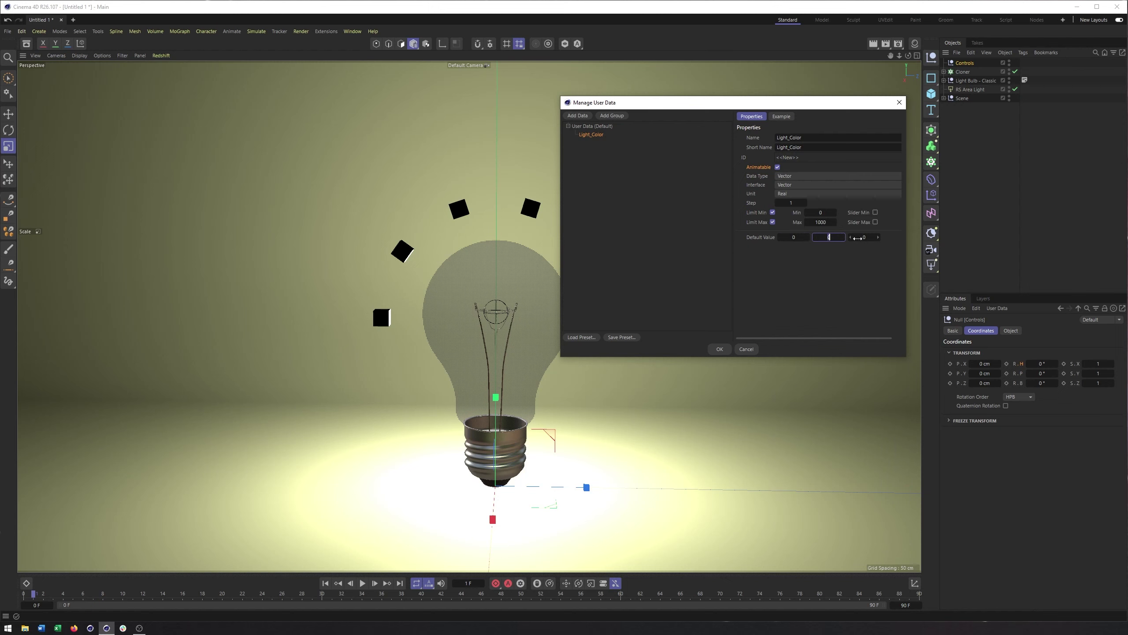
pyautogui.press('Tab')
pyautogui.click(806, 184)
pyautogui.click(797, 175)
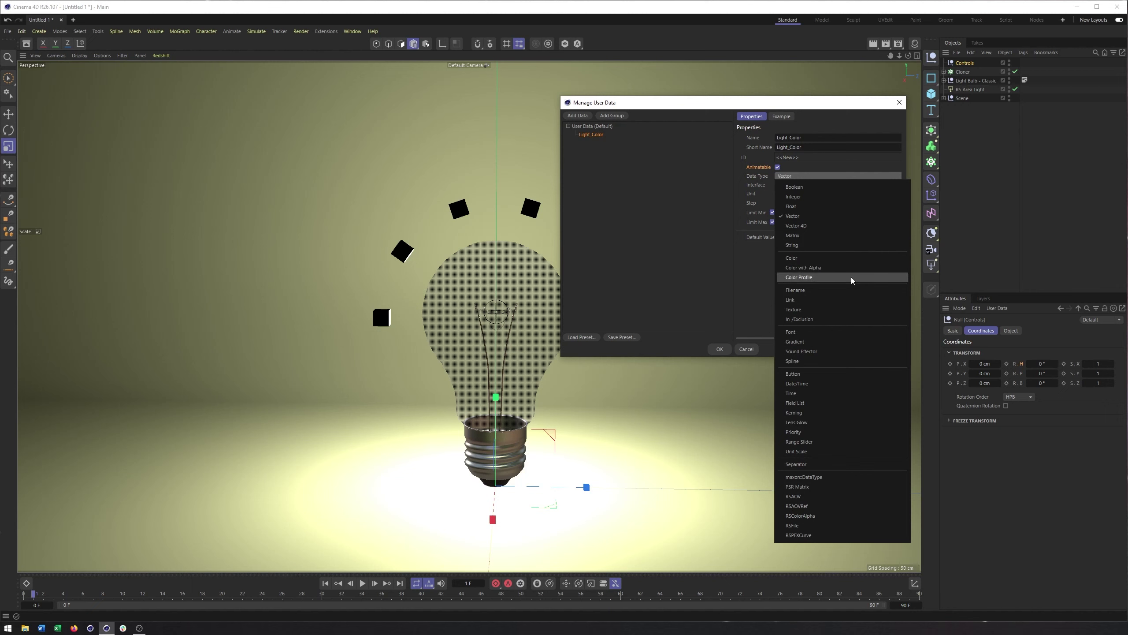
pyautogui.click(804, 262)
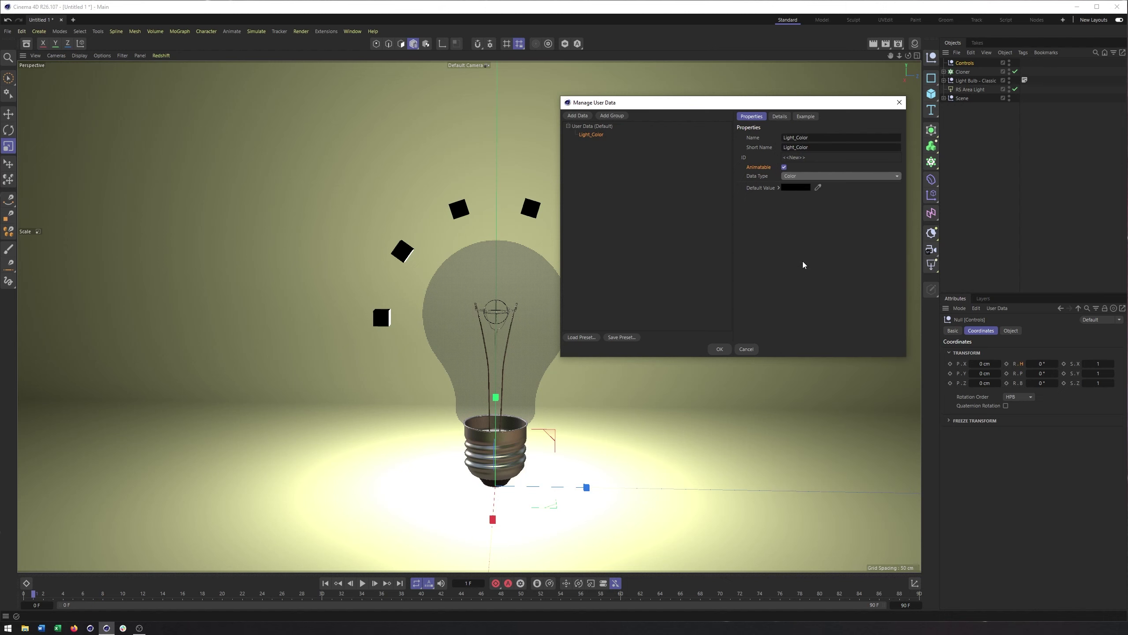
pyautogui.click(775, 188)
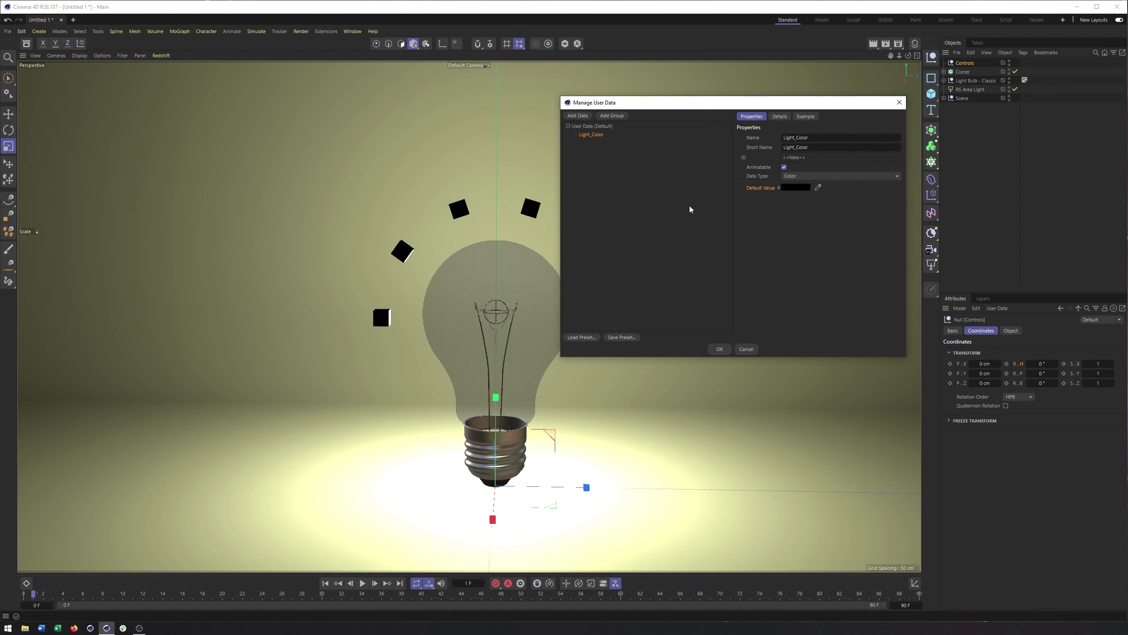
# Add a Light_Intensity entry of Integer type, limited to 0–100.
pyautogui.click(577, 116)
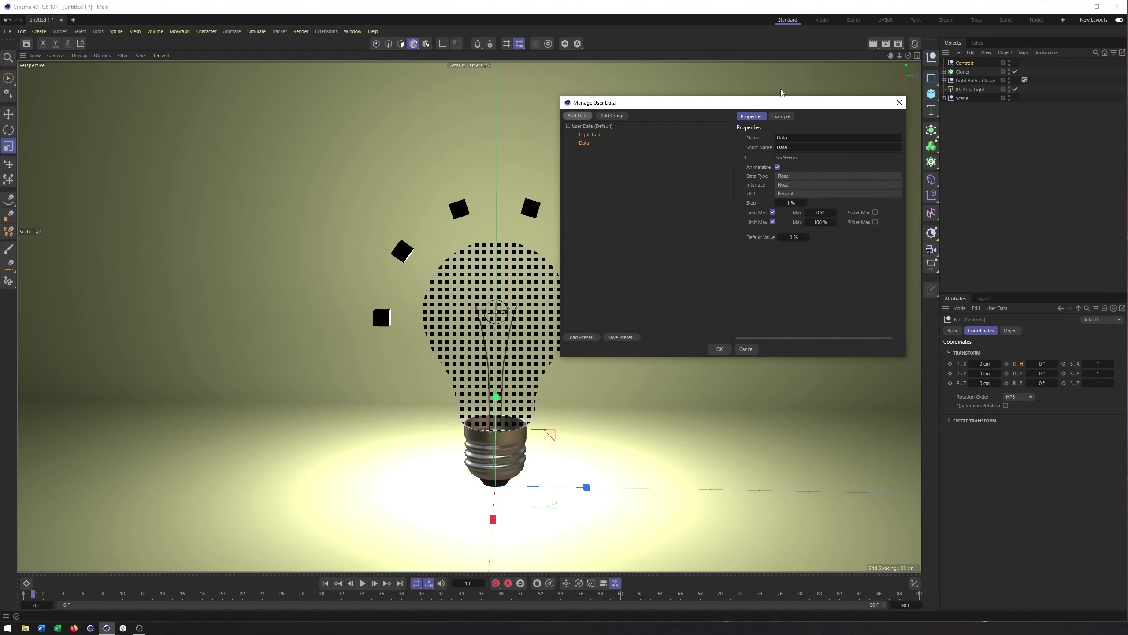
pyautogui.doubleClick(796, 137)
pyautogui.write('Lig')
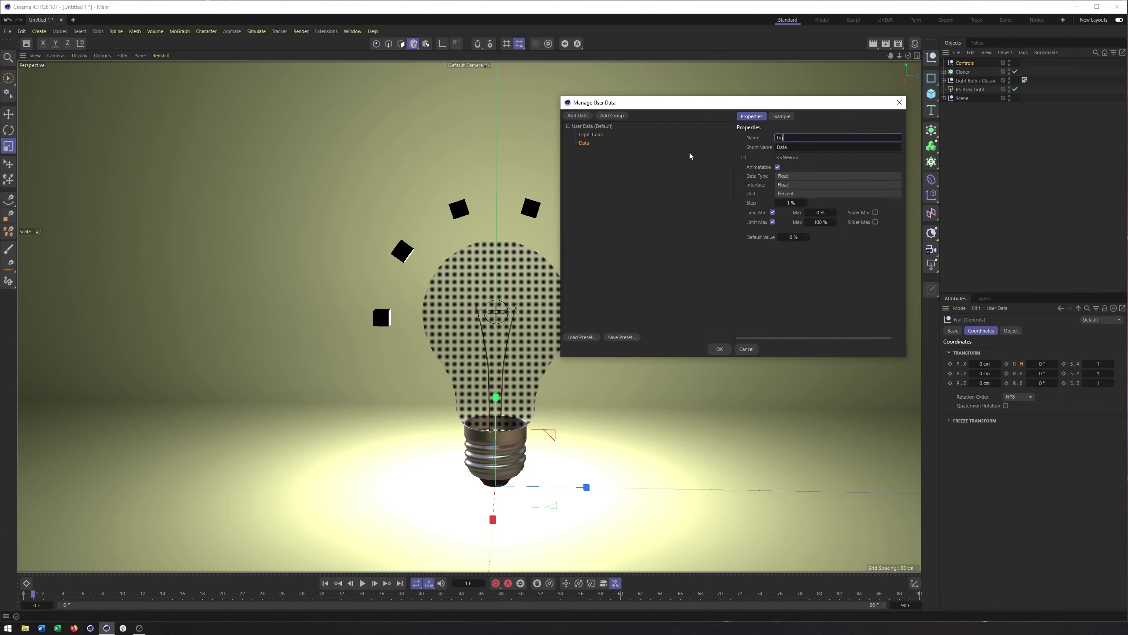
pyautogui.write('ht_Intensity')
pyautogui.click(846, 147)
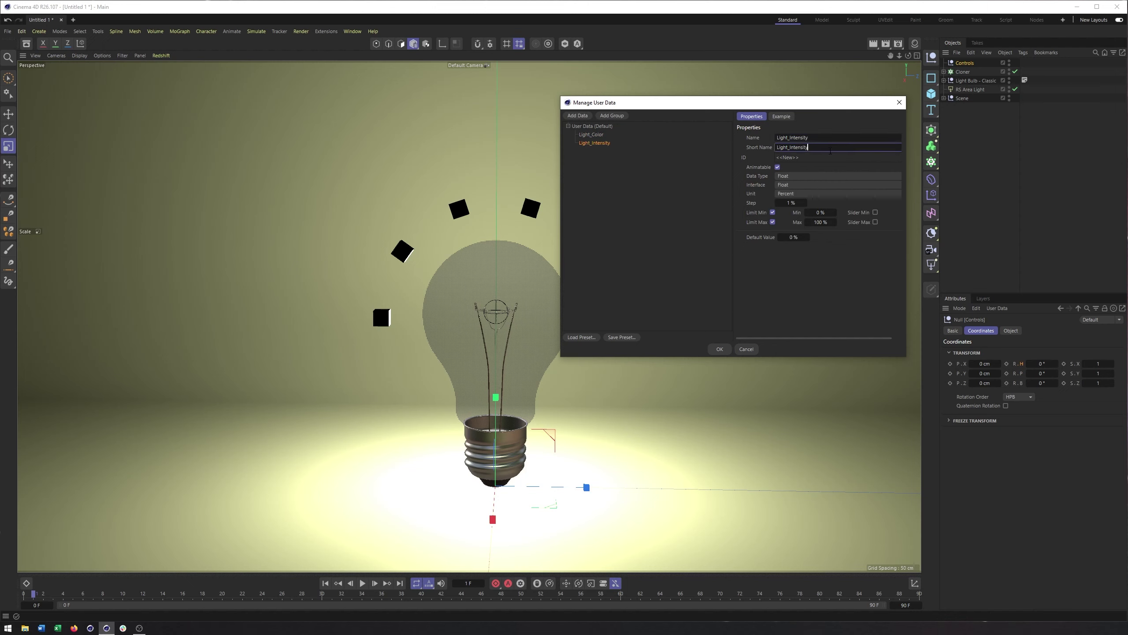
pyautogui.click(793, 176)
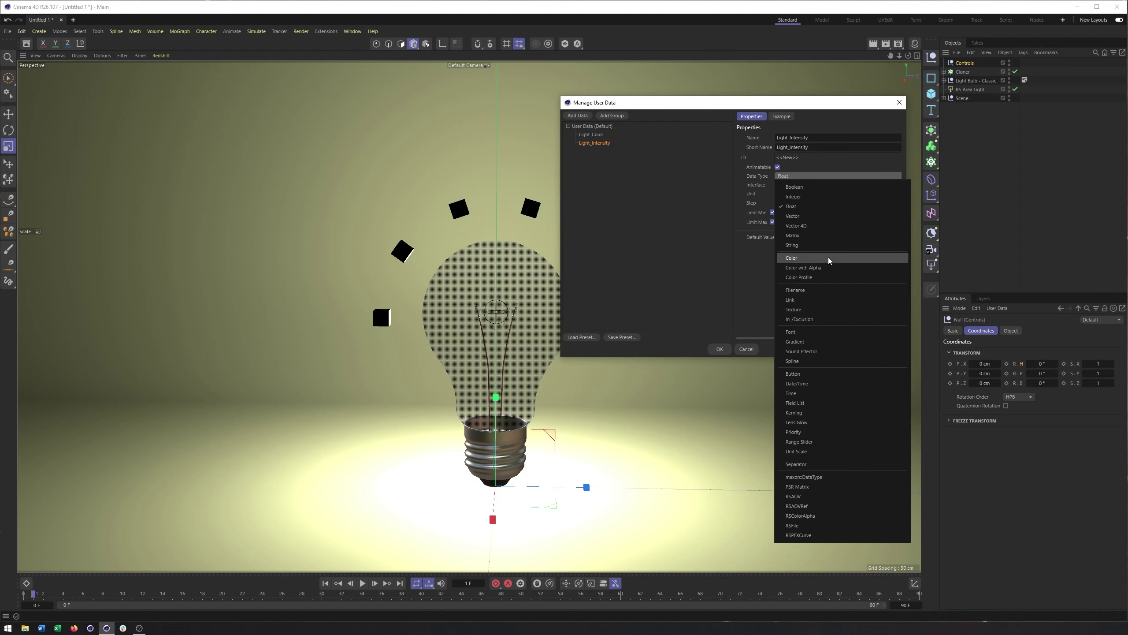
pyautogui.click(831, 199)
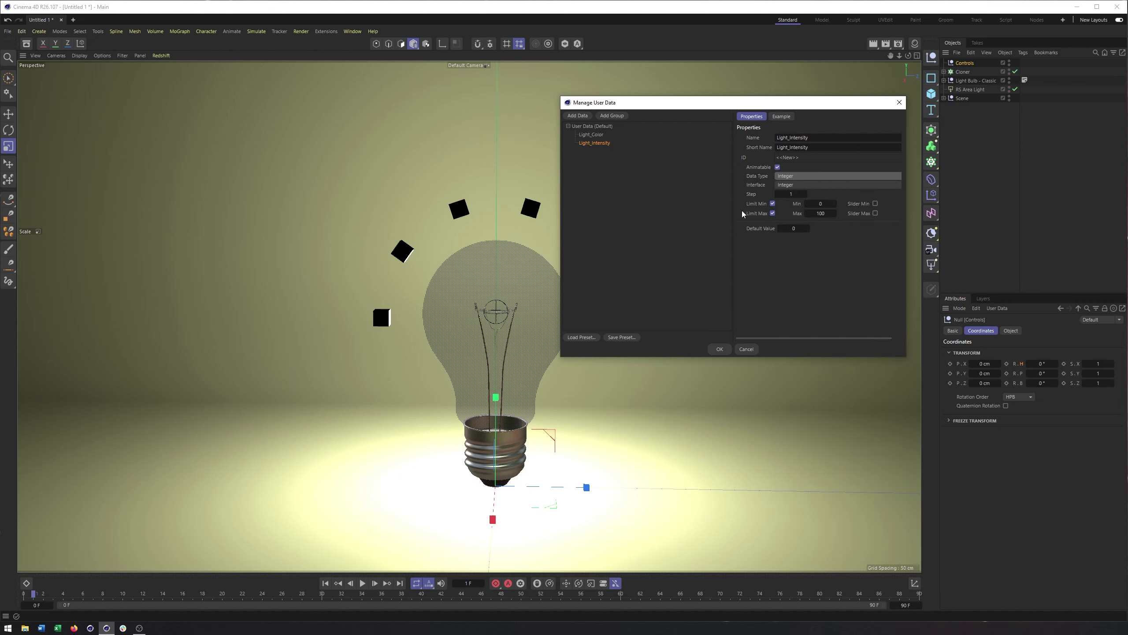
pyautogui.click(865, 187)
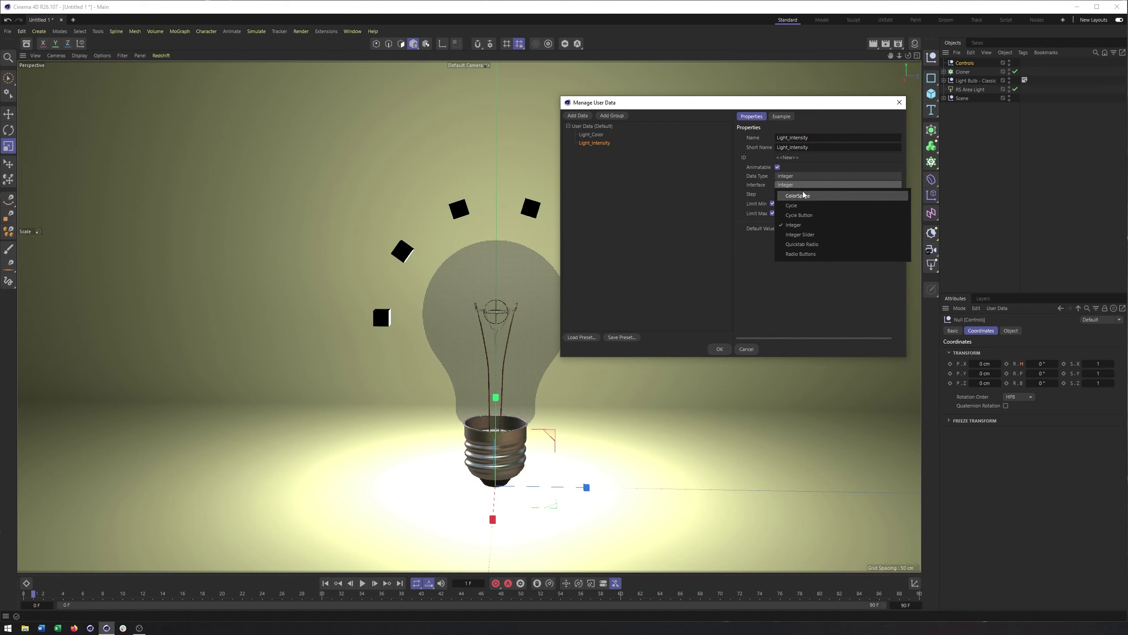
# Widen and reposition the User Data manager, then give Light_Intensity an Integer Slider interface.
pyautogui.click(899, 267)
pyautogui.moveTo(907, 262); pyautogui.dragTo(1013, 262)
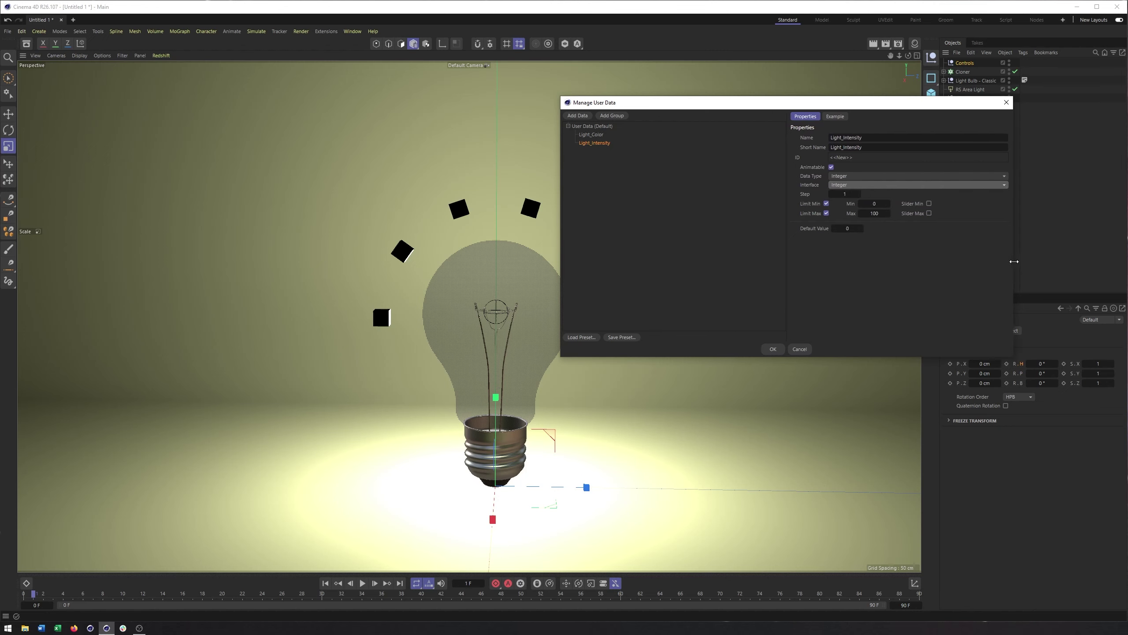
pyautogui.moveTo(732, 101); pyautogui.dragTo(660, 91)
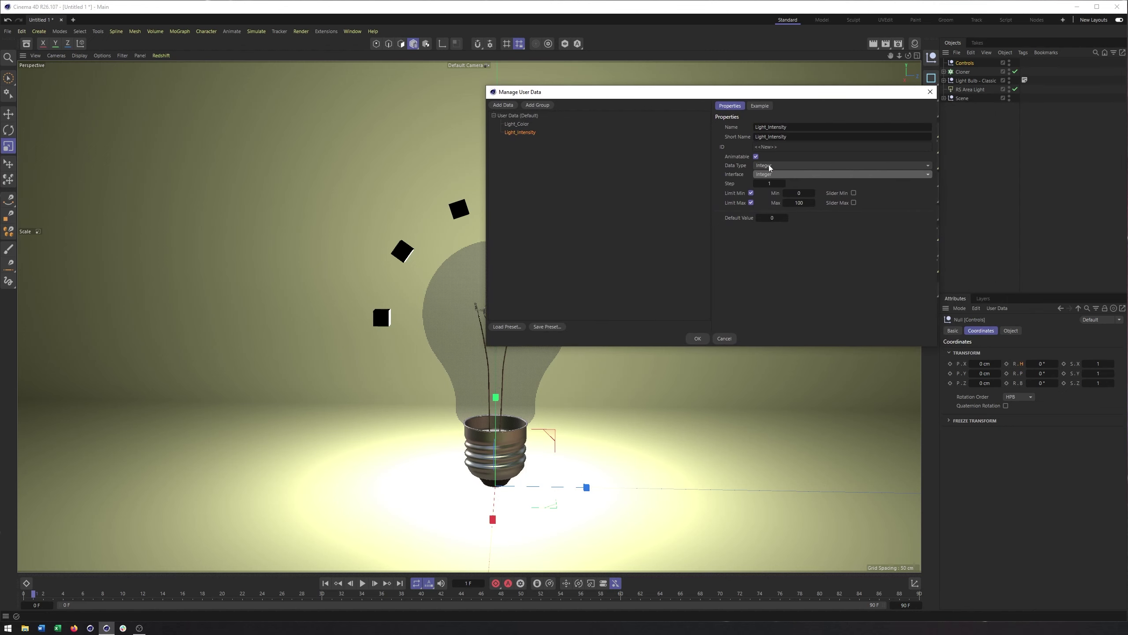
pyautogui.click(771, 173)
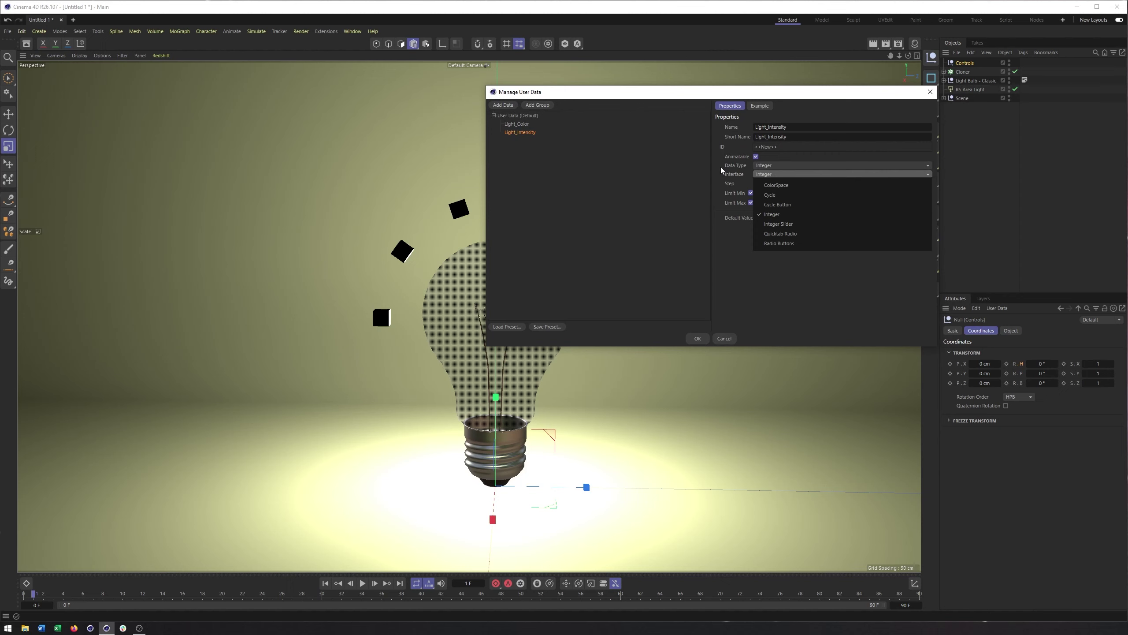
pyautogui.click(765, 172)
pyautogui.click(765, 173)
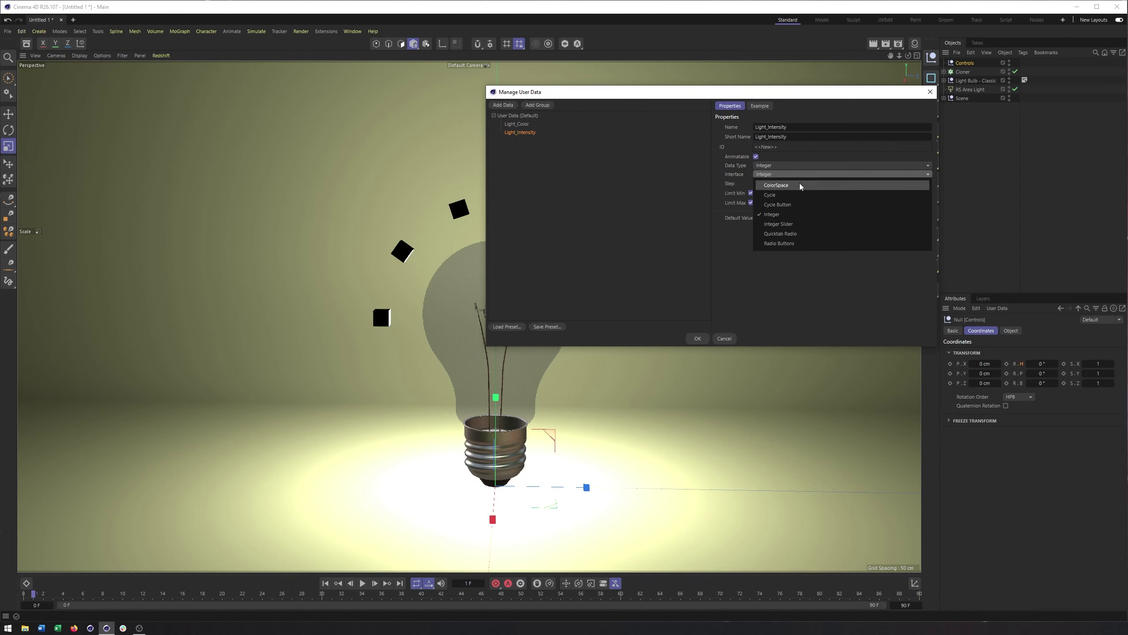
pyautogui.click(793, 223)
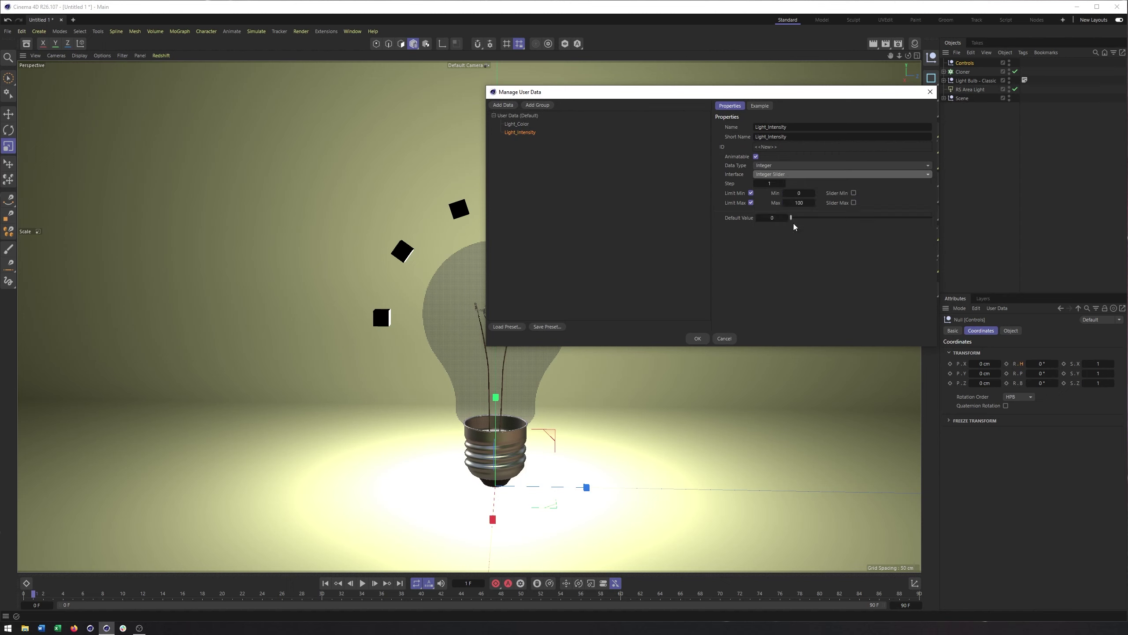
# Try the Integer, Quicktab Radio and Radio Buttons interfaces, then return to Integer Slider.
pyautogui.click(758, 174)
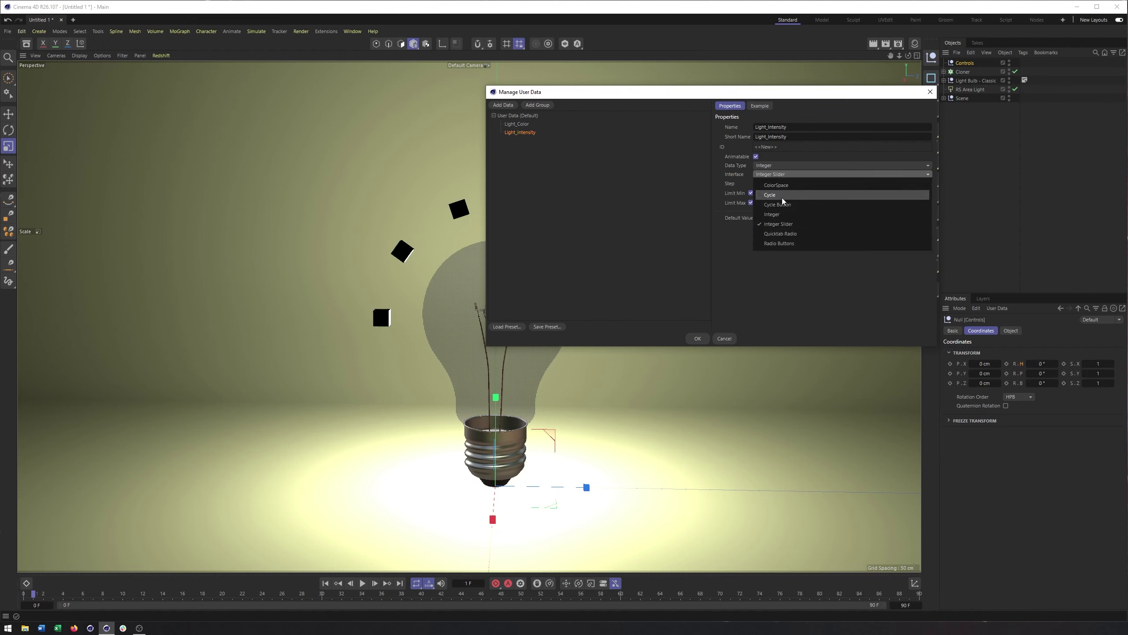
pyautogui.click(782, 198)
pyautogui.click(778, 175)
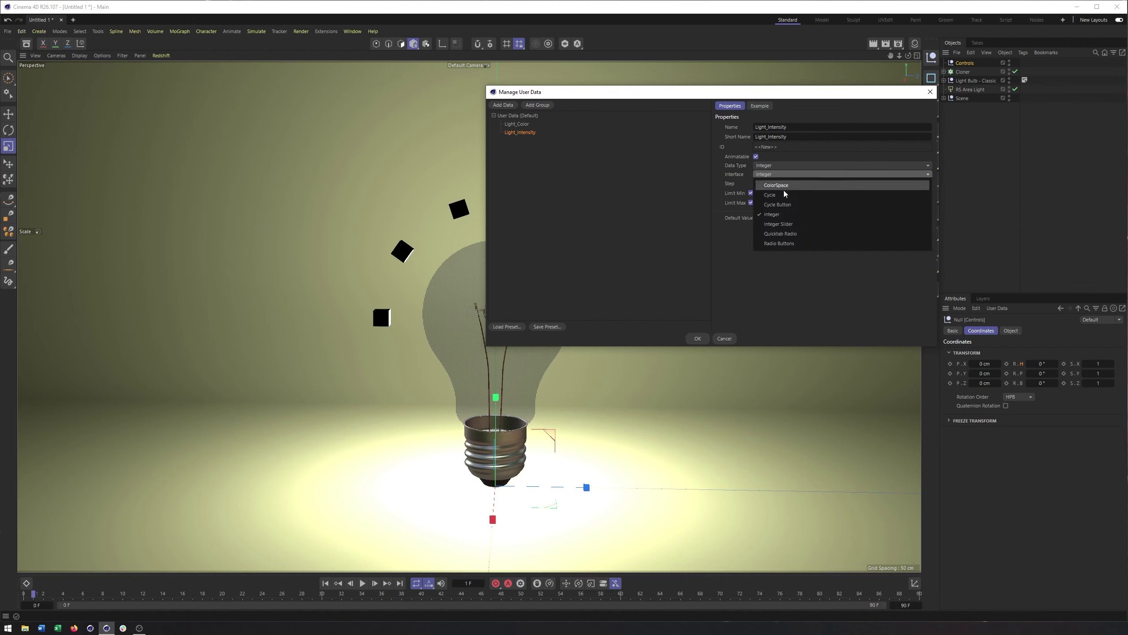
pyautogui.click(810, 234)
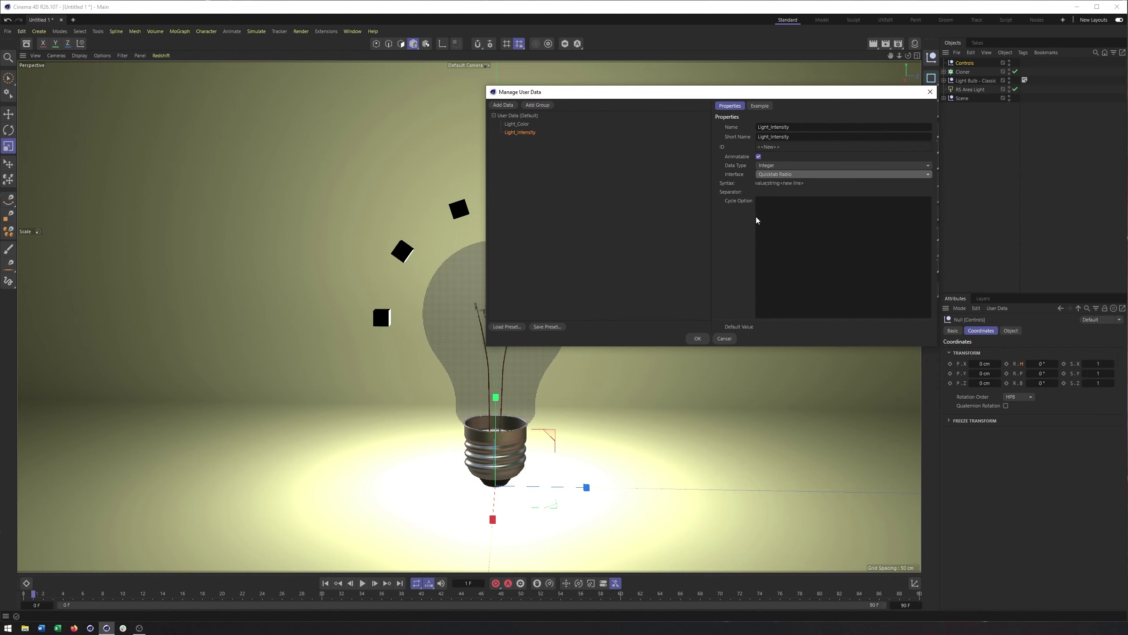
pyautogui.click(789, 175)
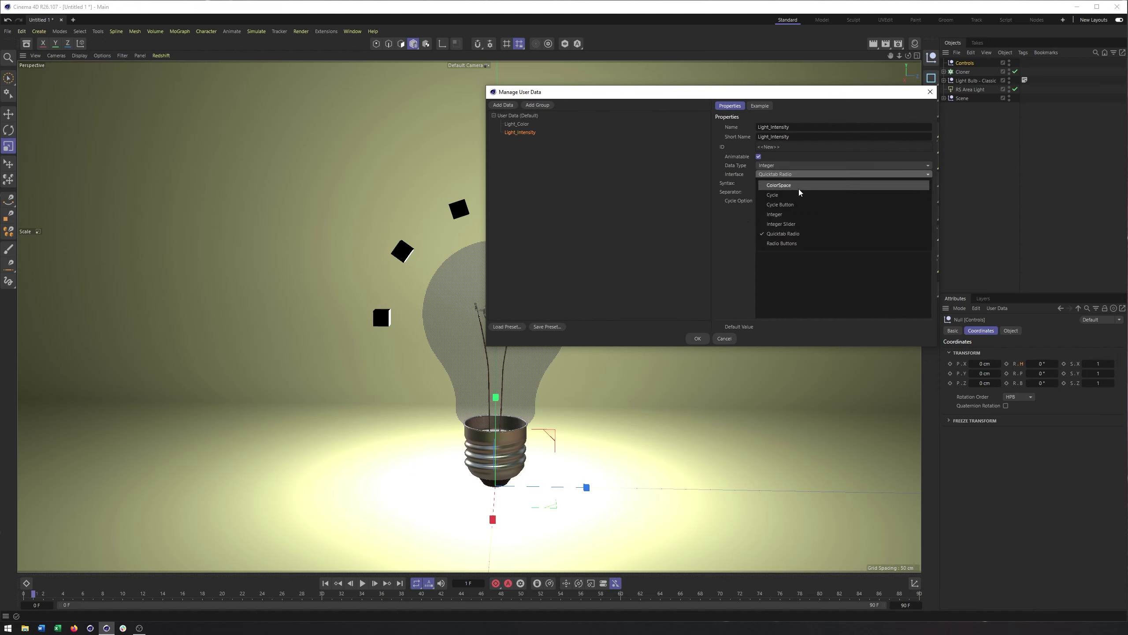
pyautogui.click(808, 243)
pyautogui.click(797, 174)
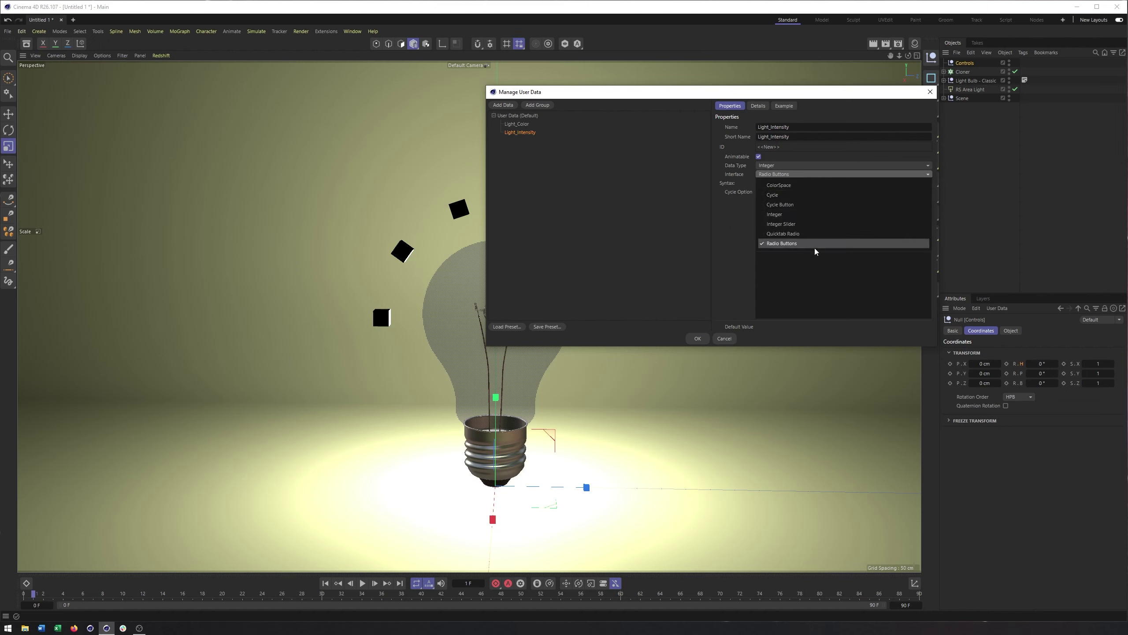
pyautogui.click(792, 223)
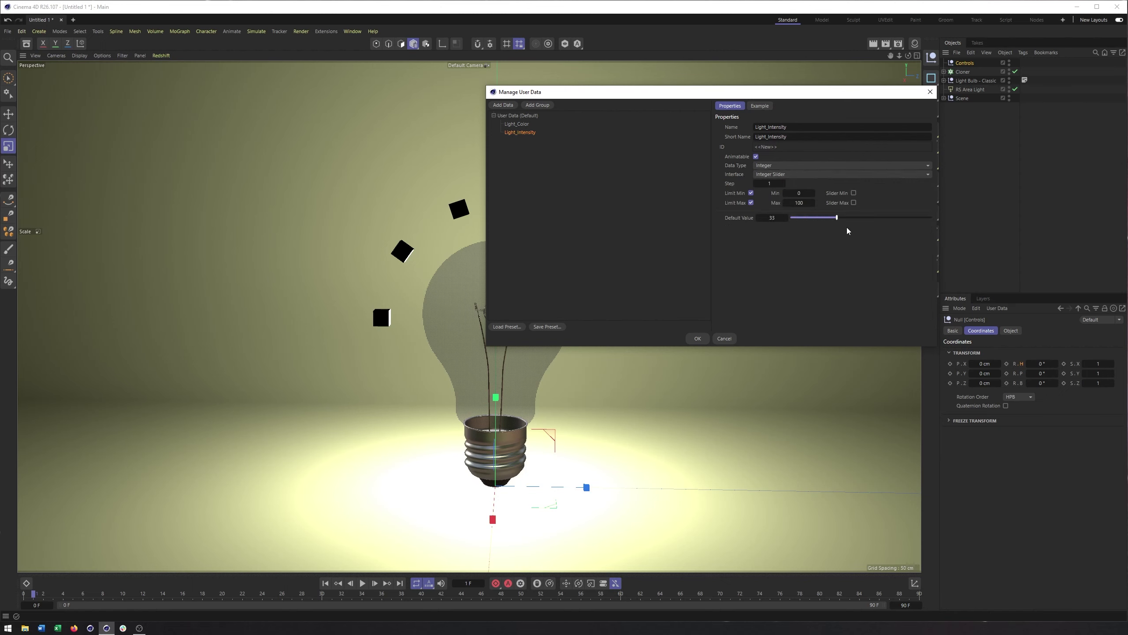
# Adjust the slider values, entering 100 to keep the 0–100 range, and add a new user data entry.
pyautogui.moveTo(888, 228); pyautogui.dragTo(788, 203)
pyautogui.click(792, 204)
pyautogui.click(758, 218)
pyautogui.write('100')
pyautogui.press('Return')
pyautogui.click(504, 105)
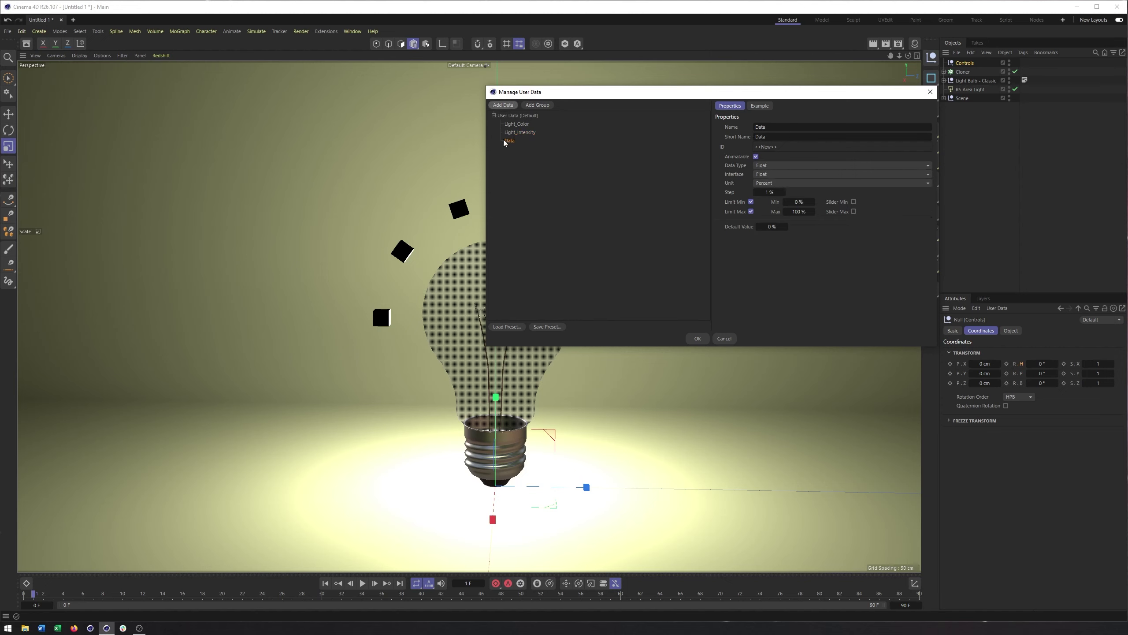
# Rename the new entry Line_Size, make it an Integer Slider with default 0, and apply.
pyautogui.doubleClick(835, 128)
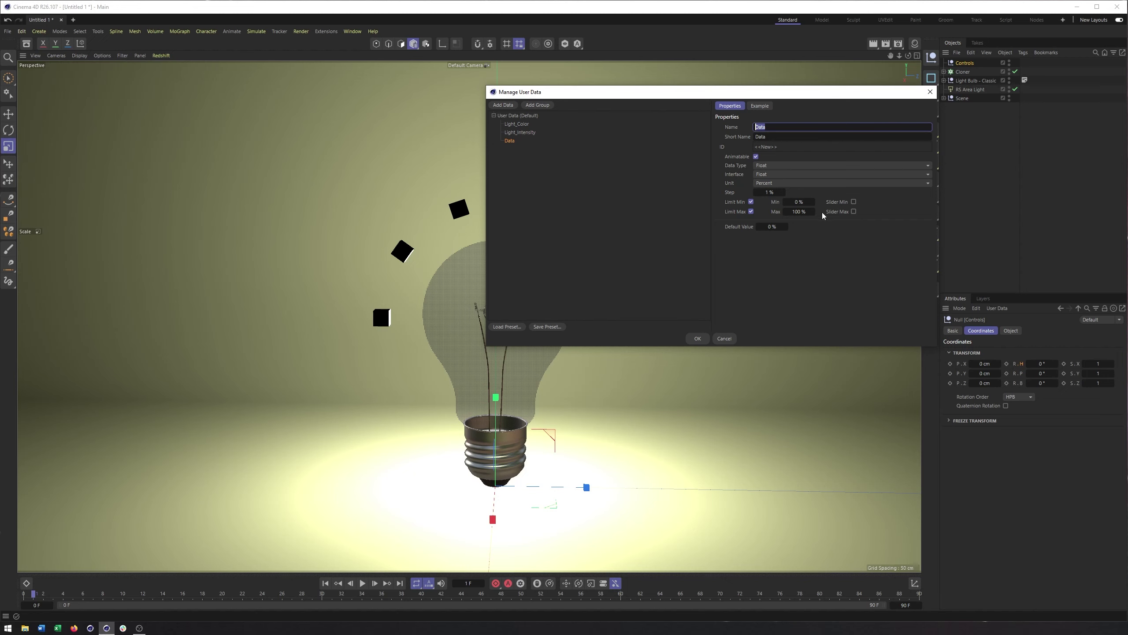
pyautogui.write('Line_Size')
pyautogui.click(762, 166)
pyautogui.click(788, 187)
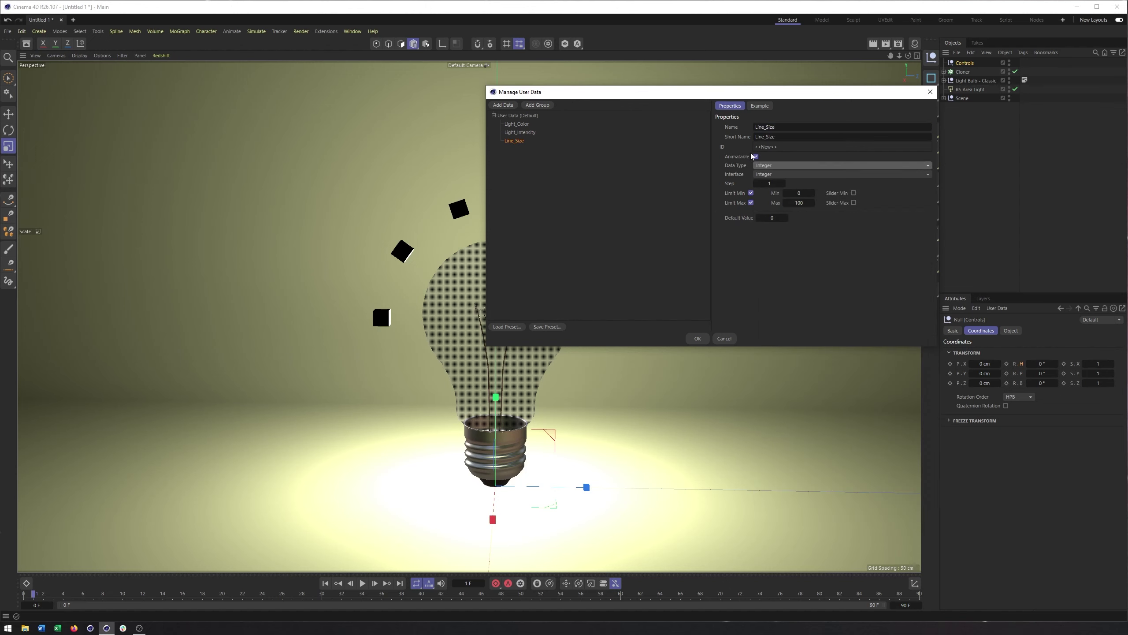
pyautogui.click(800, 174)
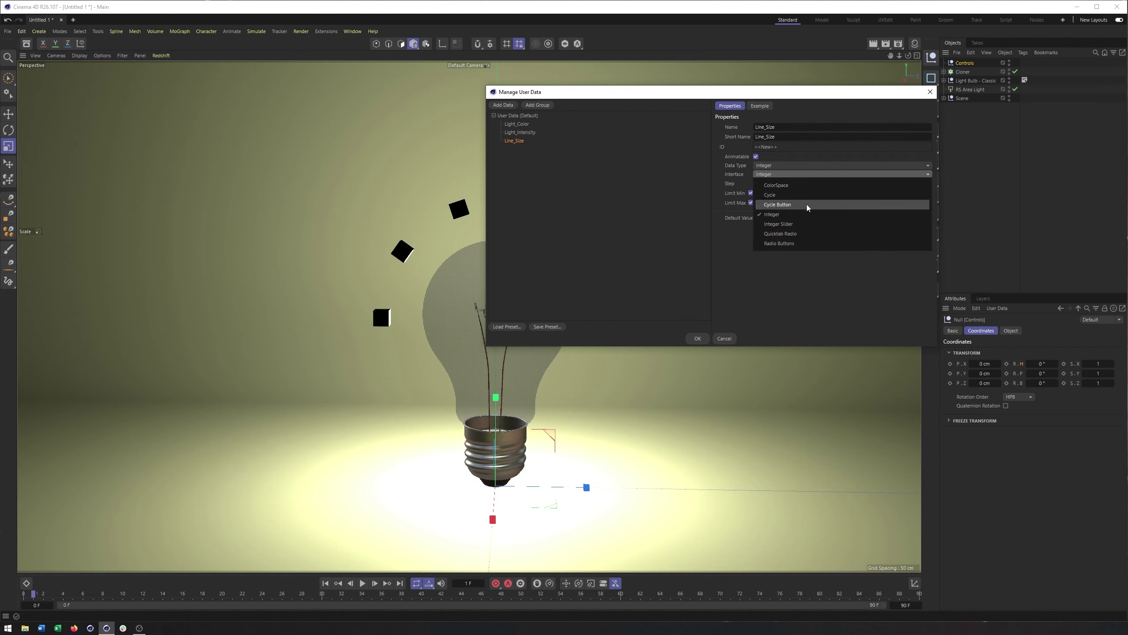
pyautogui.click(802, 230)
pyautogui.moveTo(791, 218); pyautogui.dragTo(843, 228)
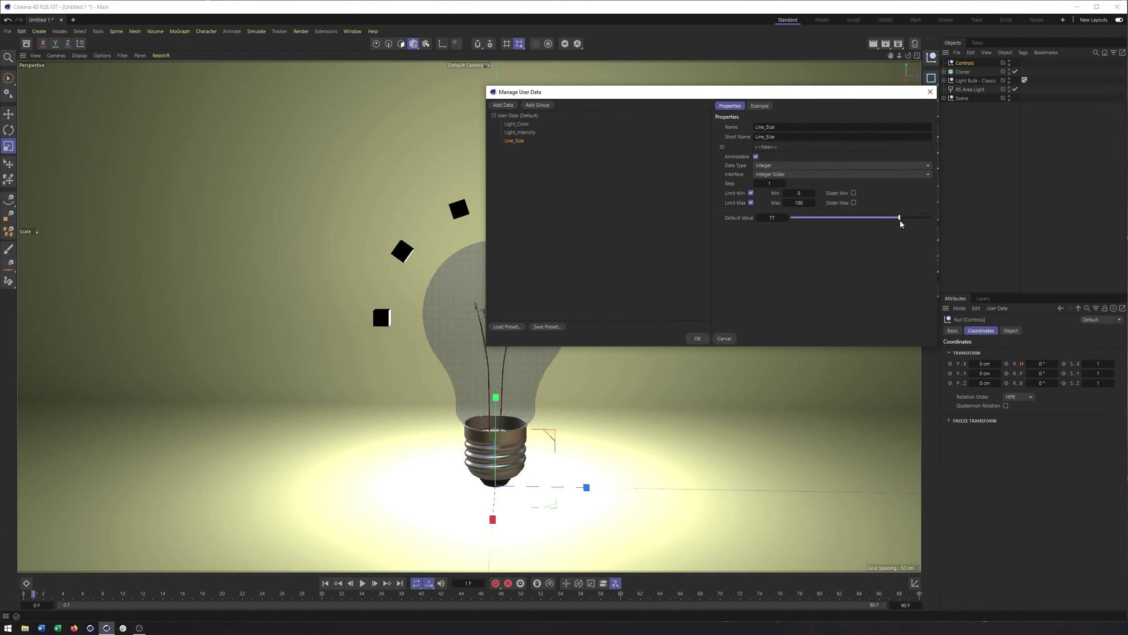
pyautogui.moveTo(901, 223); pyautogui.dragTo(756, 220)
pyautogui.click(699, 337)
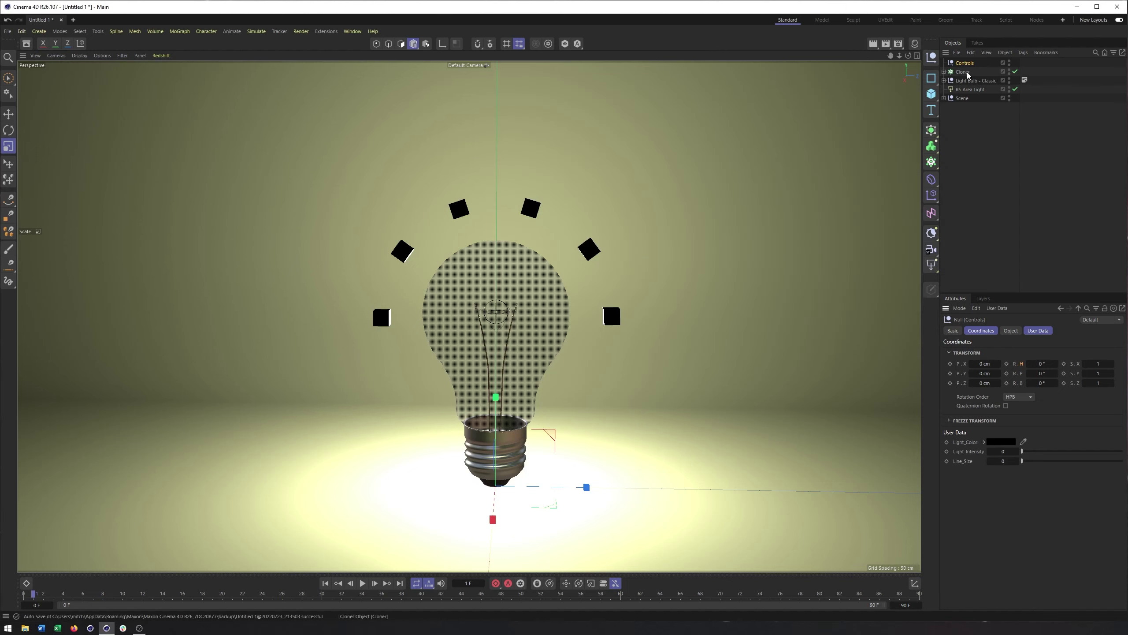
# Show the User Data tab, try red for Light_Color, then undo it back to black.
pyautogui.click(1042, 331)
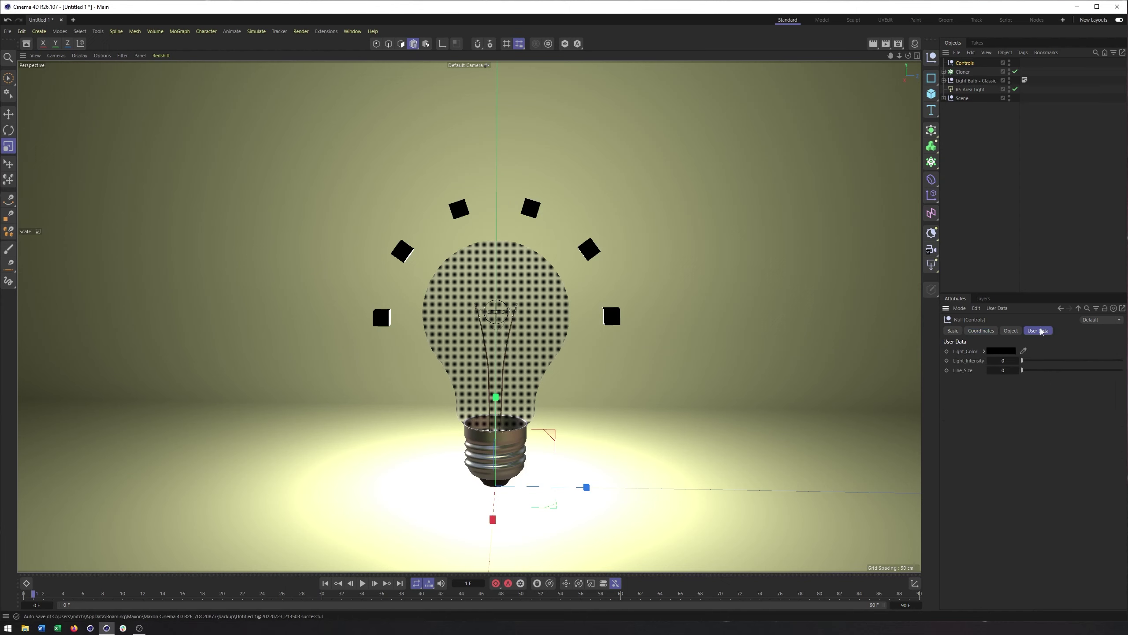
pyautogui.click(963, 362)
pyautogui.click(967, 352)
pyautogui.click(1001, 352)
pyautogui.click(976, 397)
pyautogui.click(1089, 361)
pyautogui.hotkey('ctrl', 'z')
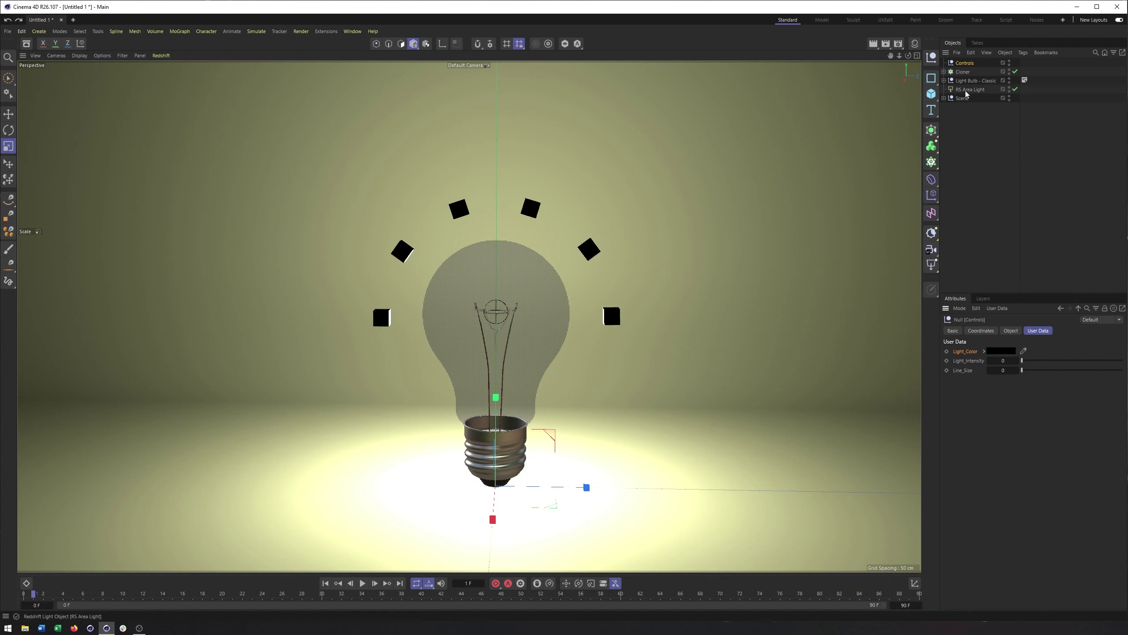
# Make Light_Color the XPresso driver and the RS Area Light's Color its driven parameter.
pyautogui.rightClick(968, 355)
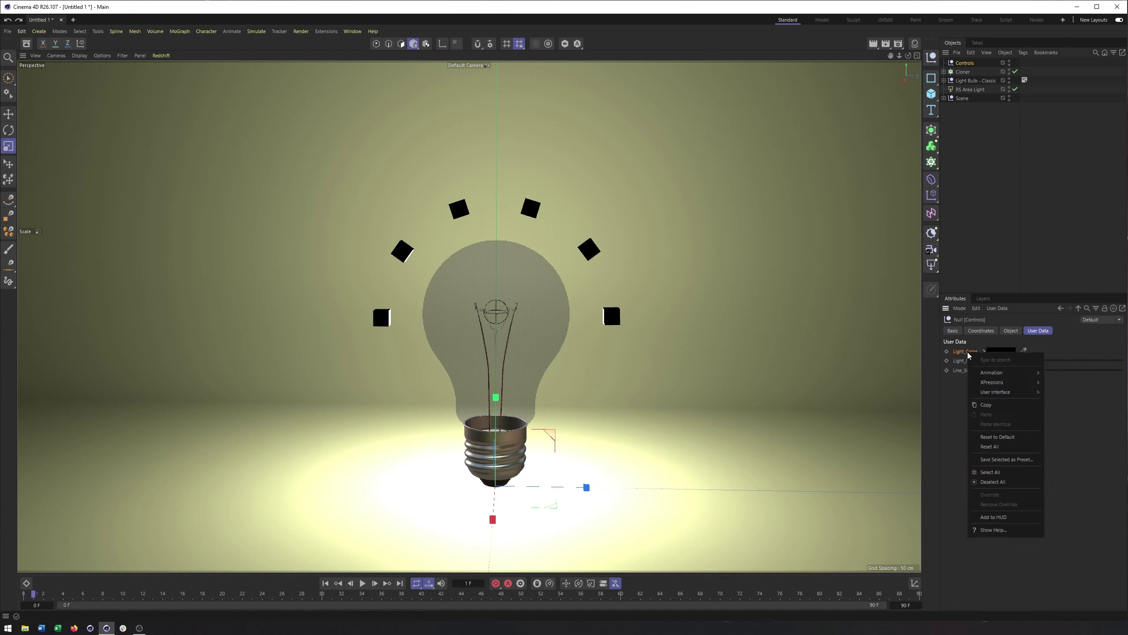
pyautogui.moveTo(984, 383)
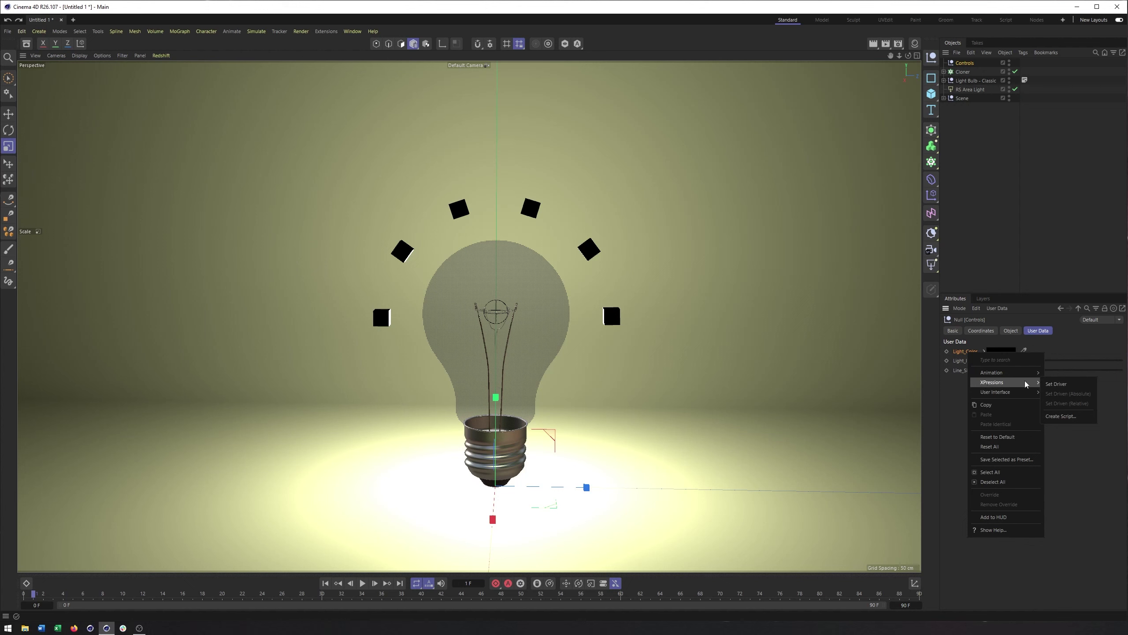
pyautogui.click(1060, 384)
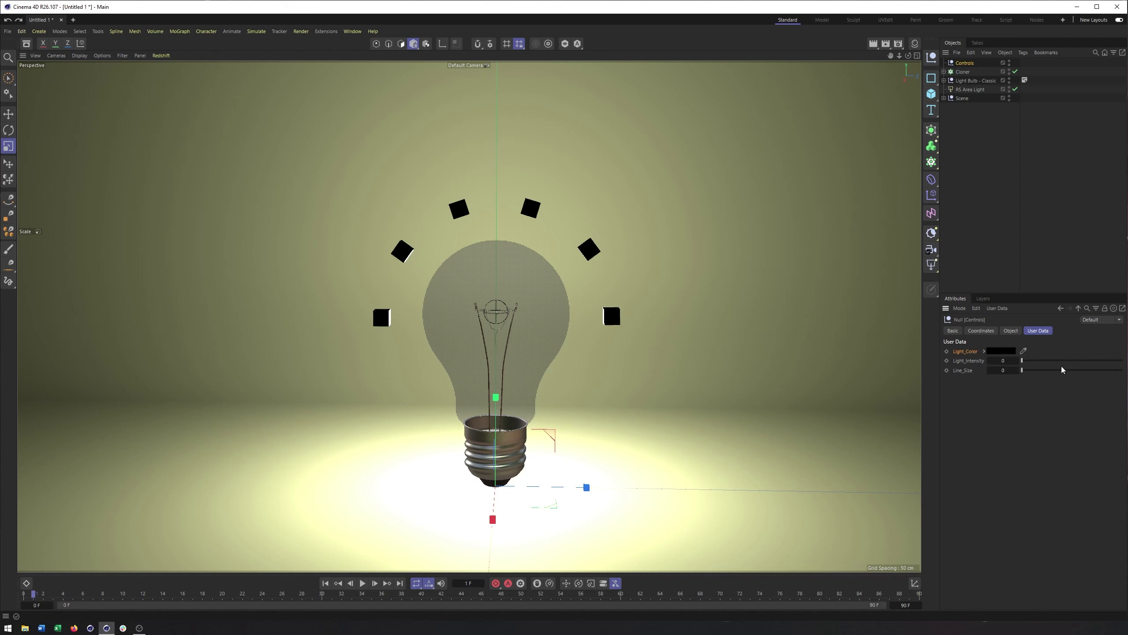
pyautogui.click(968, 89)
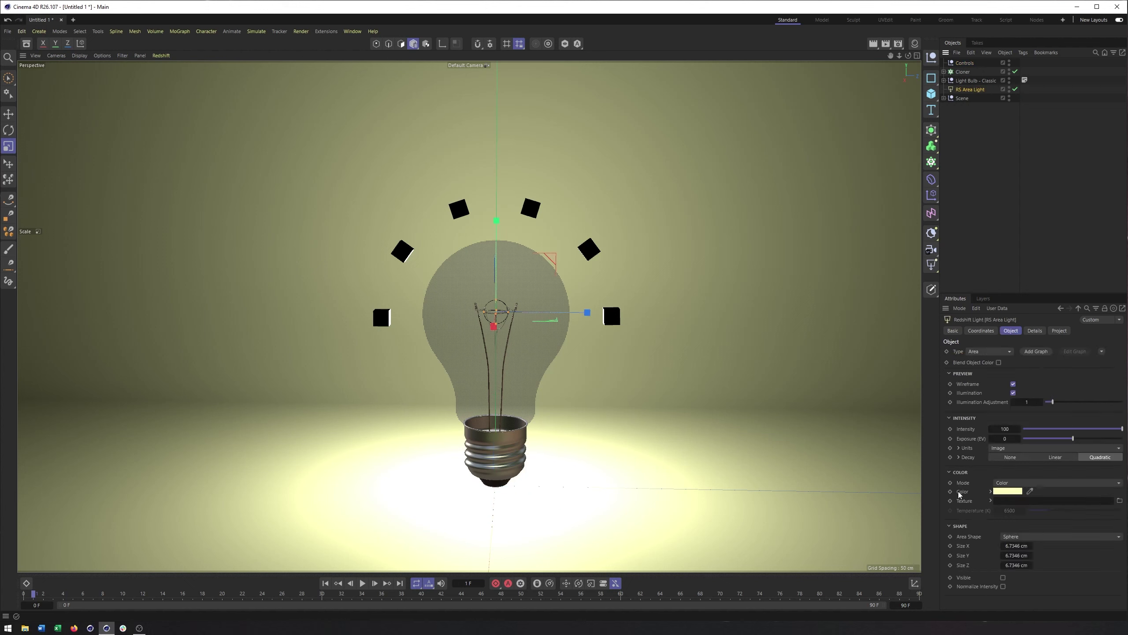
pyautogui.rightClick(963, 492)
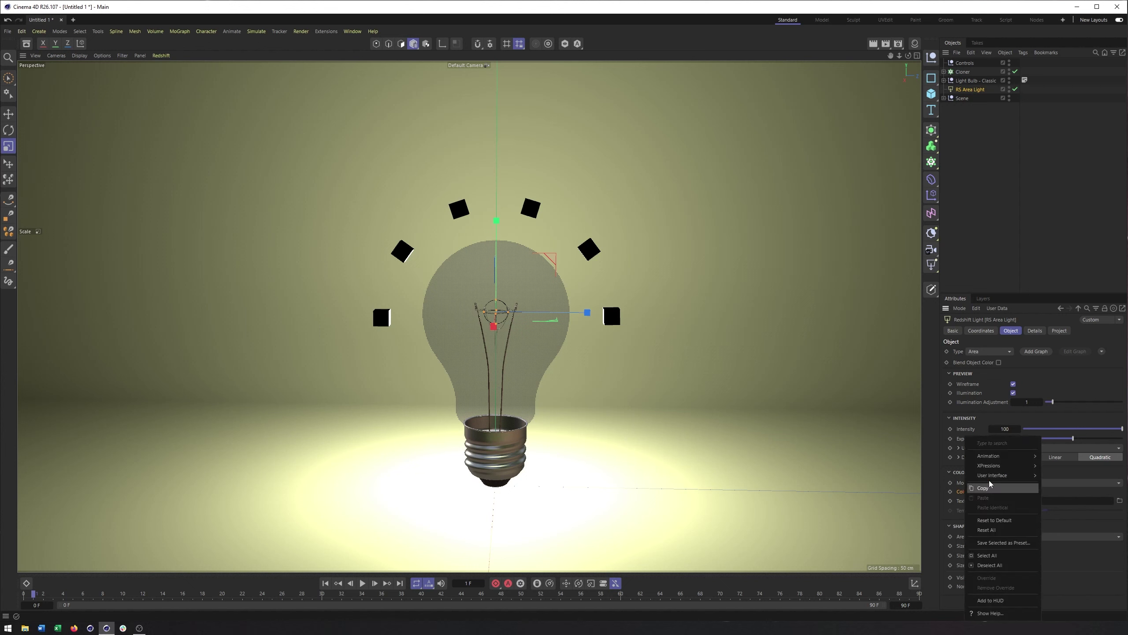
pyautogui.moveTo(1008, 465)
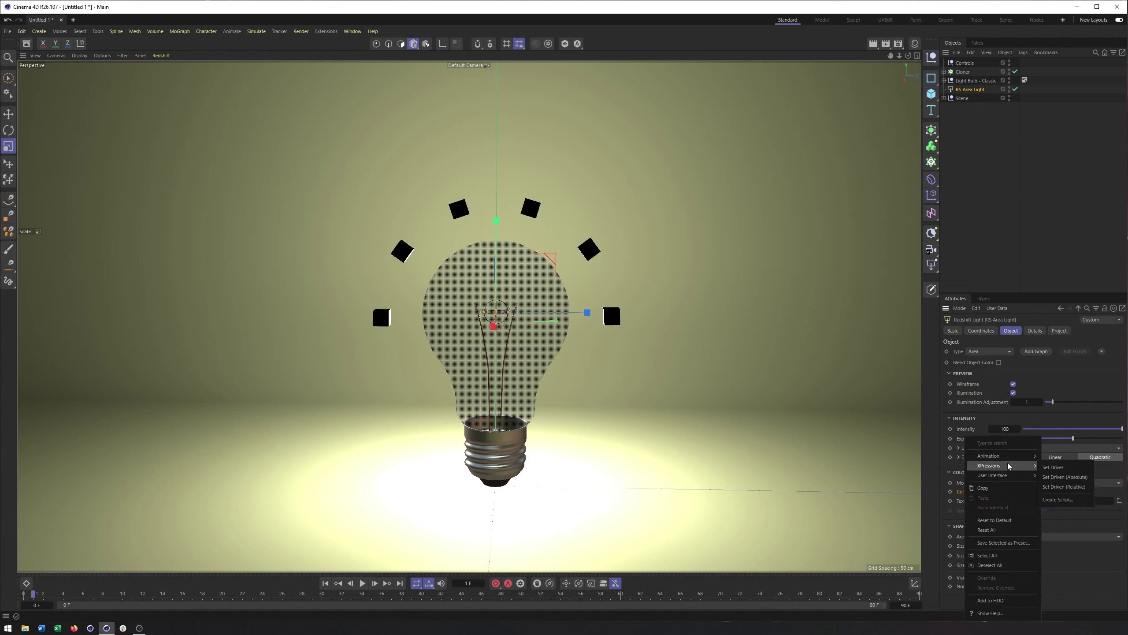
pyautogui.click(1087, 478)
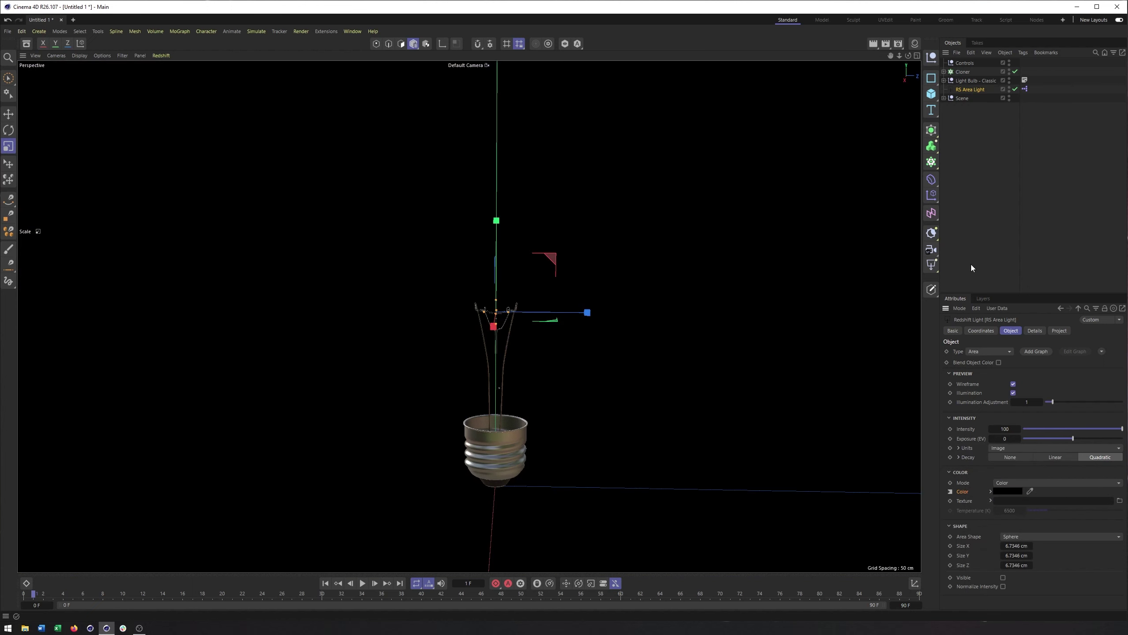
pyautogui.click(1025, 89)
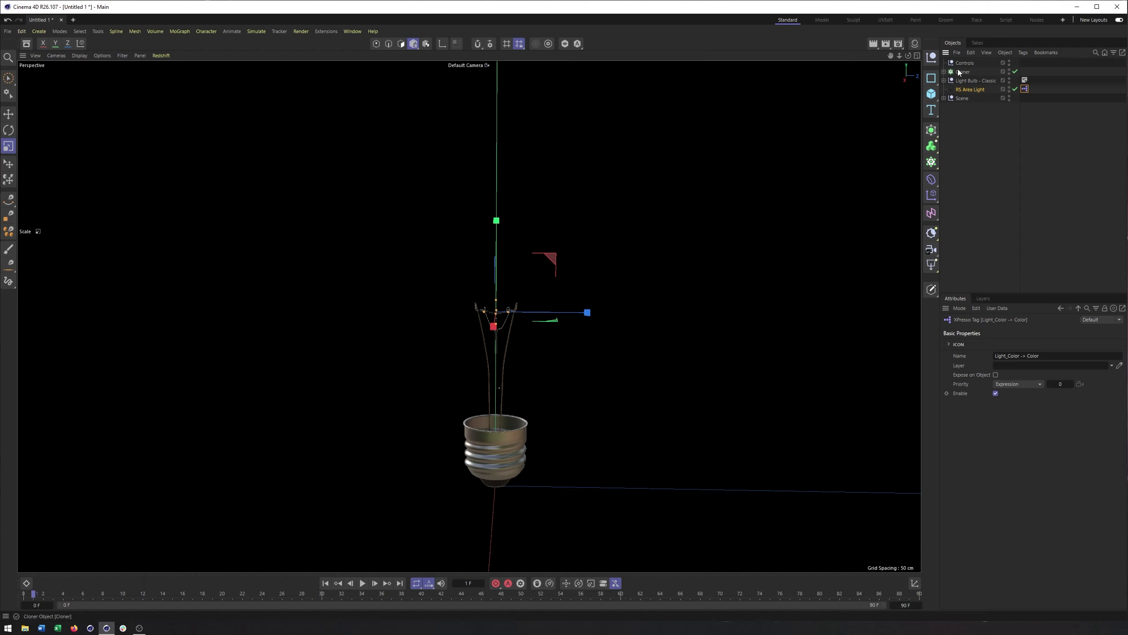
# Move the XPresso tag onto the Controls null and try a bright red Light_Color.
pyautogui.moveTo(1028, 90); pyautogui.dragTo(1022, 67)
pyautogui.click(959, 64)
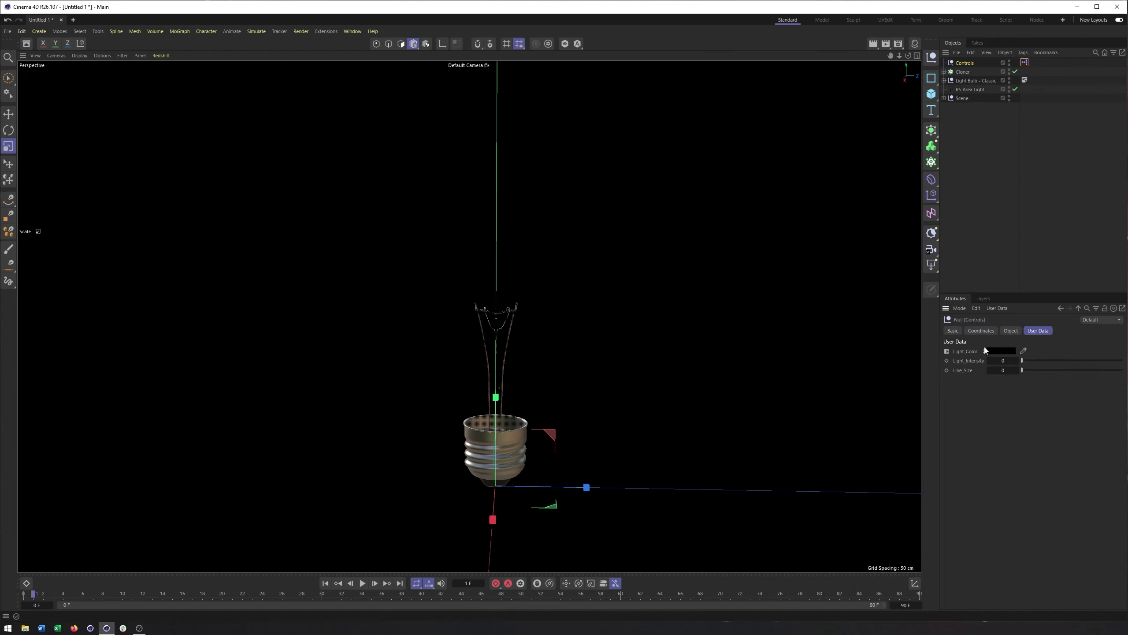
pyautogui.click(997, 350)
pyautogui.click(958, 412)
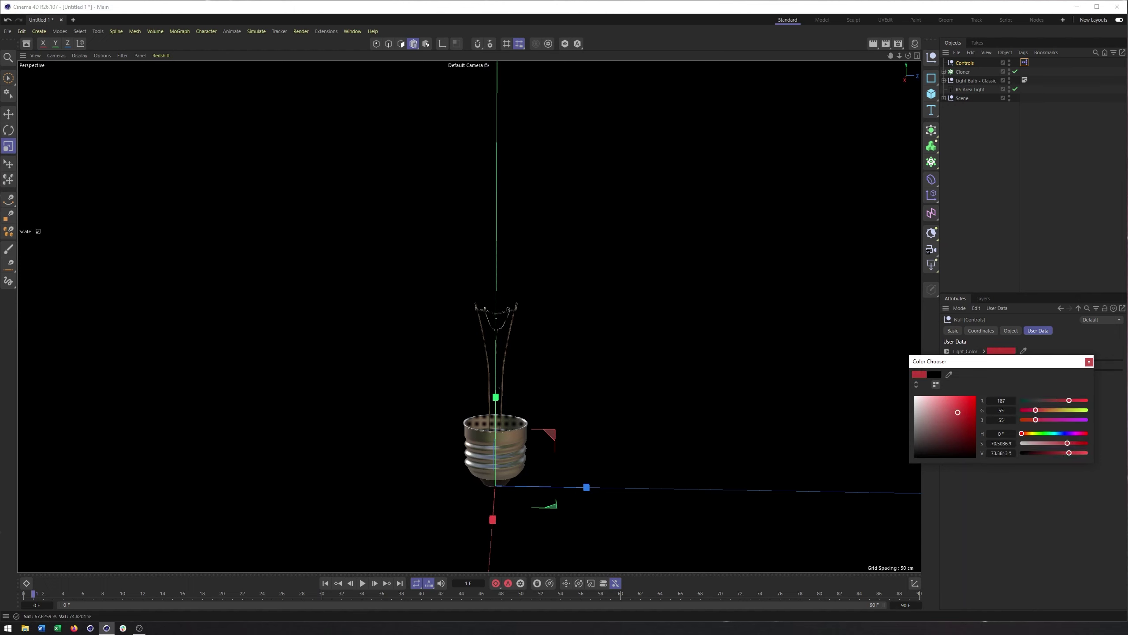
pyautogui.moveTo(958, 413); pyautogui.dragTo(968, 396)
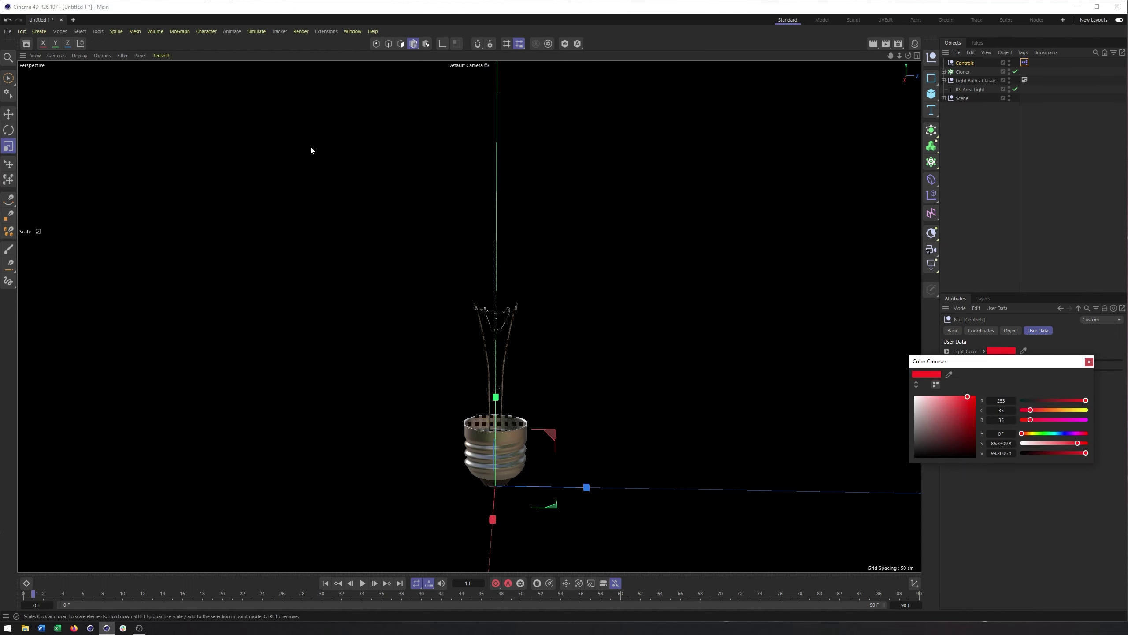
pyautogui.click(1089, 362)
pyautogui.click(1024, 62)
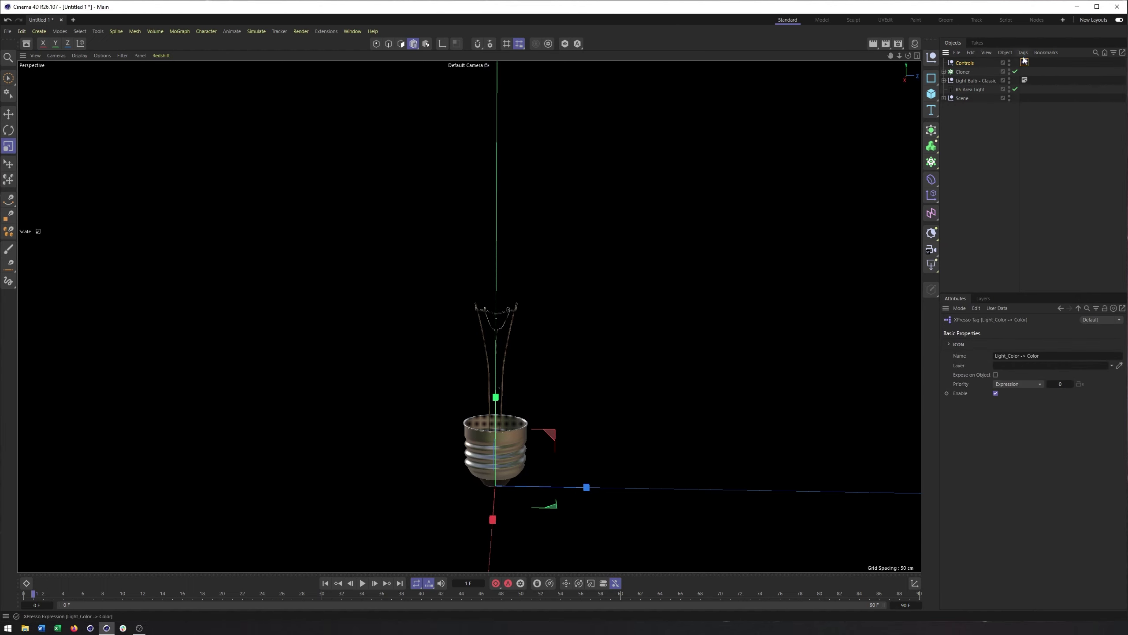
pyautogui.click(968, 91)
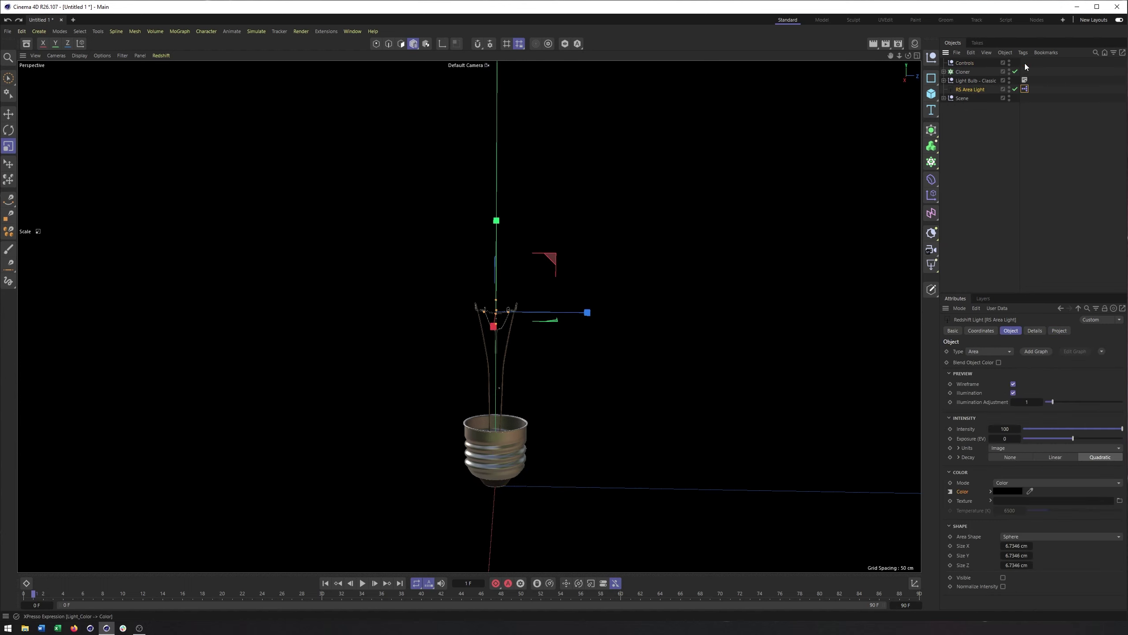
# Move the XPresso tag onto the RS Area Light and set Light_Color to yellow.
pyautogui.moveTo(1024, 64); pyautogui.dragTo(1024, 90)
pyautogui.click(965, 63)
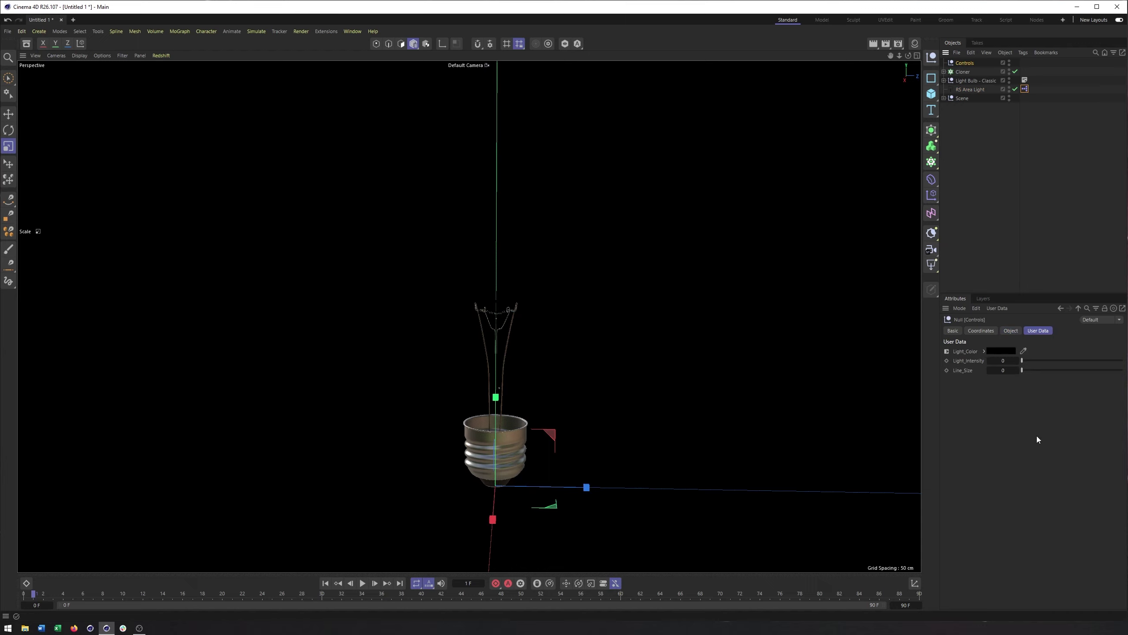
pyautogui.click(995, 351)
pyautogui.moveTo(973, 399)
pyautogui.mouseDown()
pyautogui.moveTo(940, 425)
pyautogui.moveTo(966, 400)
pyautogui.mouseUp()
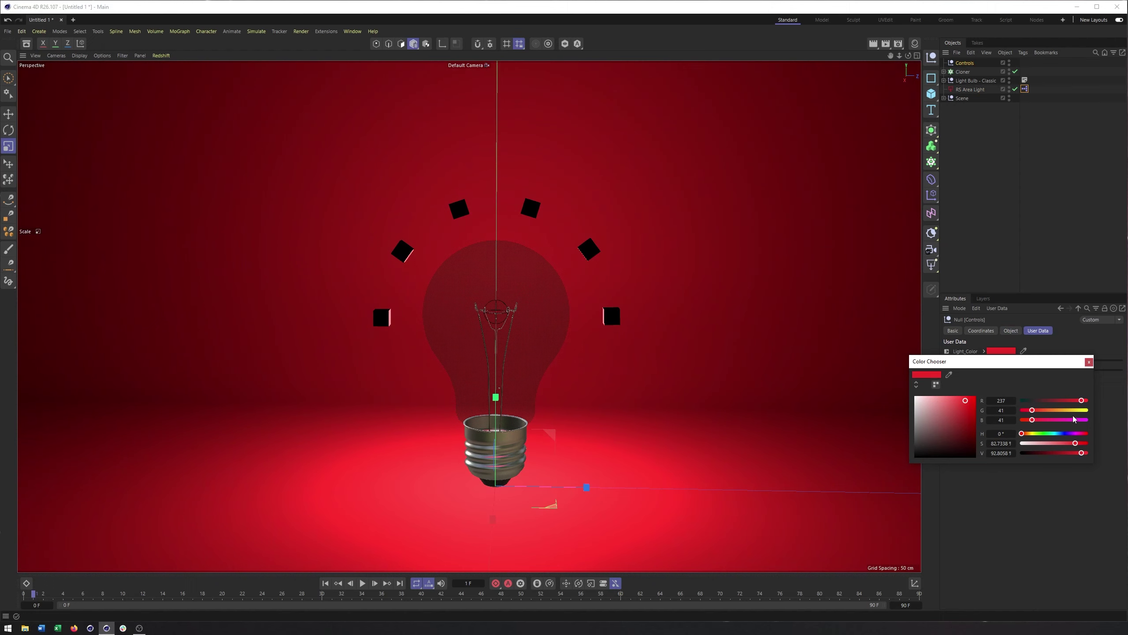
pyautogui.moveTo(1029, 434)
pyautogui.mouseDown()
pyautogui.moveTo(1072, 435)
pyautogui.moveTo(1030, 435)
pyautogui.mouseUp()
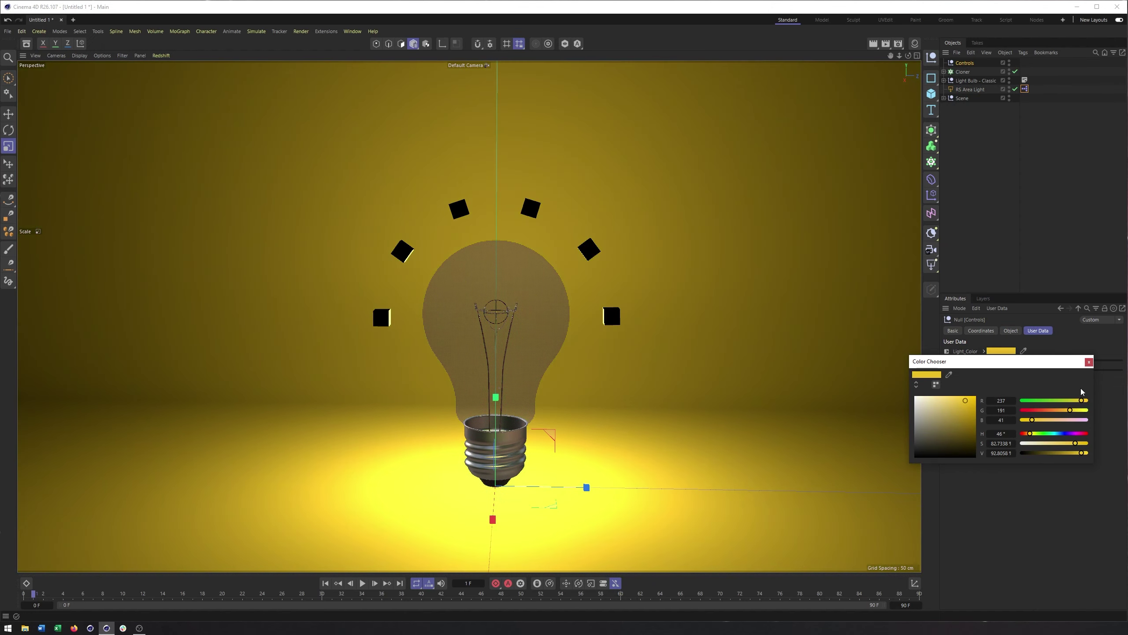
pyautogui.click(1089, 362)
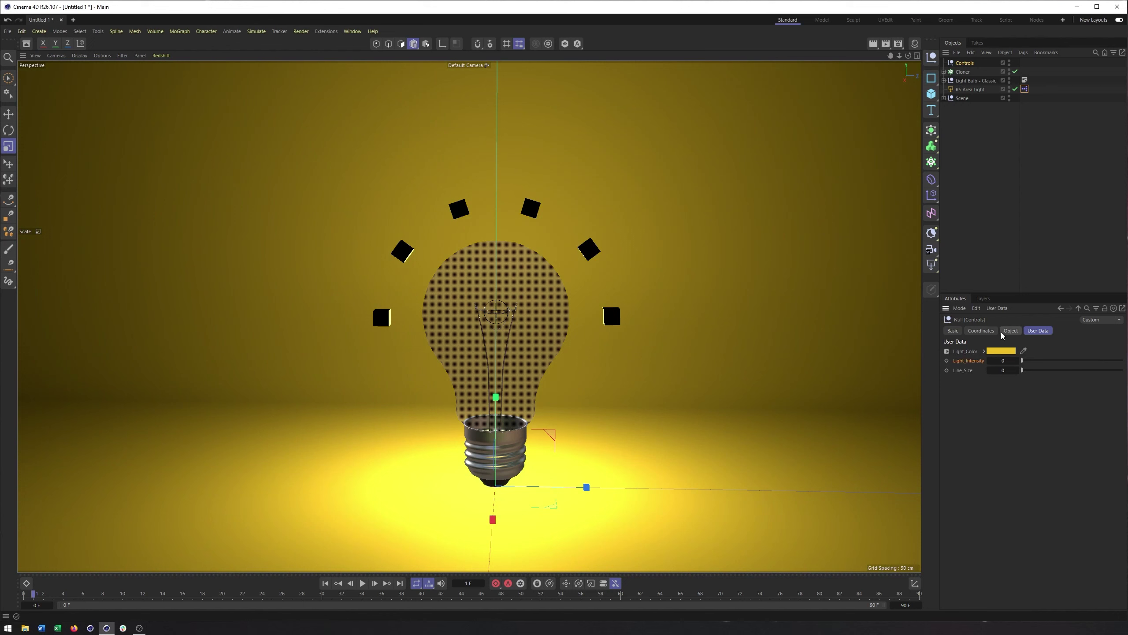
pyautogui.click(968, 90)
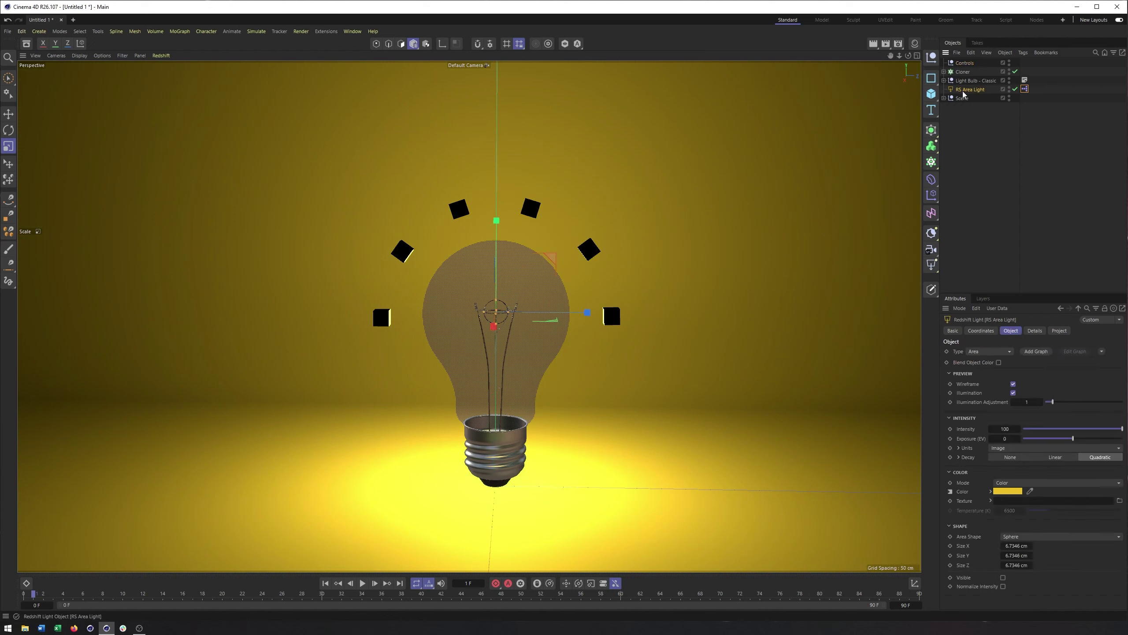
# Make Light_Intensity the driver of the RS Area Light's Intensity through XPresso.
pyautogui.click(962, 63)
pyautogui.rightClick(977, 362)
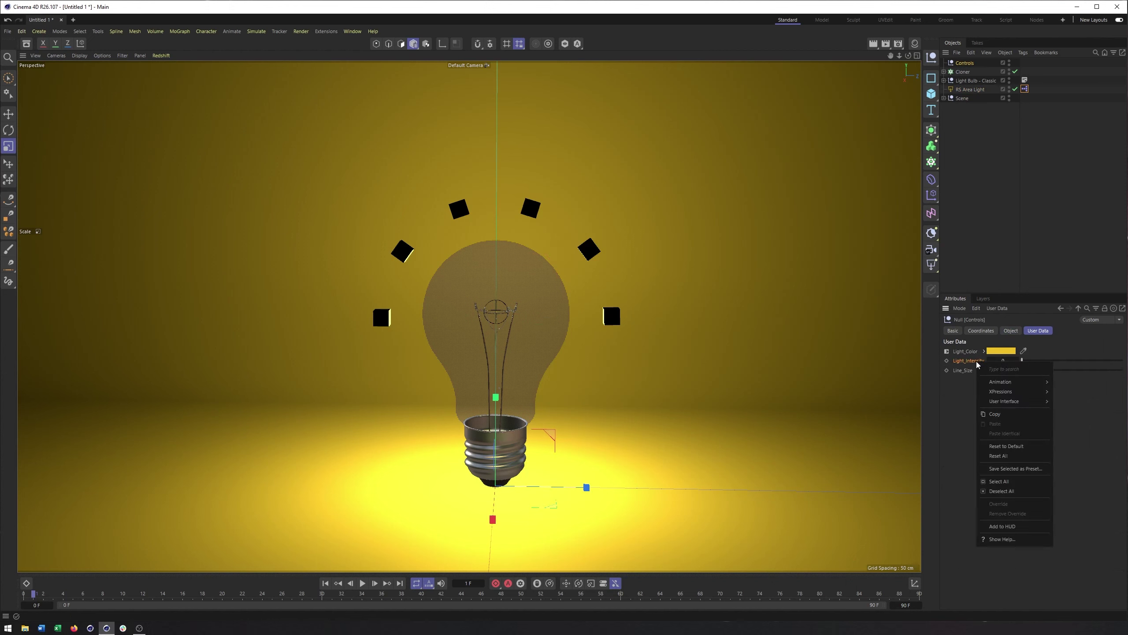
pyautogui.moveTo(995, 381)
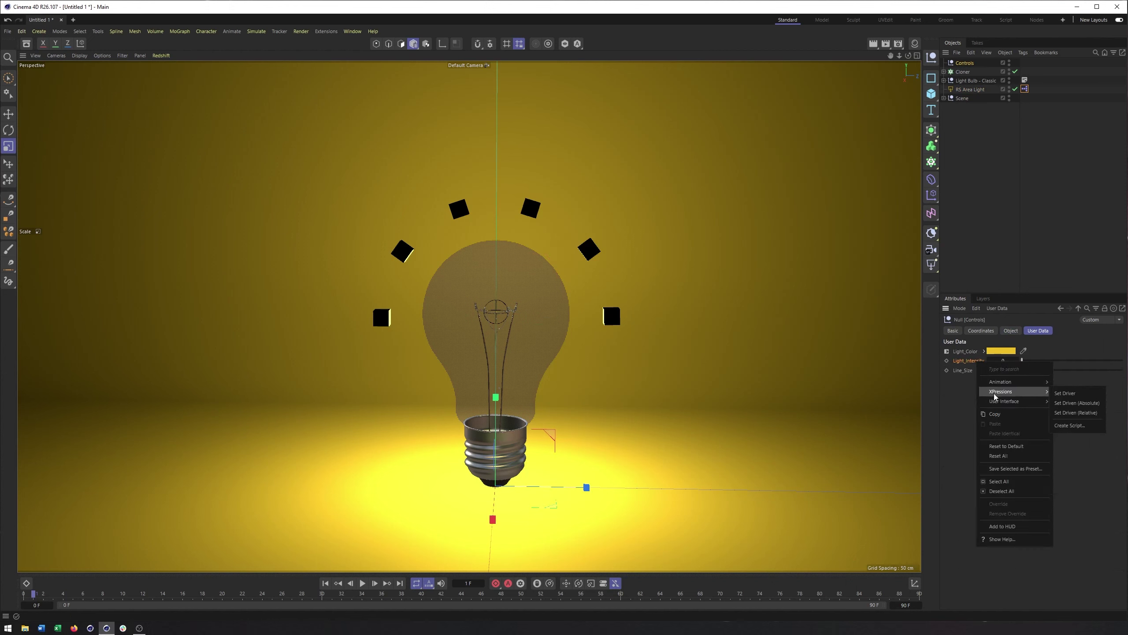
pyautogui.click(1071, 394)
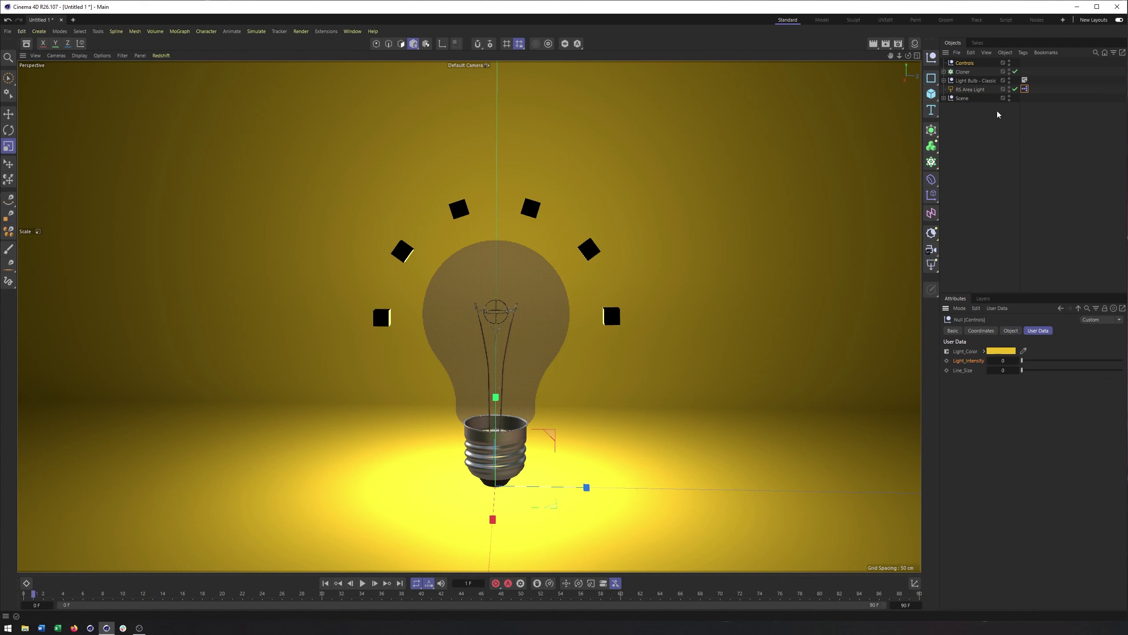
pyautogui.click(980, 88)
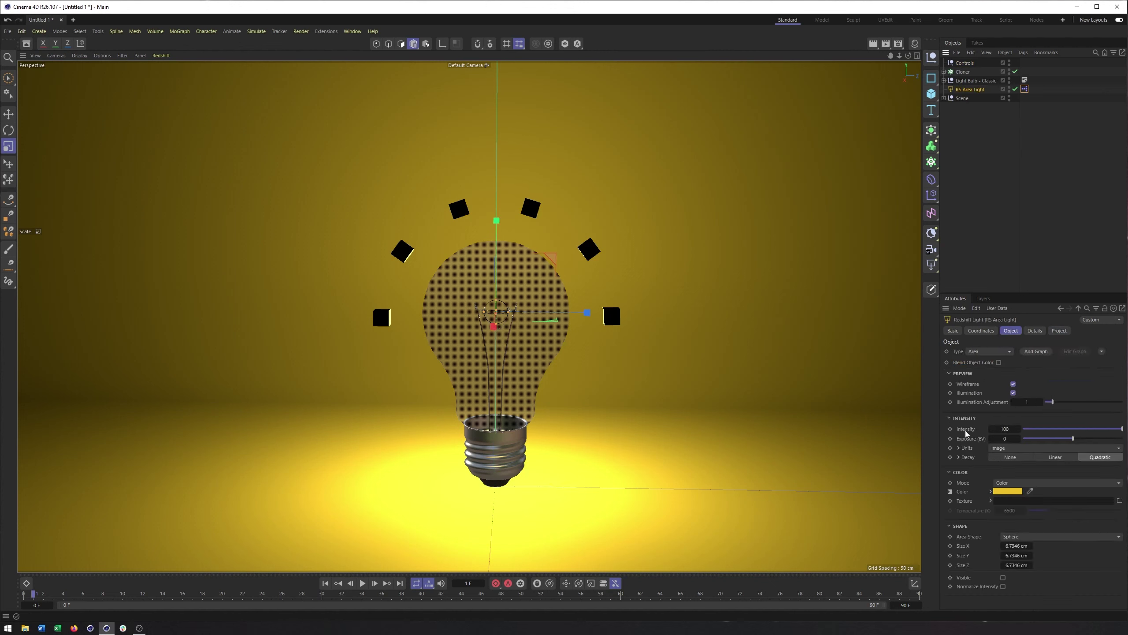
pyautogui.rightClick(967, 429)
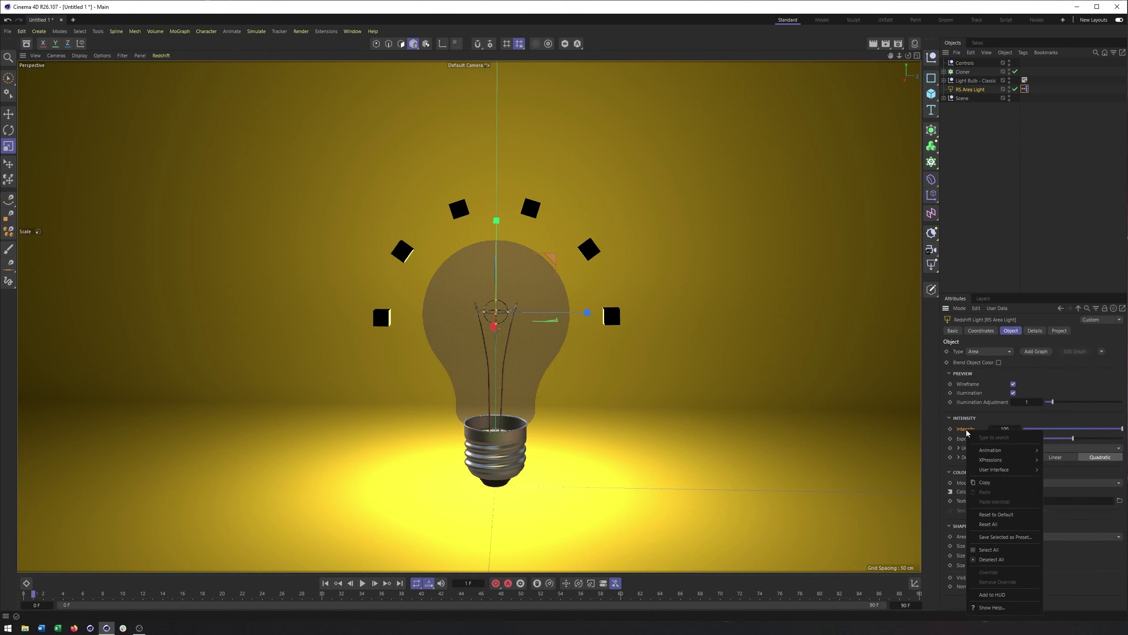
pyautogui.moveTo(1002, 461)
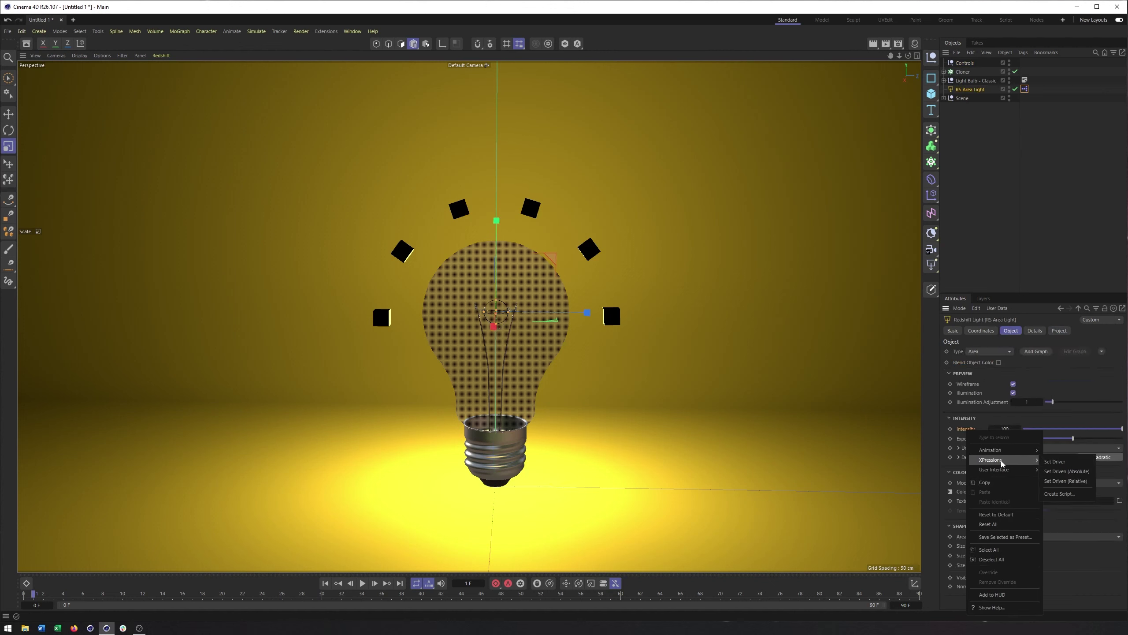
pyautogui.click(1080, 470)
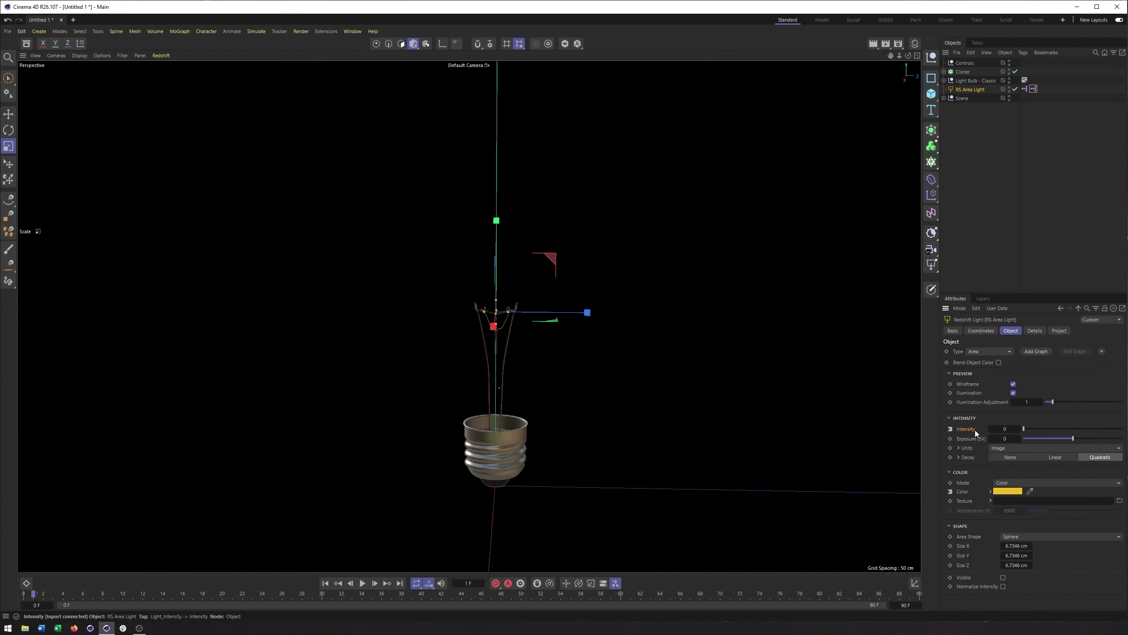
# Raise Light_Intensity to 100 and place the RS Area Light inside Scene.
pyautogui.click(960, 62)
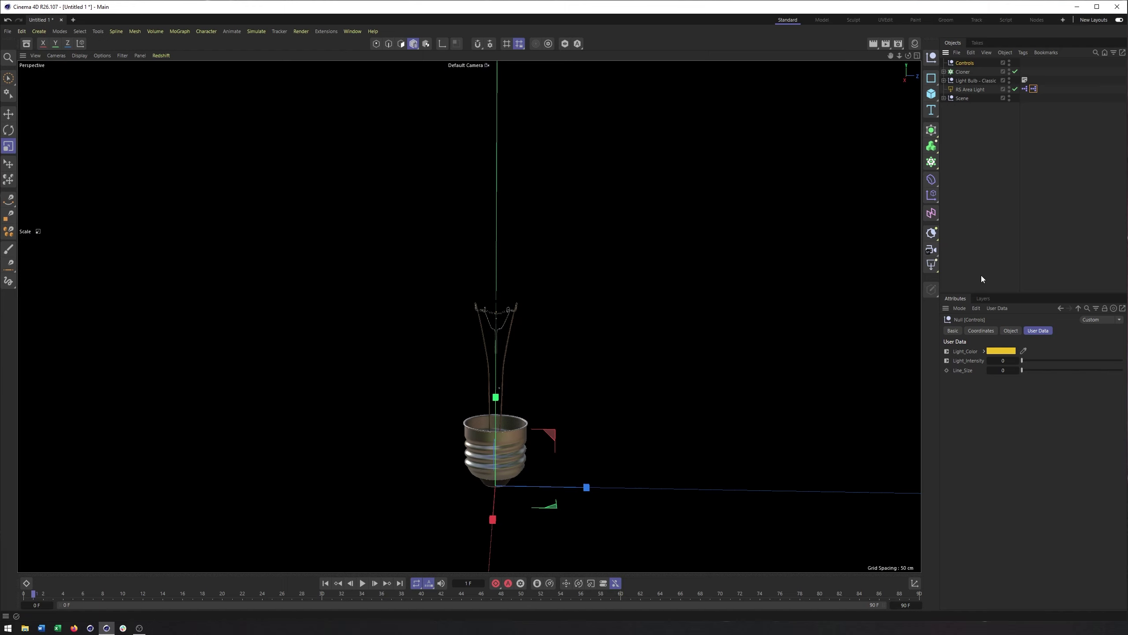
pyautogui.moveTo(1026, 360); pyautogui.dragTo(1127, 360)
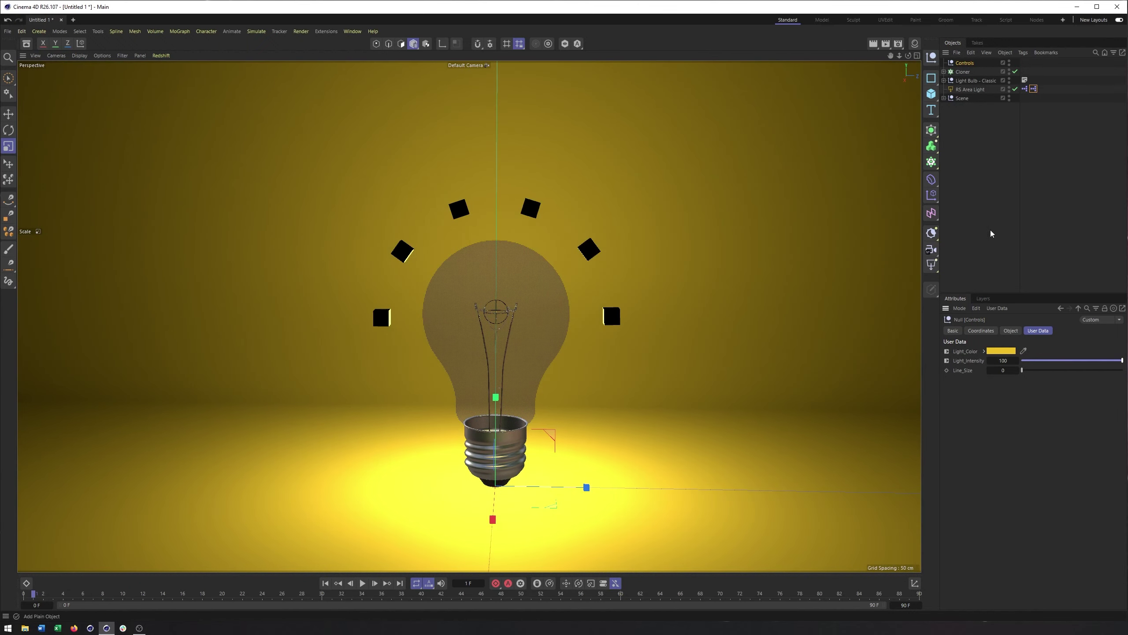
pyautogui.moveTo(963, 92); pyautogui.dragTo(958, 98)
pyautogui.click(945, 90)
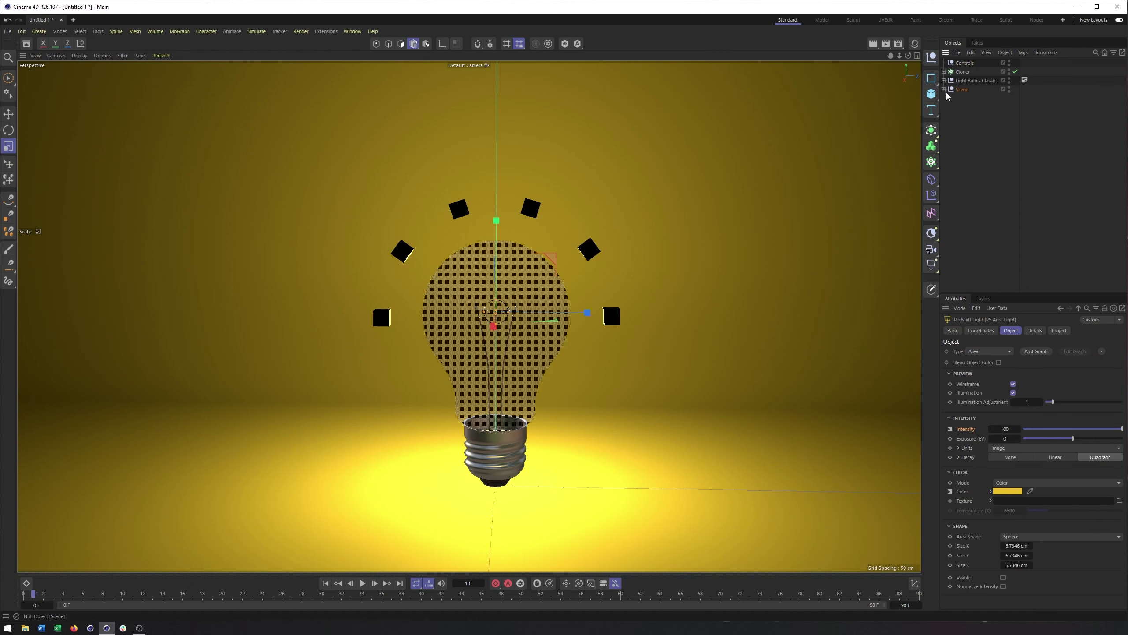
pyautogui.click(962, 63)
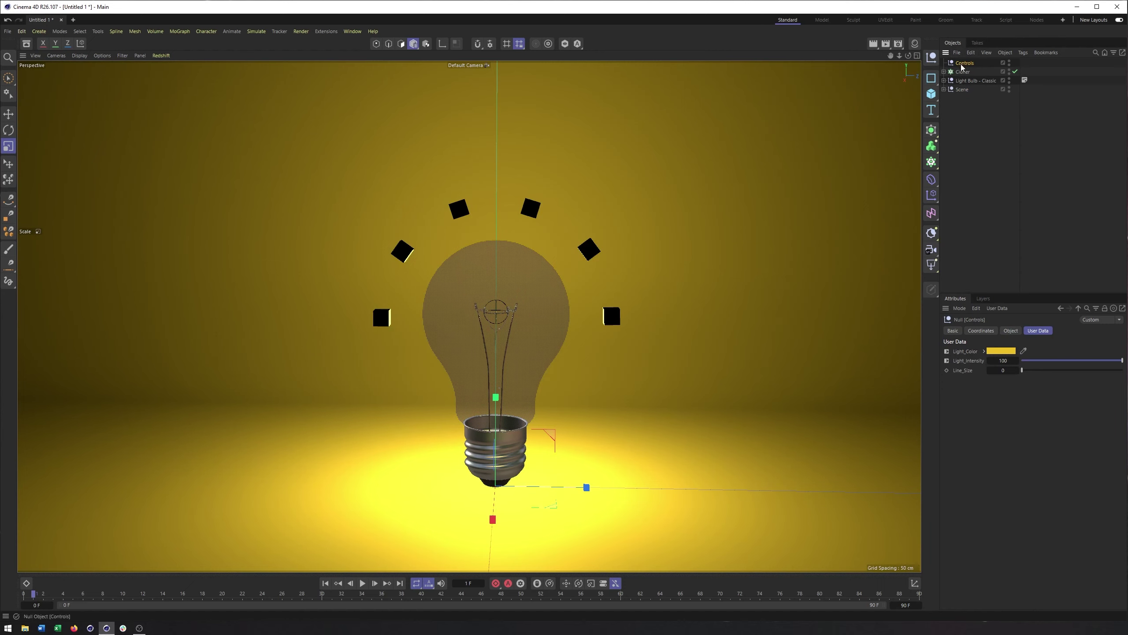
pyautogui.moveTo(1121, 360)
pyautogui.mouseDown()
pyautogui.moveTo(1022, 360)
pyautogui.moveTo(1123, 360)
pyautogui.mouseUp()
pyautogui.click(952, 330)
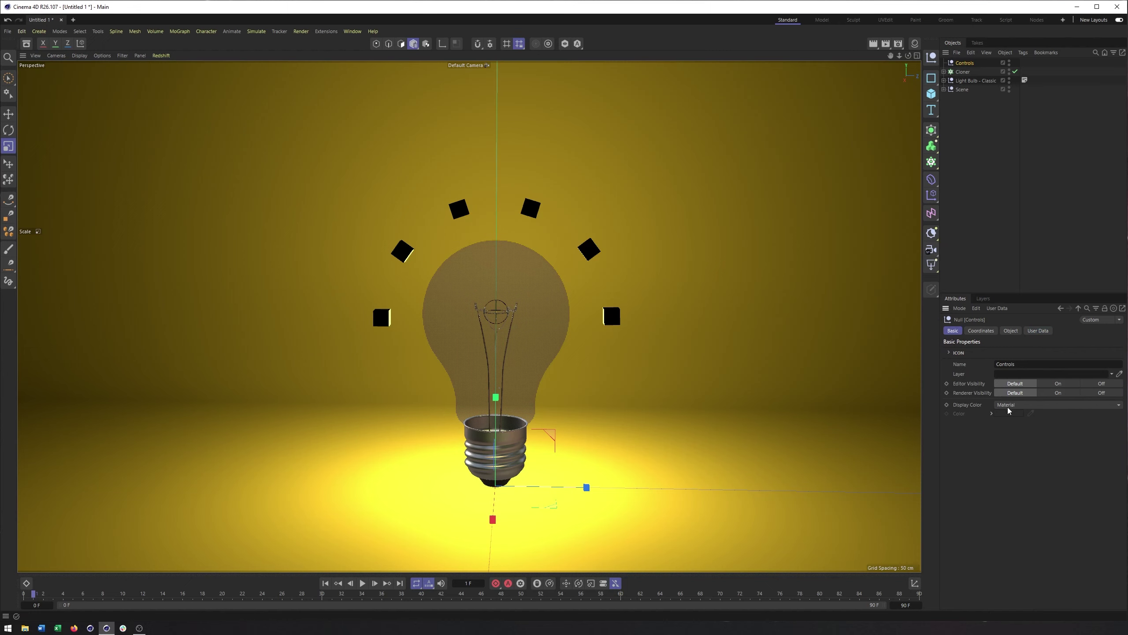
pyautogui.click(950, 354)
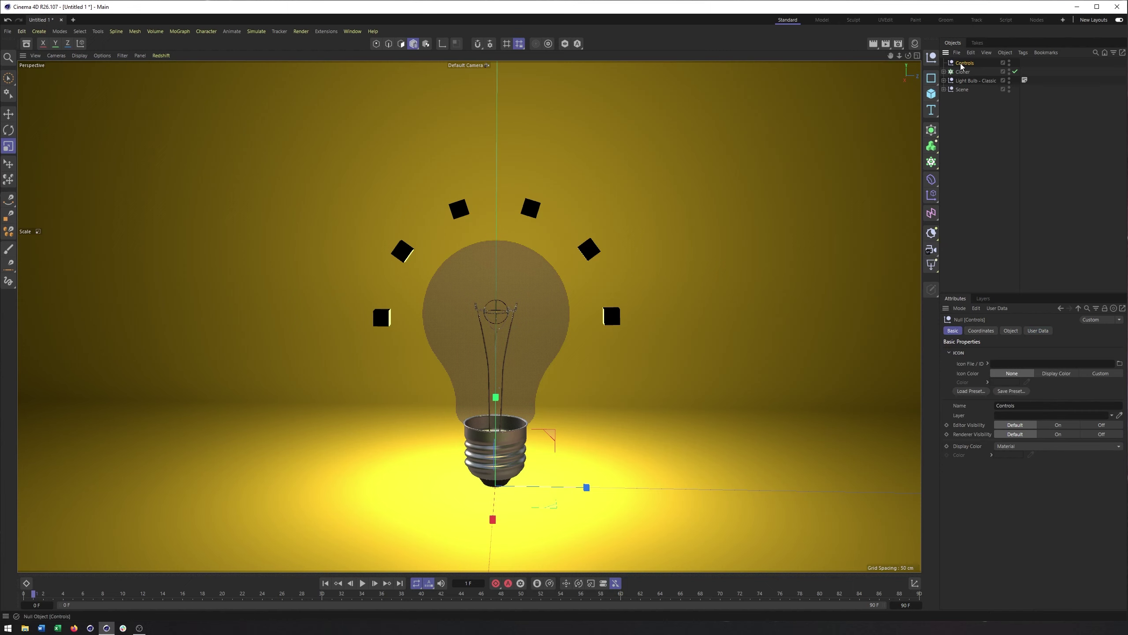
pyautogui.click(1042, 331)
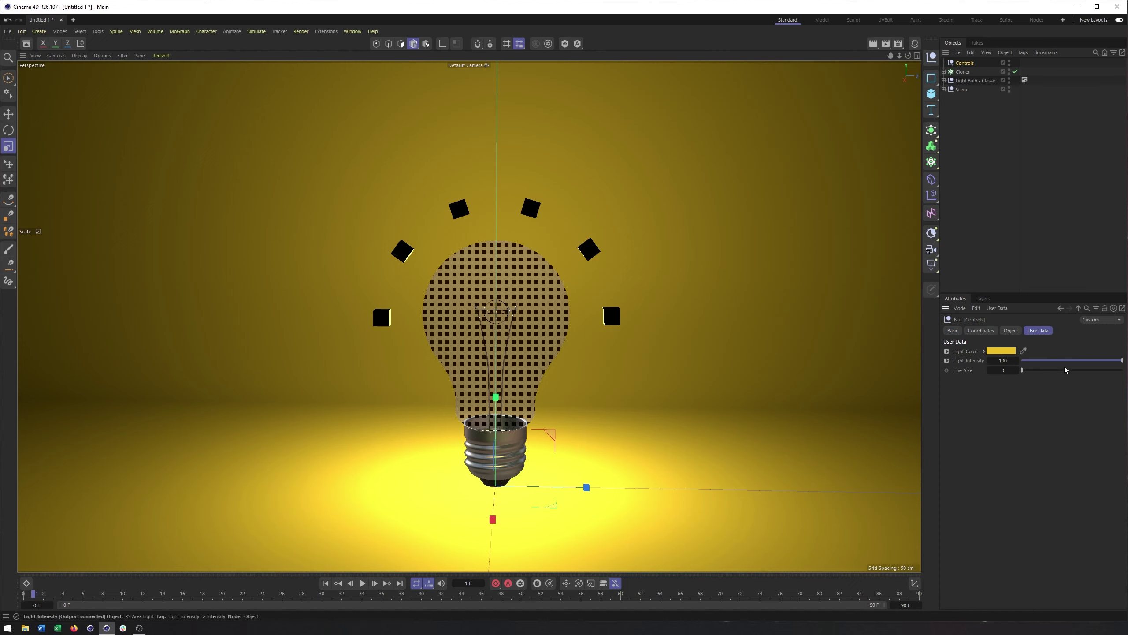
pyautogui.click(947, 360)
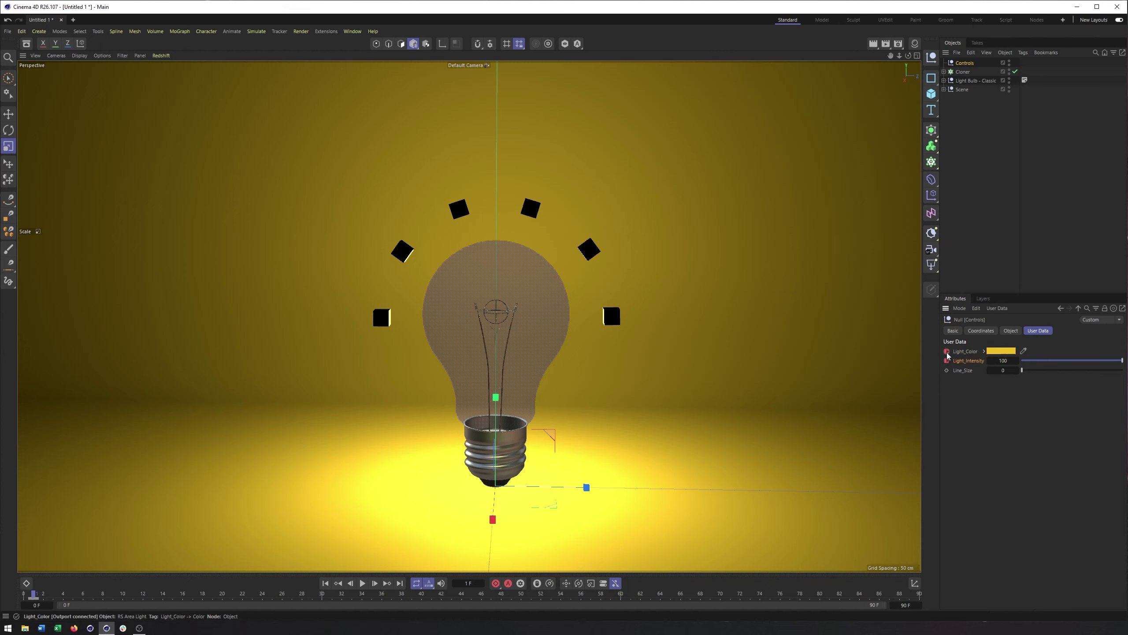
pyautogui.keyDown('shift'); pyautogui.click(948, 352); pyautogui.keyUp('shift')
pyautogui.click(967, 382)
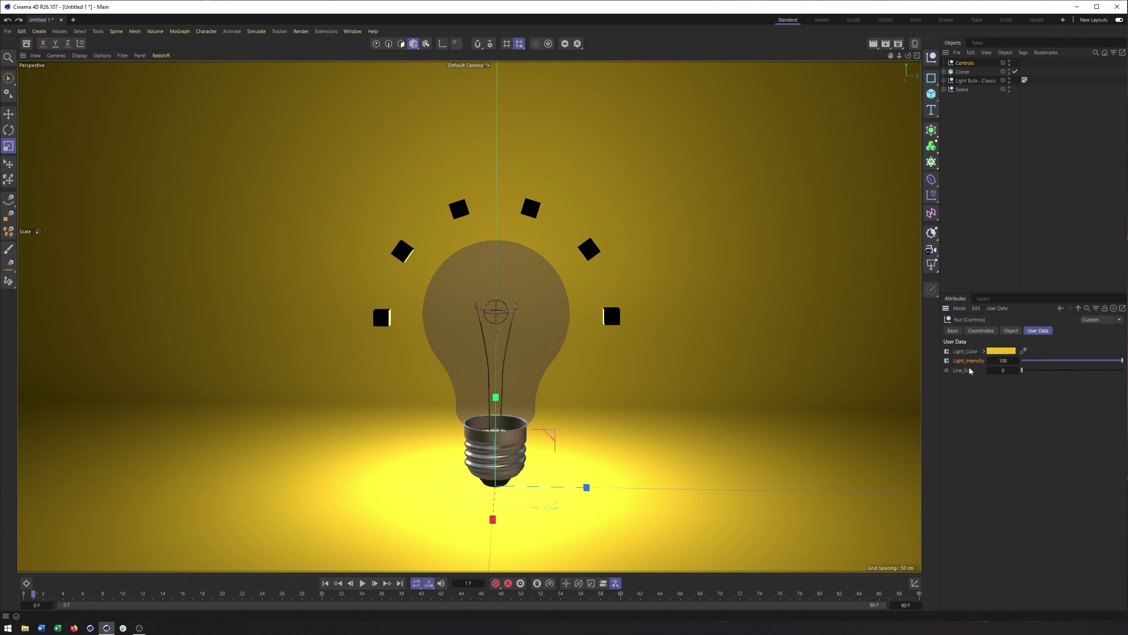
pyautogui.click(944, 72)
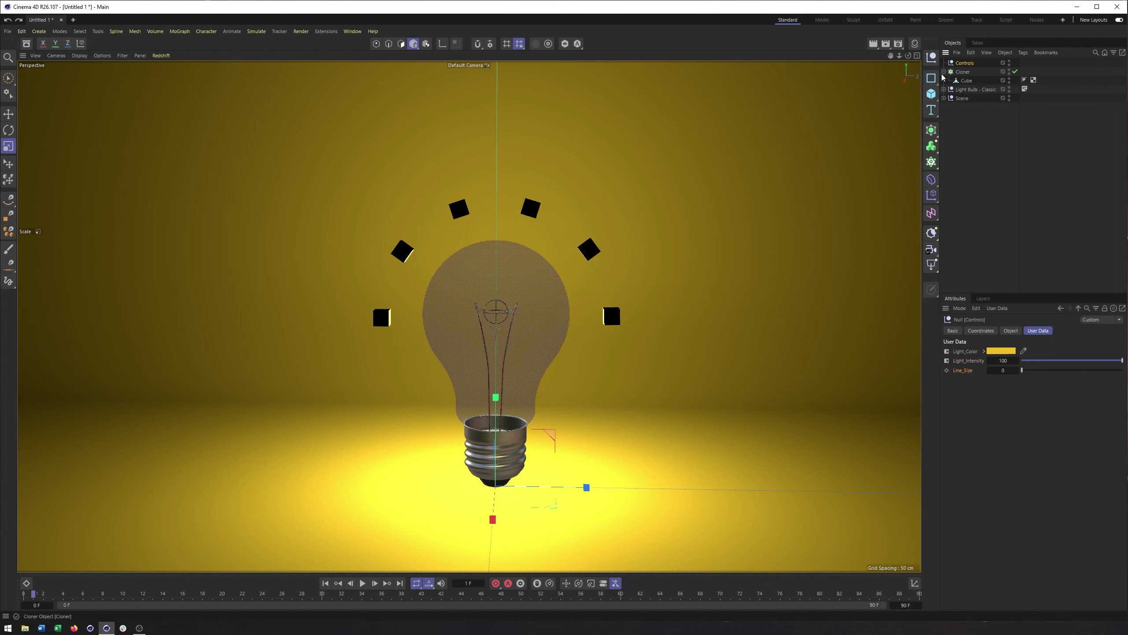
# Test stretching the Cloner's clones along Z, then undo back to scale 1.
pyautogui.click(966, 80)
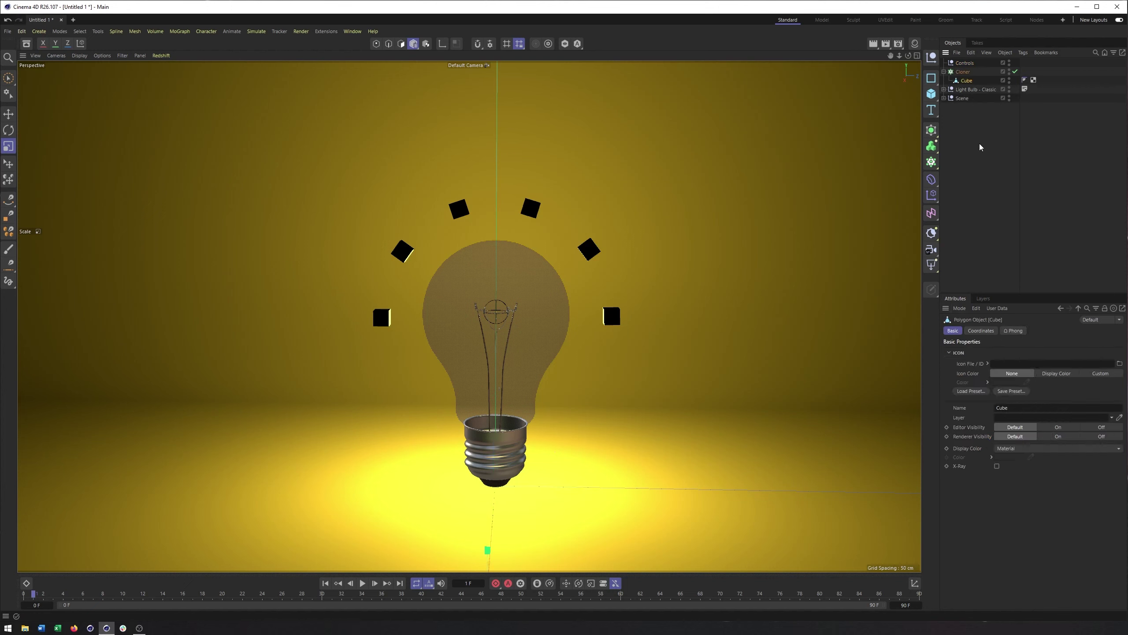
pyautogui.press('Up')
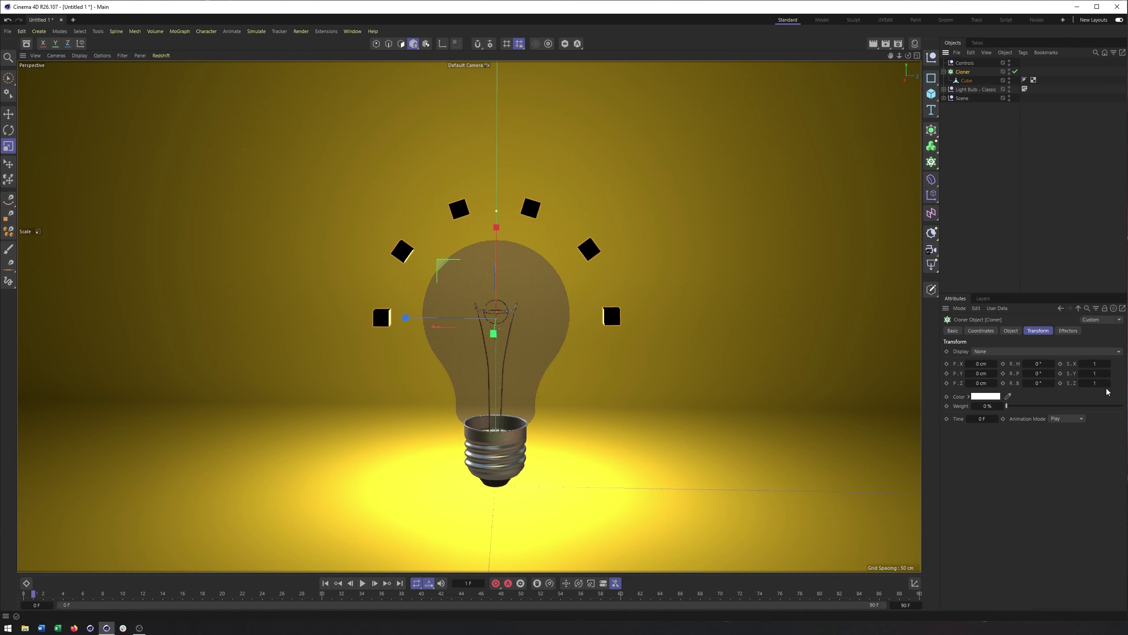
pyautogui.moveTo(1109, 385)
pyautogui.mouseDown()
pyautogui.moveTo(1124, 385)
pyautogui.moveTo(1107, 385)
pyautogui.moveTo(1124, 385)
pyautogui.moveTo(1109, 385)
pyautogui.moveTo(1124, 385)
pyautogui.moveTo(1113, 385)
pyautogui.moveTo(1114, 293)
pyautogui.mouseUp()
pyautogui.hotkey('ctrl', 'z')
# Set Line_Size as the XPresso driver and the Cloner's S.Z scale as driven.
pyautogui.click(966, 63)
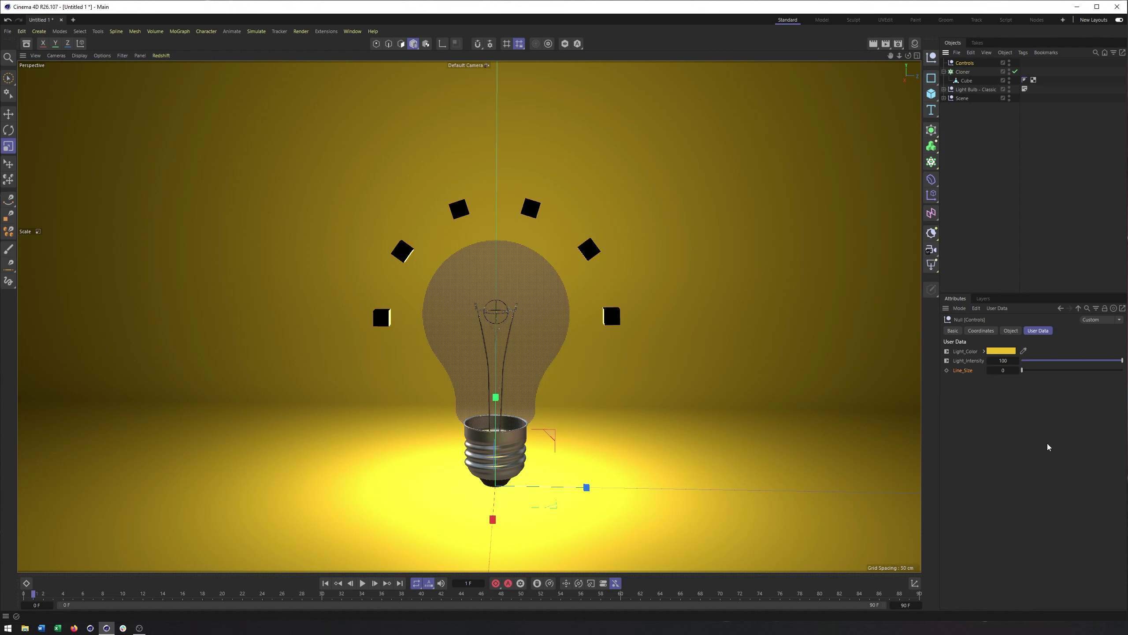
pyautogui.rightClick(962, 372)
pyautogui.moveTo(985, 395)
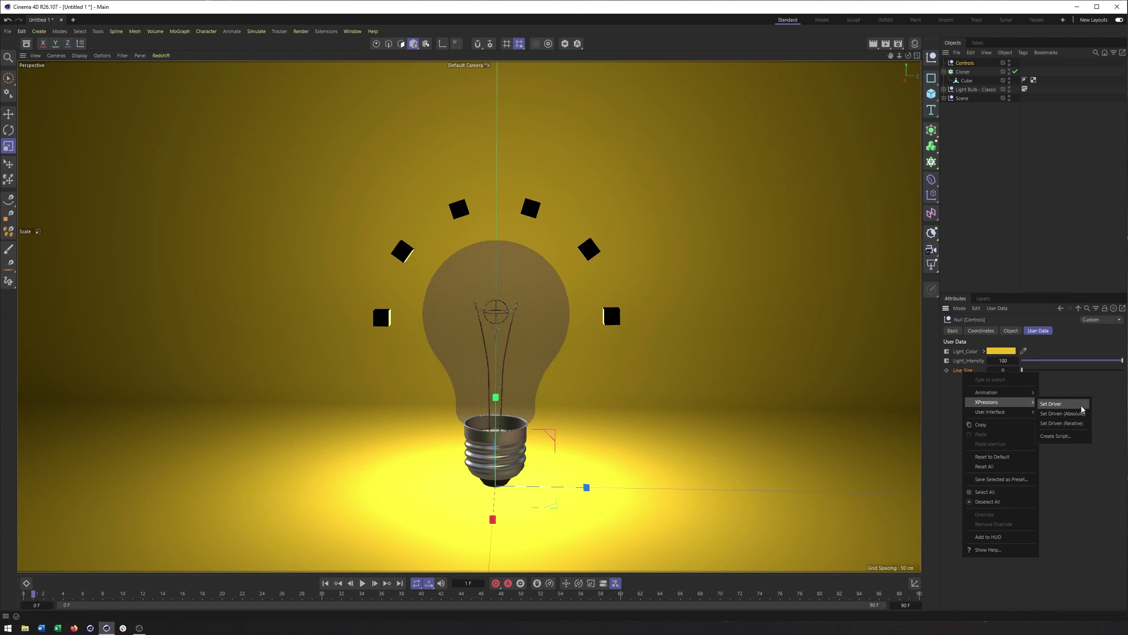
pyautogui.click(1051, 404)
pyautogui.click(962, 72)
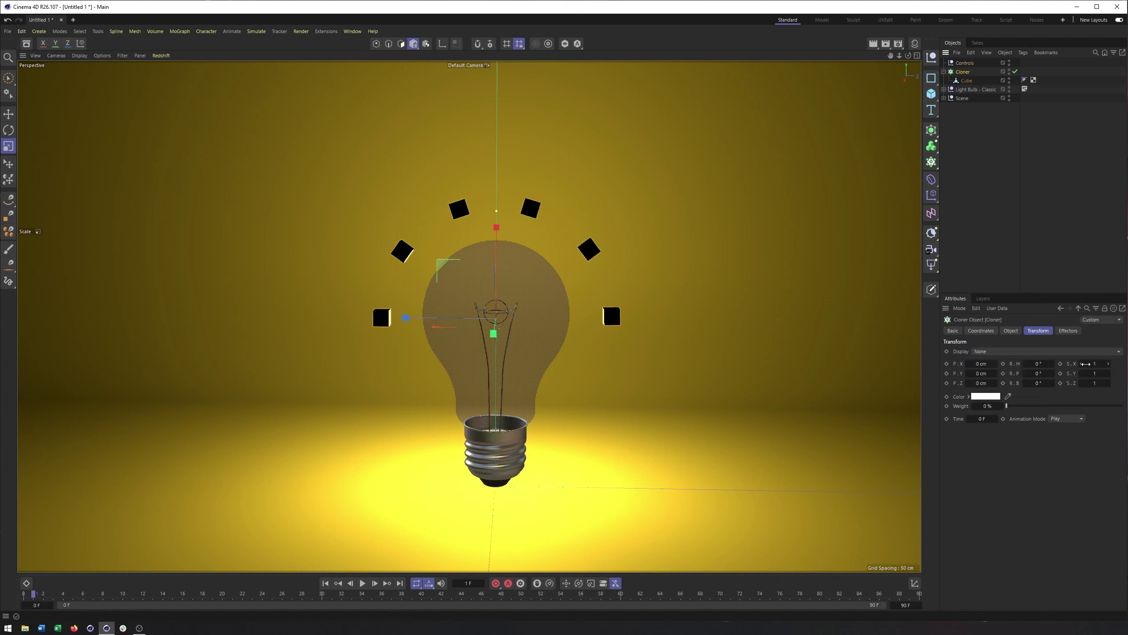
pyautogui.rightClick(1075, 384)
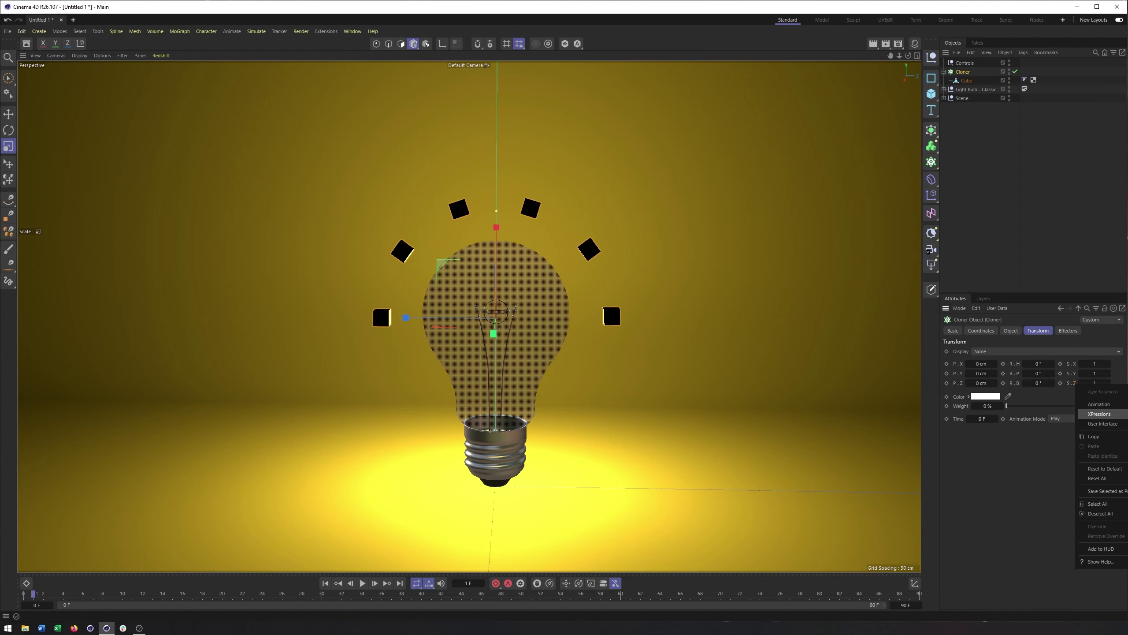
pyautogui.click(1099, 414)
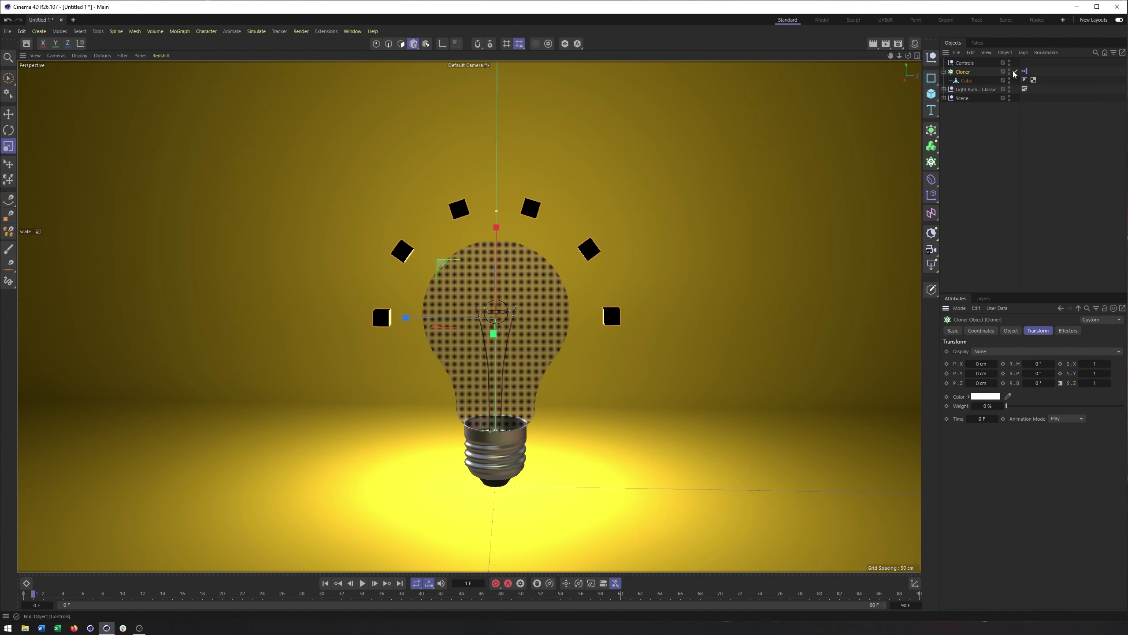
# Expand Scene and open the Cloner's new Line_Size -> S.Z XPresso tag.
pyautogui.click(944, 98)
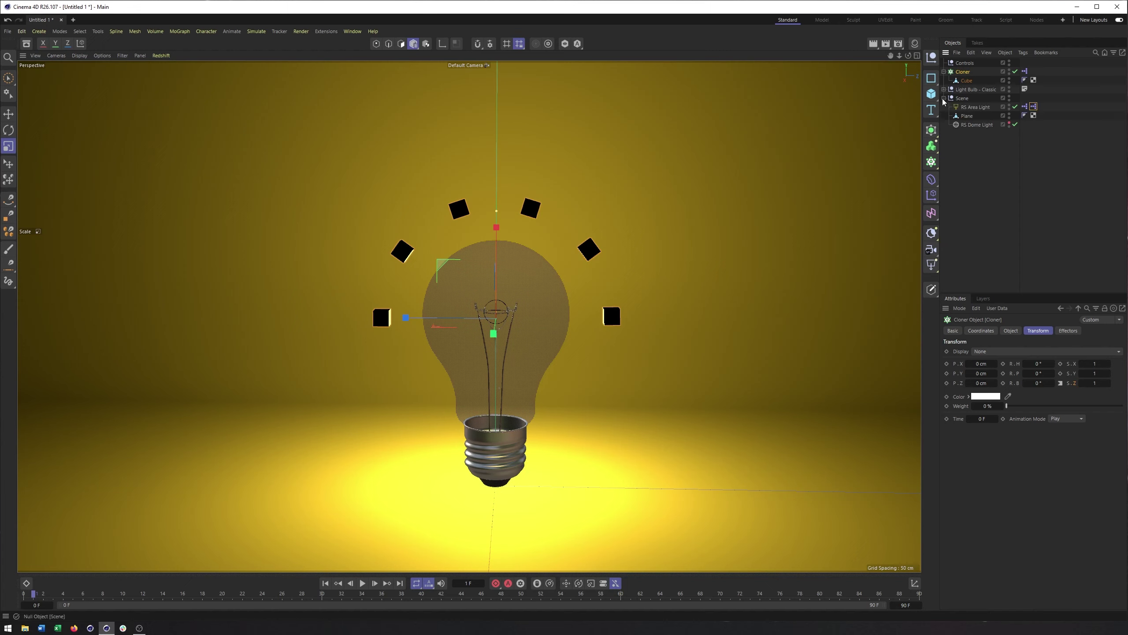
pyautogui.click(1026, 71)
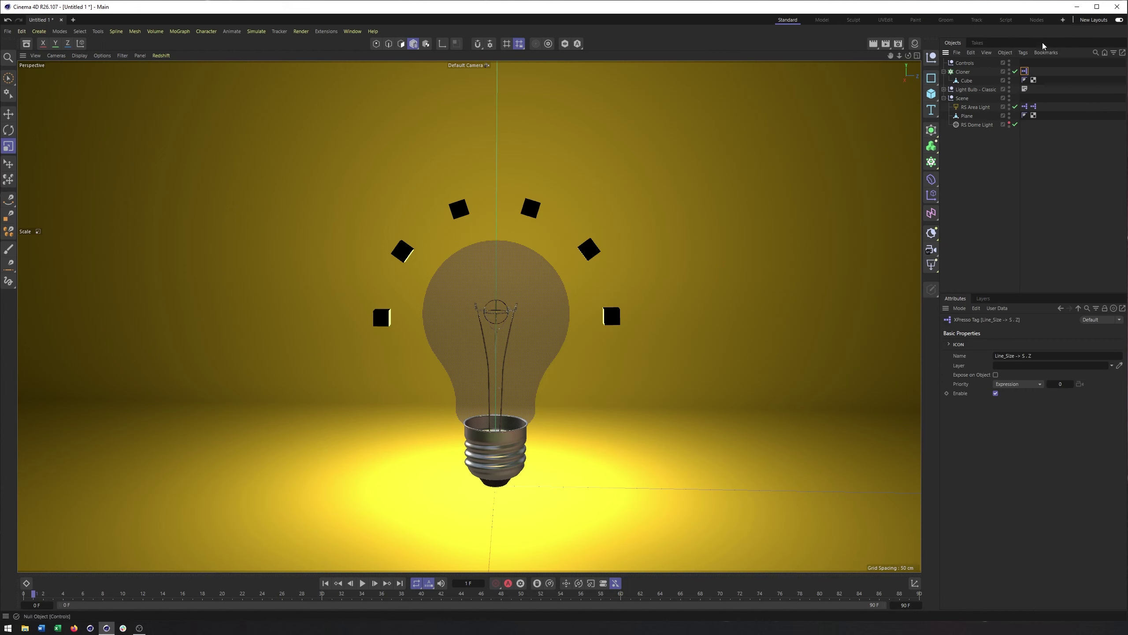
pyautogui.doubleClick(1025, 71)
# Move and enlarge the XPresso Editor window clear of the bulb, then select the Controls node.
pyautogui.moveTo(1051, 67); pyautogui.dragTo(370, 119)
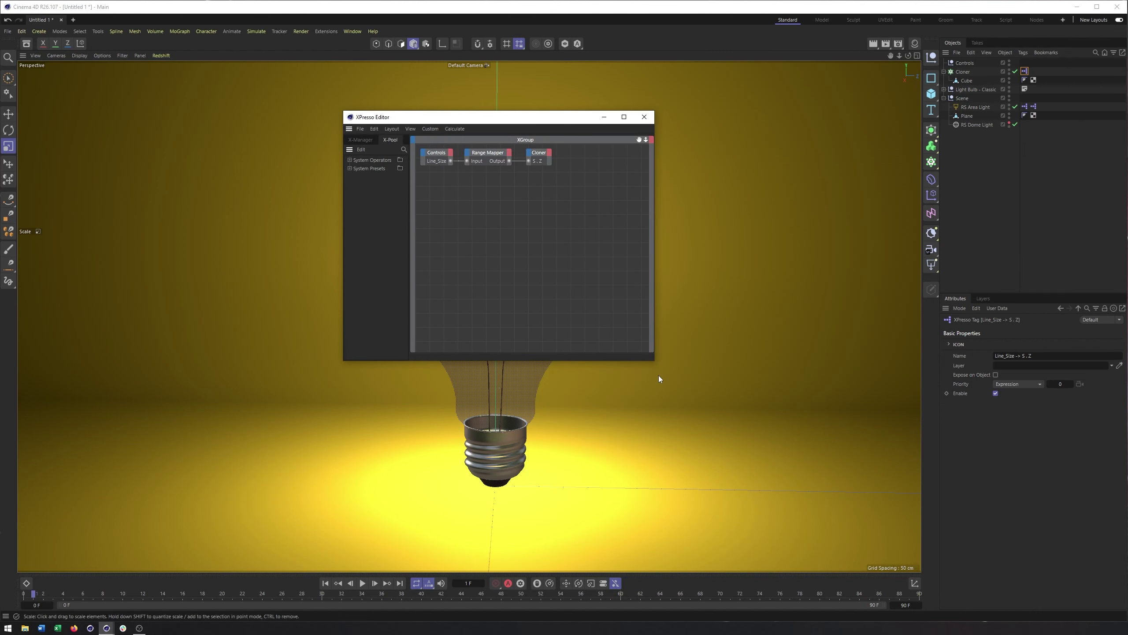
pyautogui.moveTo(654, 360); pyautogui.dragTo(717, 398)
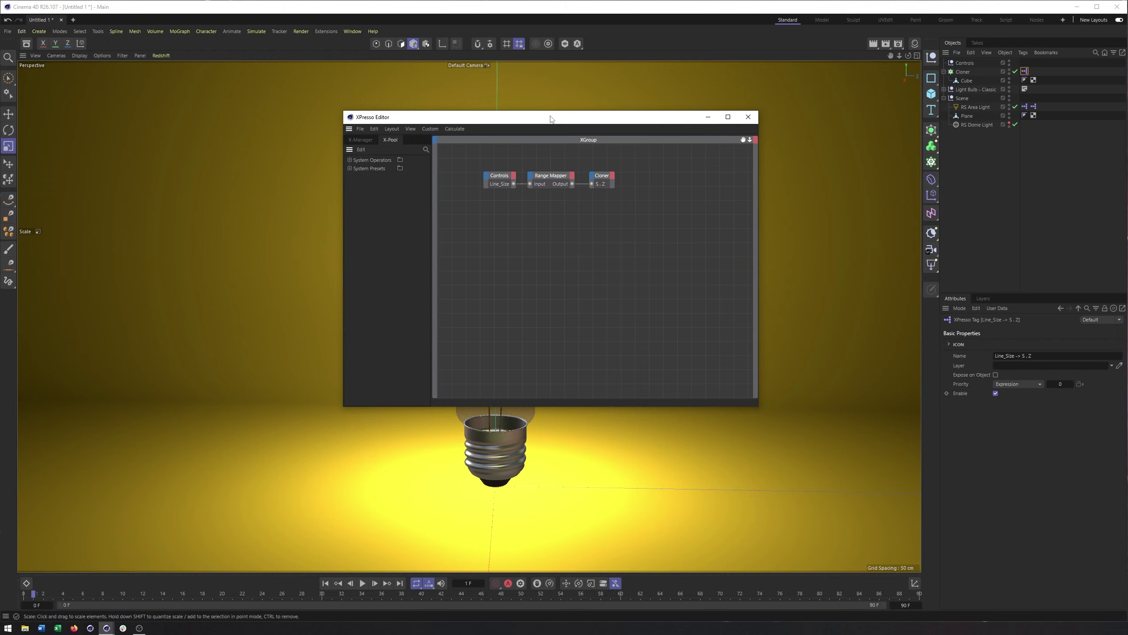
pyautogui.moveTo(552, 120); pyautogui.dragTo(823, 95)
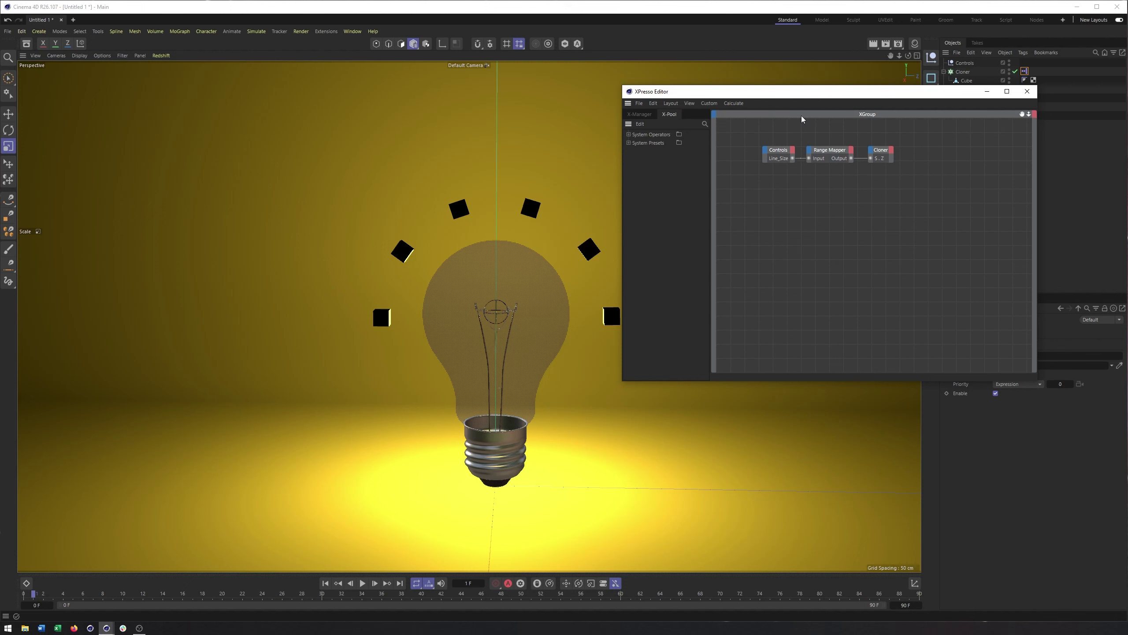
pyautogui.moveTo(809, 94); pyautogui.dragTo(696, 43)
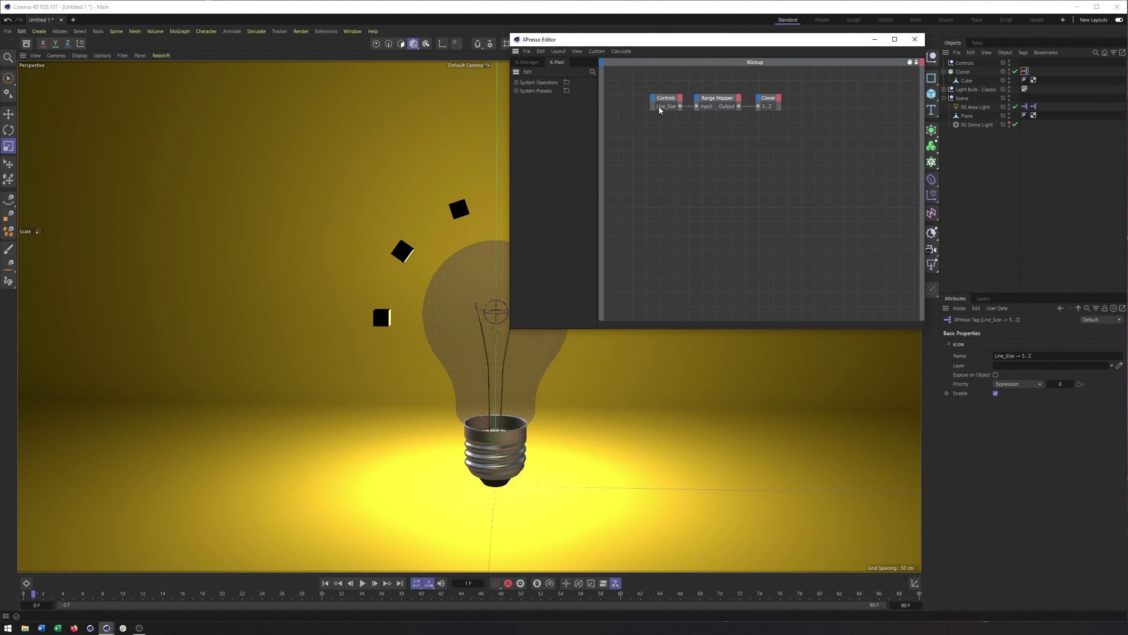
pyautogui.moveTo(748, 42); pyautogui.dragTo(743, 43)
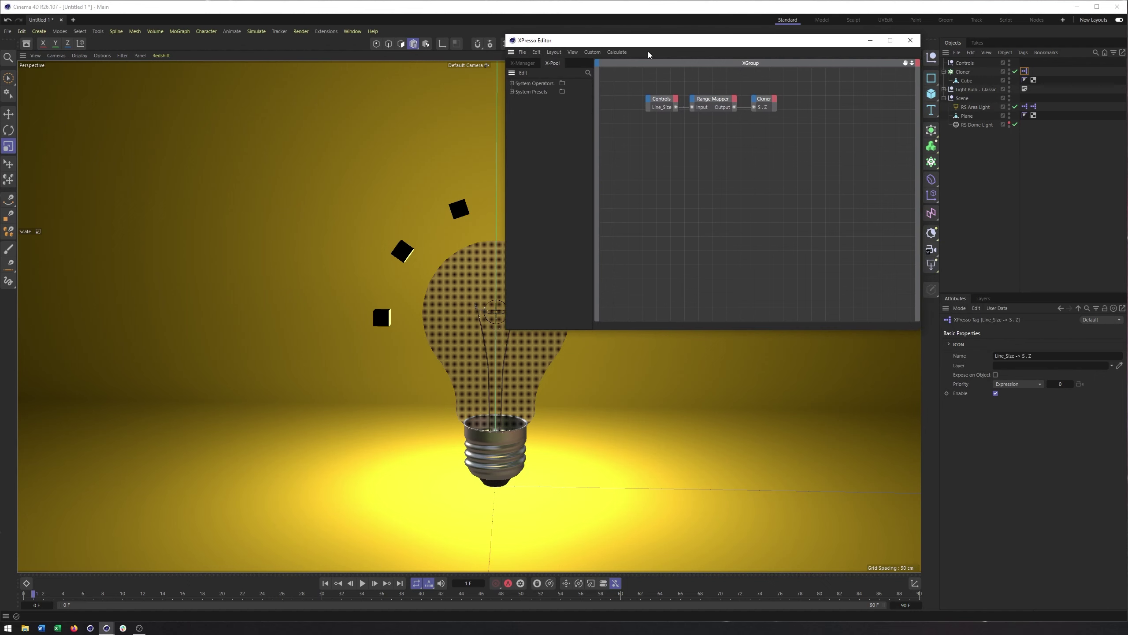
pyautogui.moveTo(739, 42); pyautogui.dragTo(777, 37)
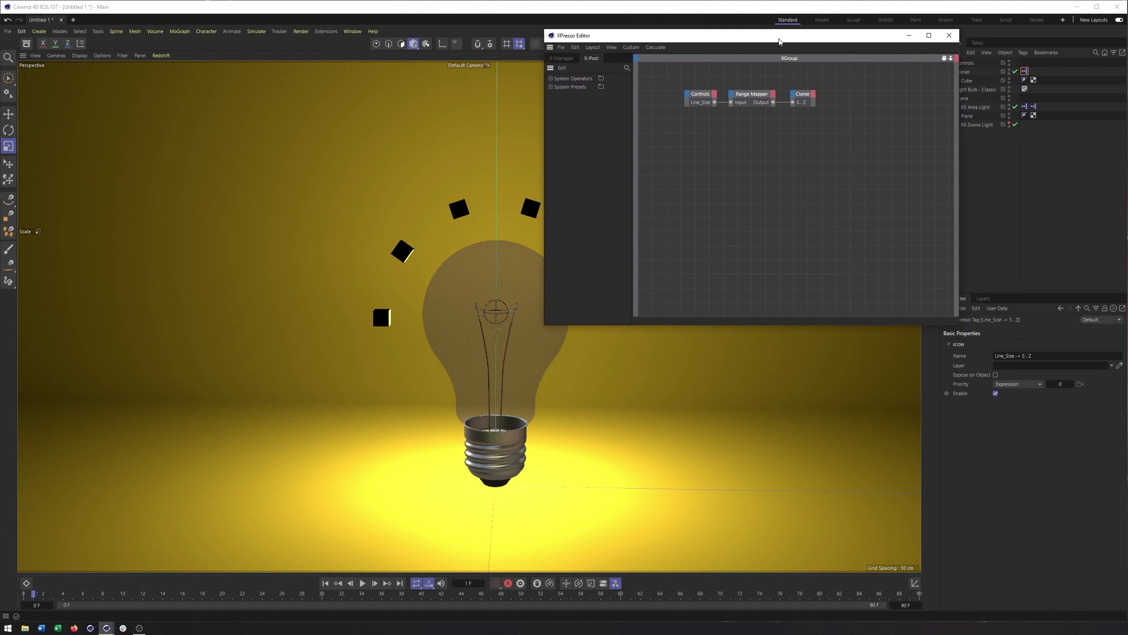
pyautogui.click(696, 97)
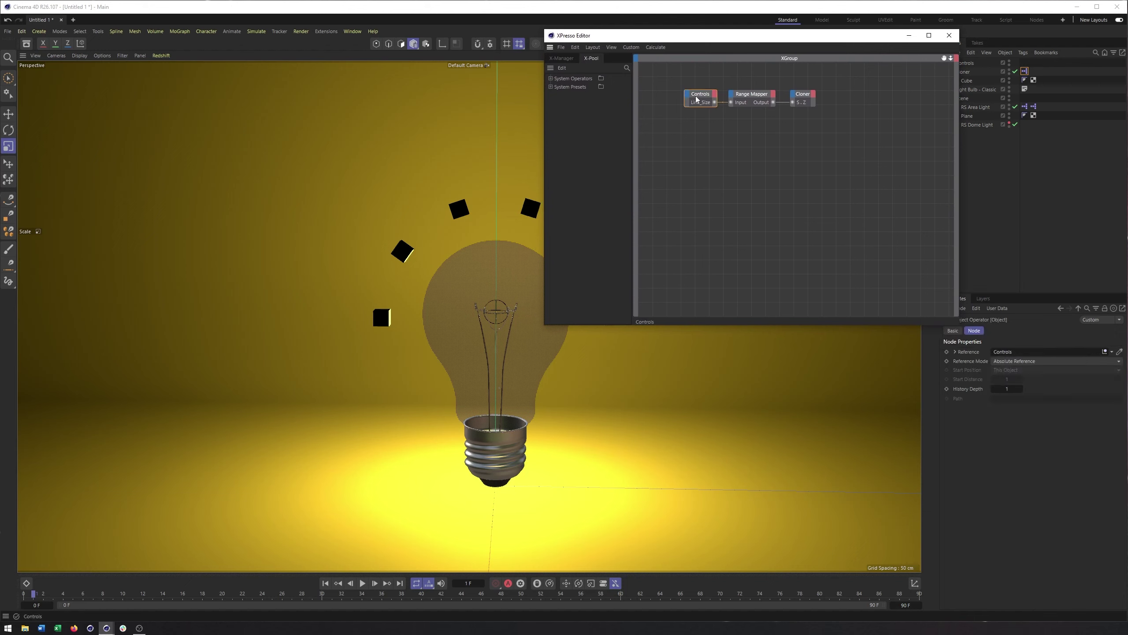
# Shift the Controls and Range Mapper nodes slightly to tidy the graph.
pyautogui.moveTo(696, 99); pyautogui.dragTo(683, 100)
pyautogui.moveTo(719, 38); pyautogui.dragTo(691, 28)
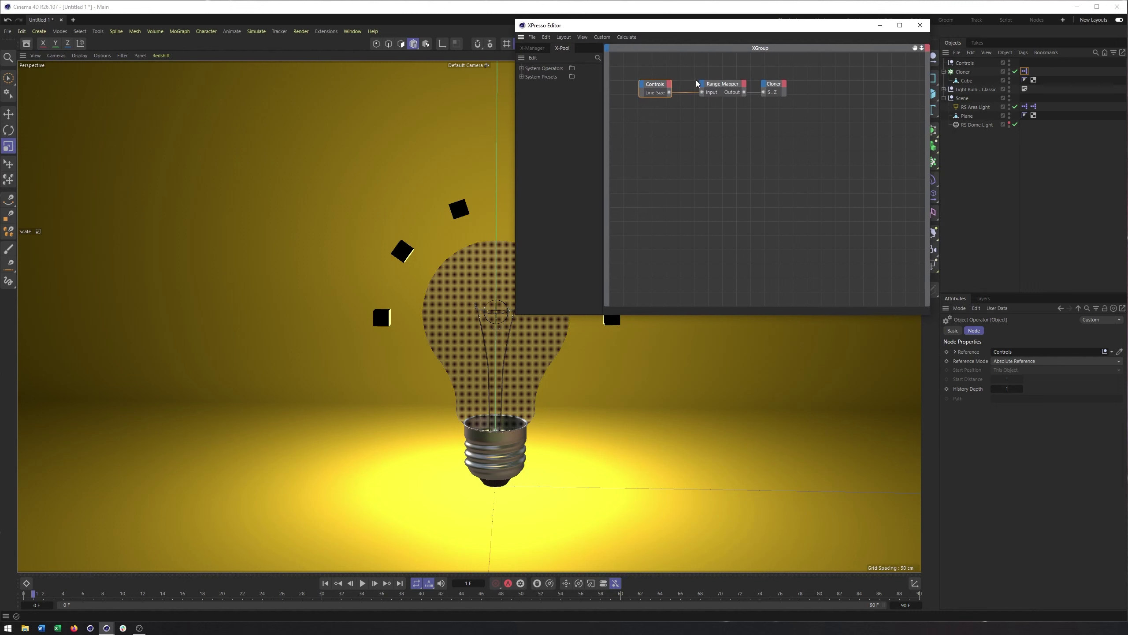
pyautogui.click(723, 89)
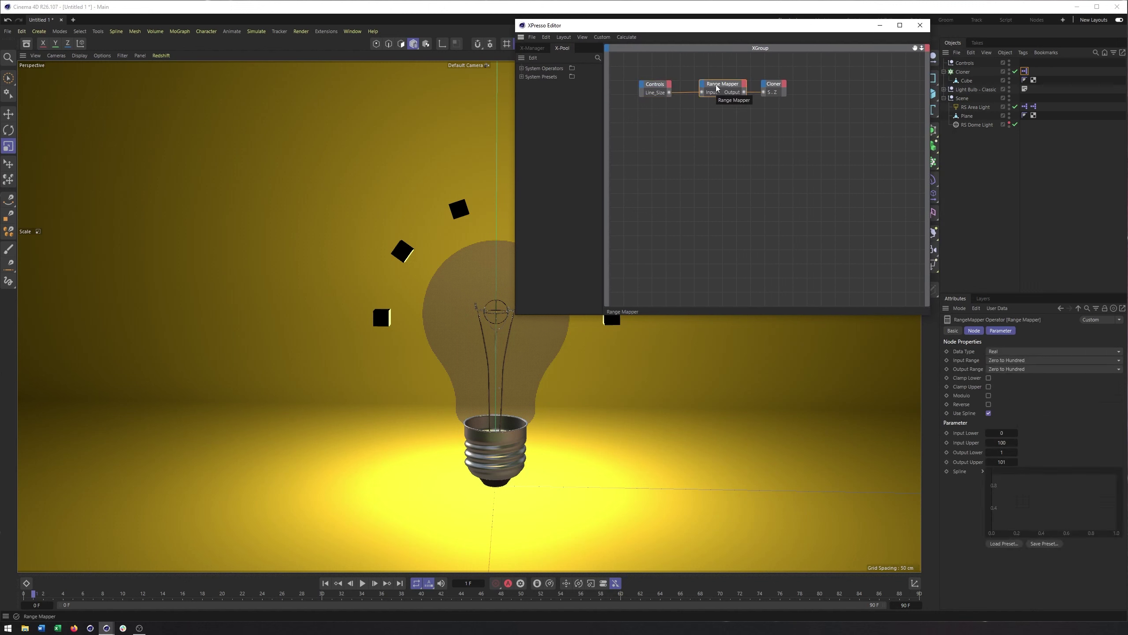
pyautogui.moveTo(723, 89); pyautogui.dragTo(778, 86)
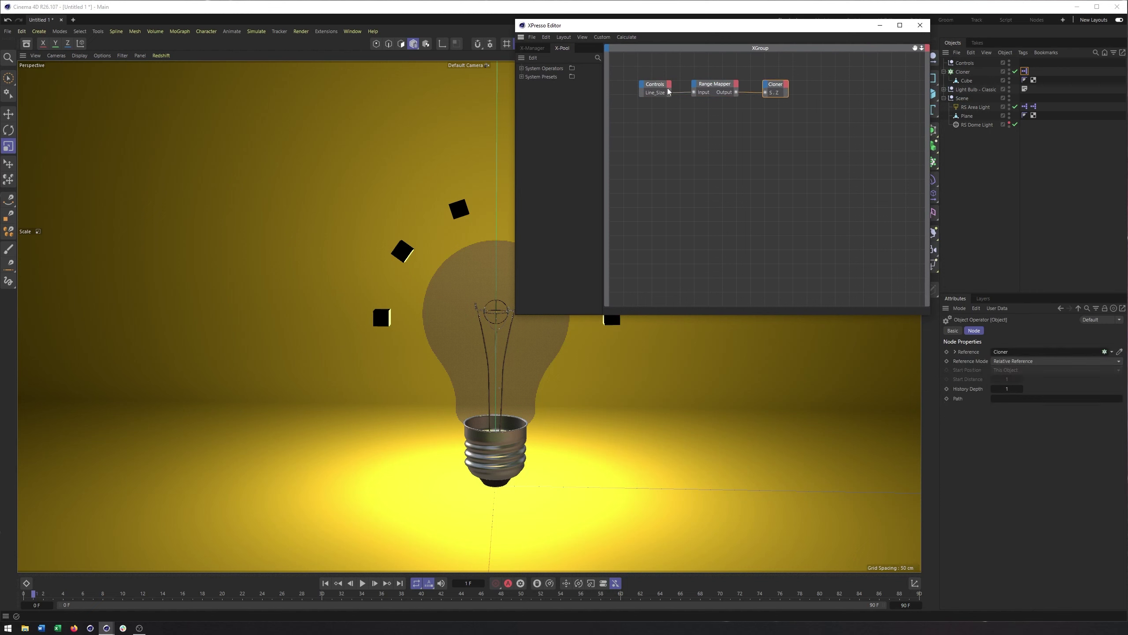
# Open and close the Controls node's port list, then select the Range Mapper to view its ranges.
pyautogui.click(639, 84)
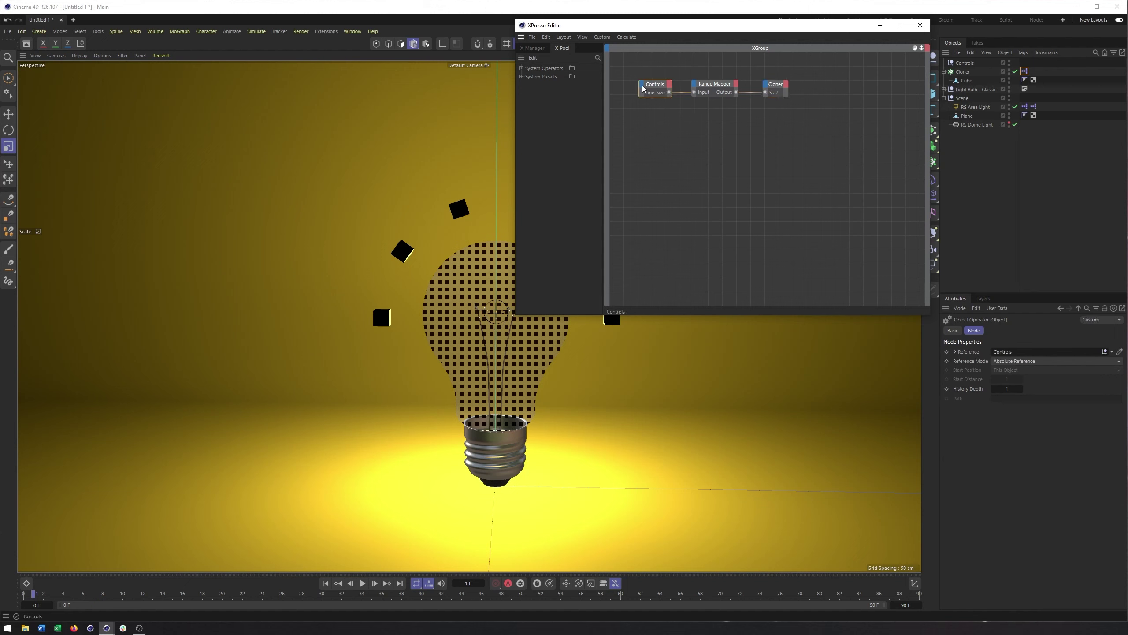
pyautogui.click(642, 86)
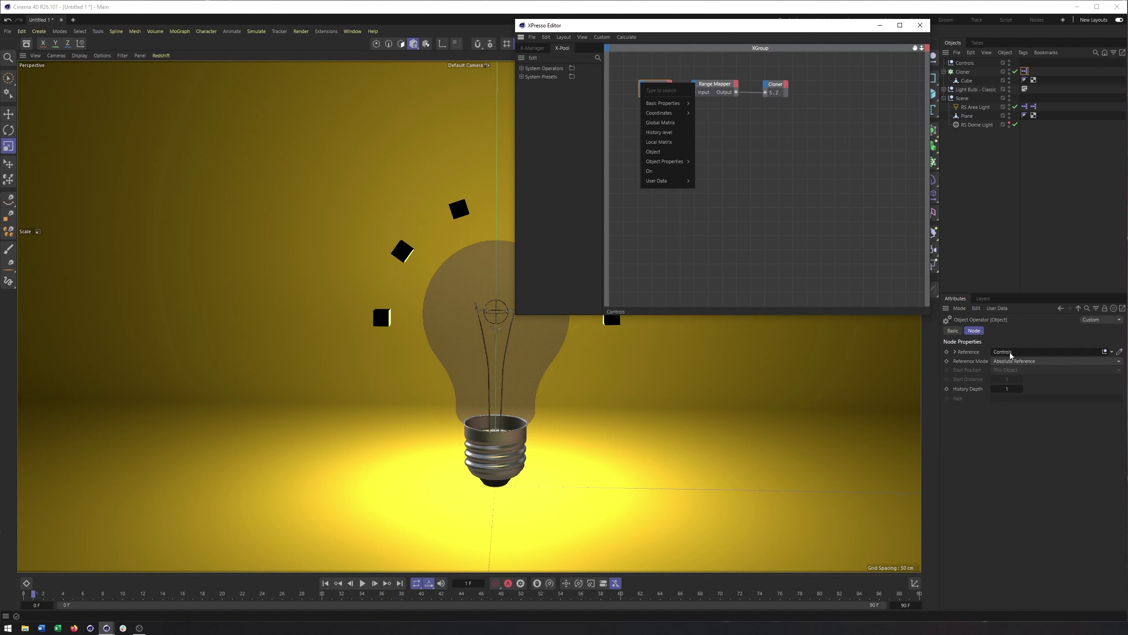
pyautogui.click(654, 64)
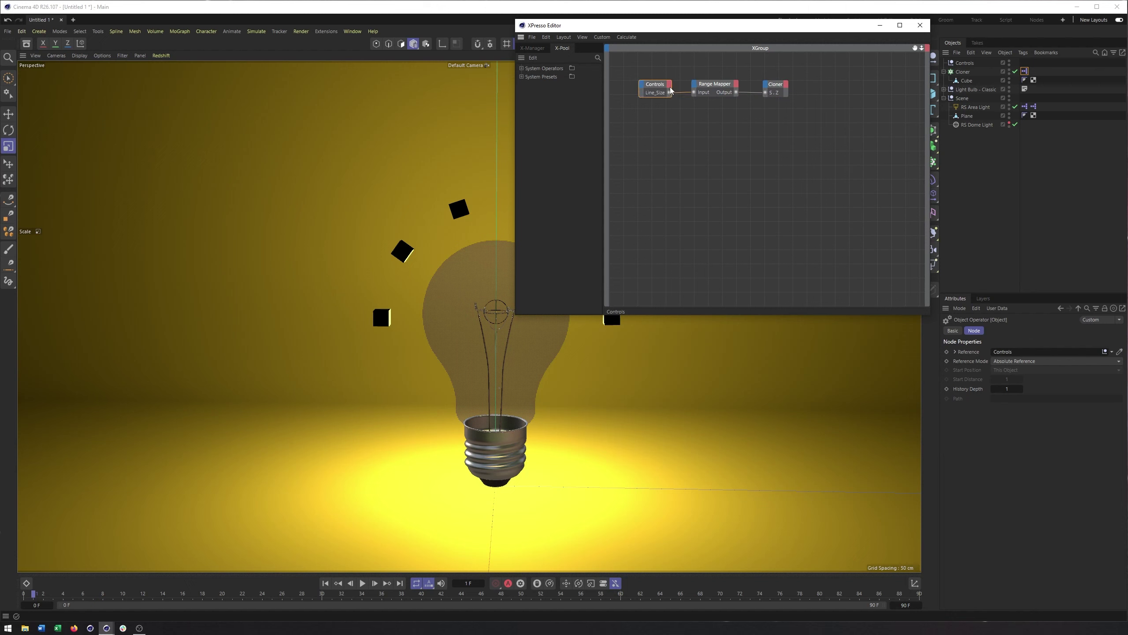
pyautogui.click(669, 85)
pyautogui.click(715, 86)
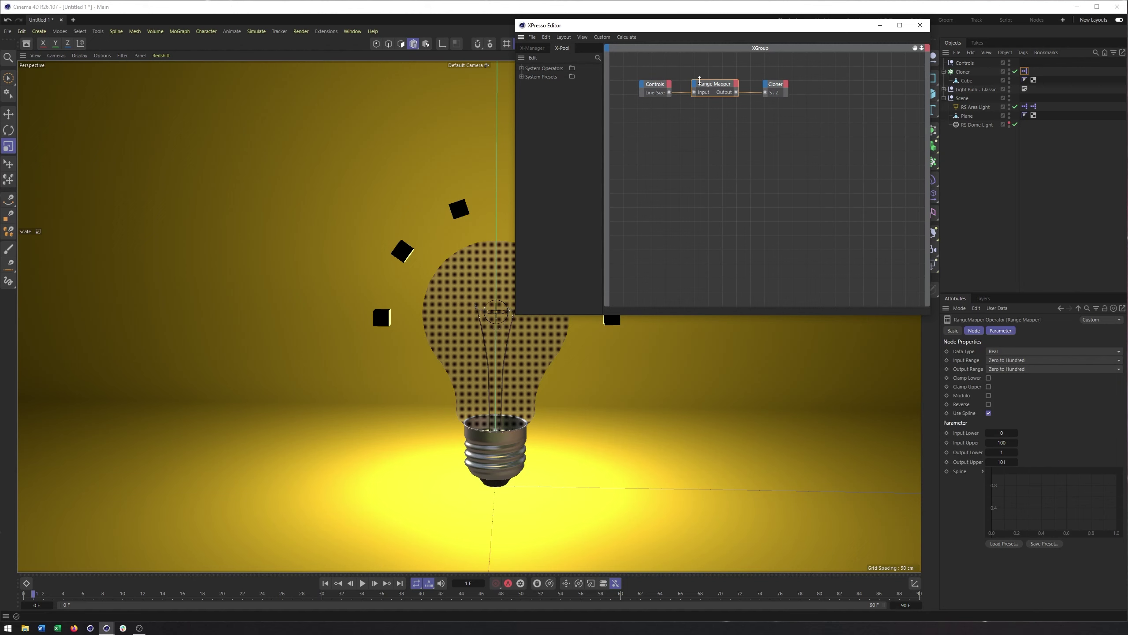
# Move the Range Mapper below, wire Line_Size straight into the Cloner's S.Z, and test Line_Size at 1.
pyautogui.moveTo(740, 31); pyautogui.dragTo(741, 27)
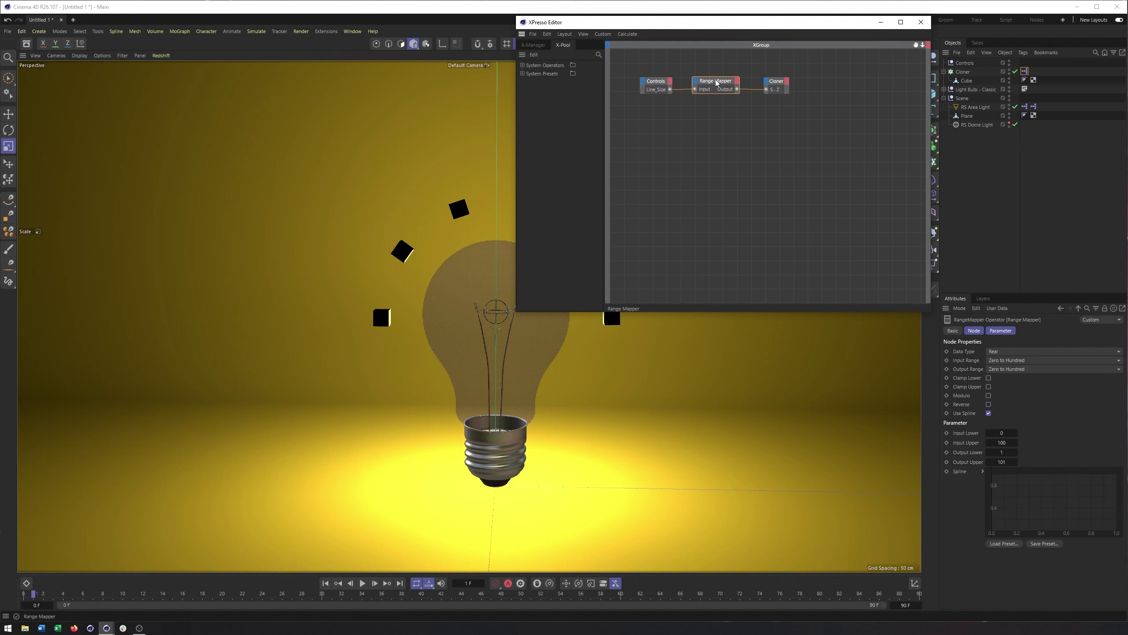
pyautogui.moveTo(714, 83); pyautogui.dragTo(718, 119)
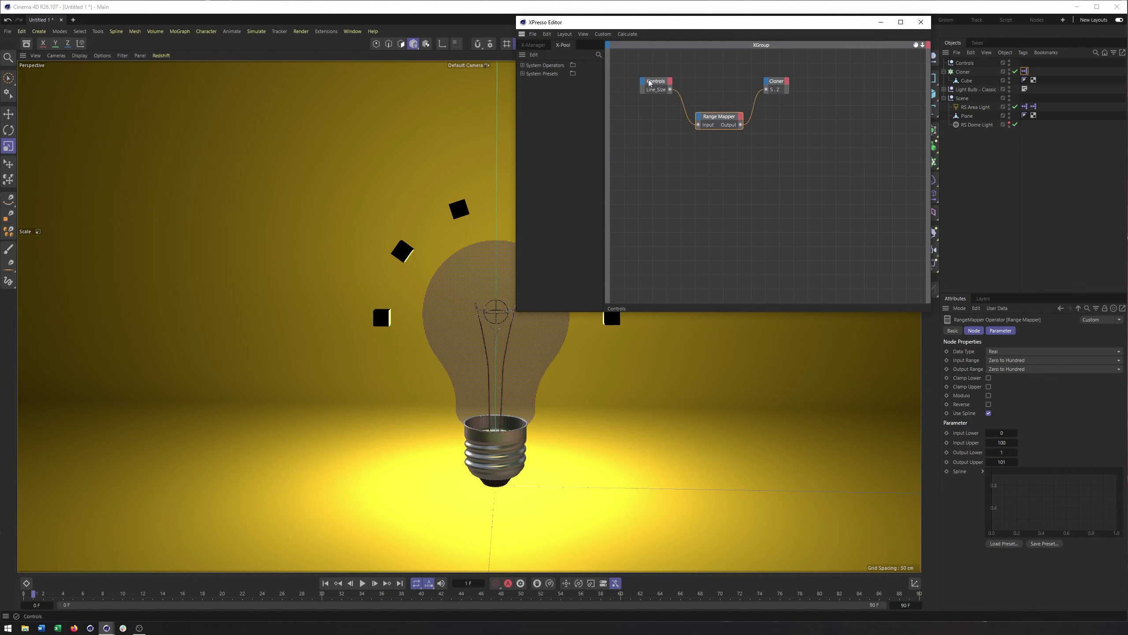
pyautogui.moveTo(663, 89); pyautogui.dragTo(653, 89)
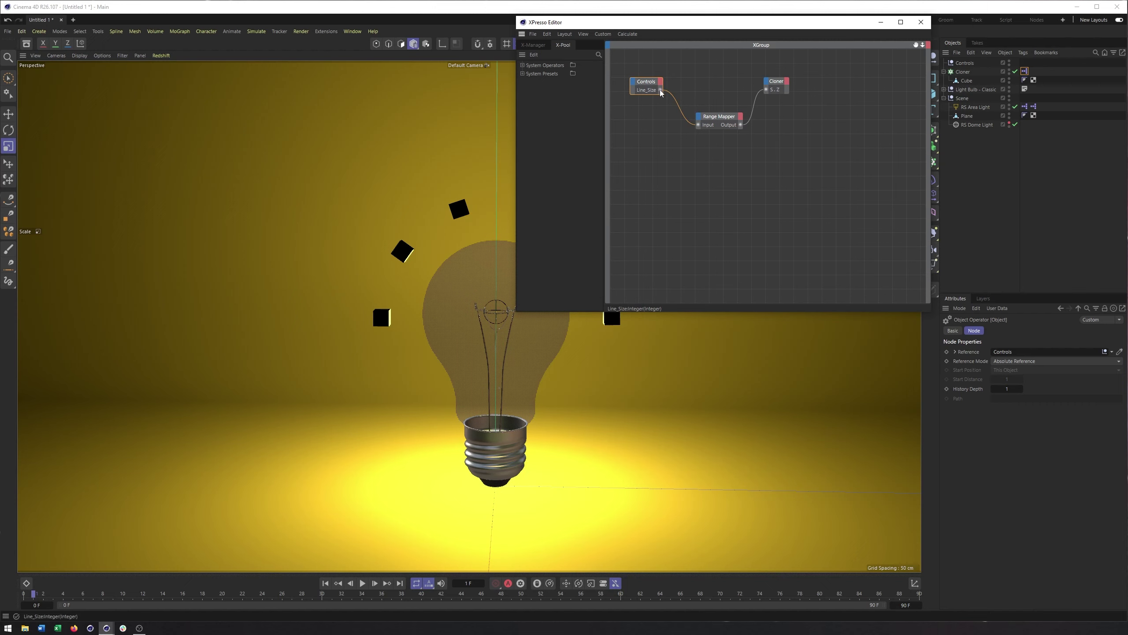
pyautogui.moveTo(661, 91); pyautogui.dragTo(766, 90)
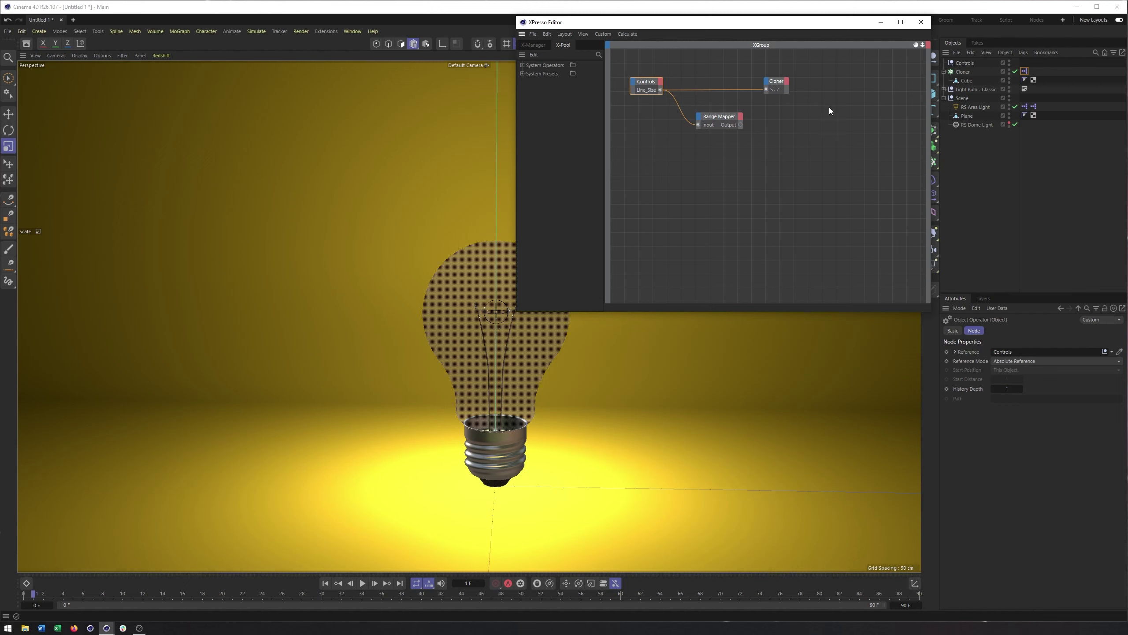
pyautogui.click(966, 66)
pyautogui.moveTo(1022, 370)
pyautogui.mouseDown()
pyautogui.moveTo(1051, 370)
pyautogui.moveTo(1023, 372)
pyautogui.mouseUp()
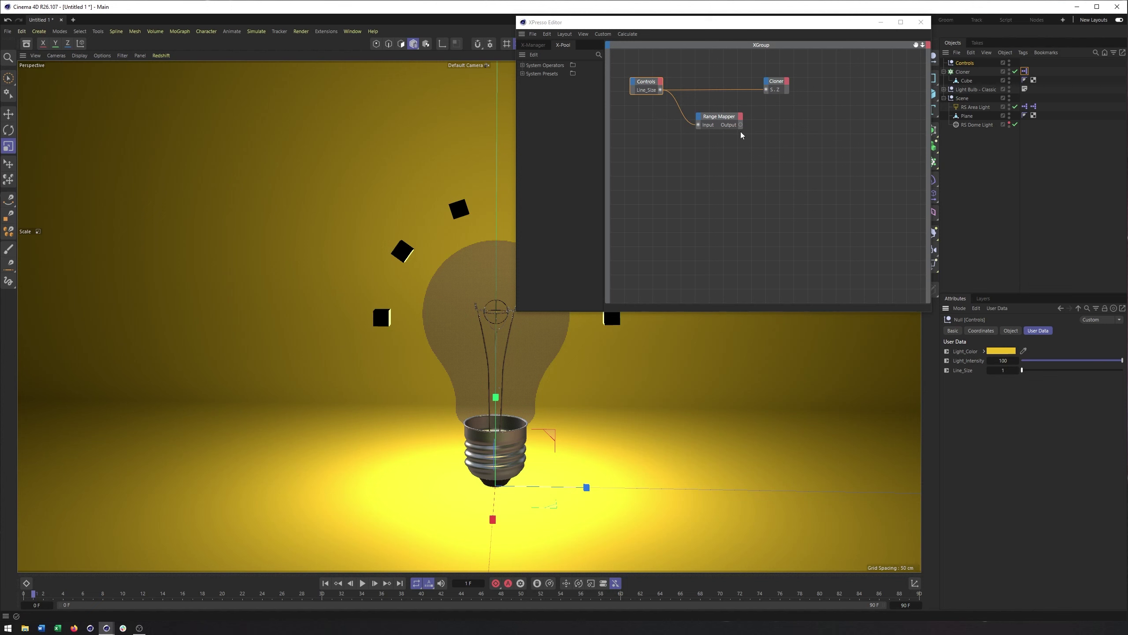
# Reposition the Range Mapper node and keep its data type set to Real.
pyautogui.moveTo(732, 116)
pyautogui.mouseDown()
pyautogui.moveTo(742, 112)
pyautogui.moveTo(720, 113)
pyautogui.mouseUp()
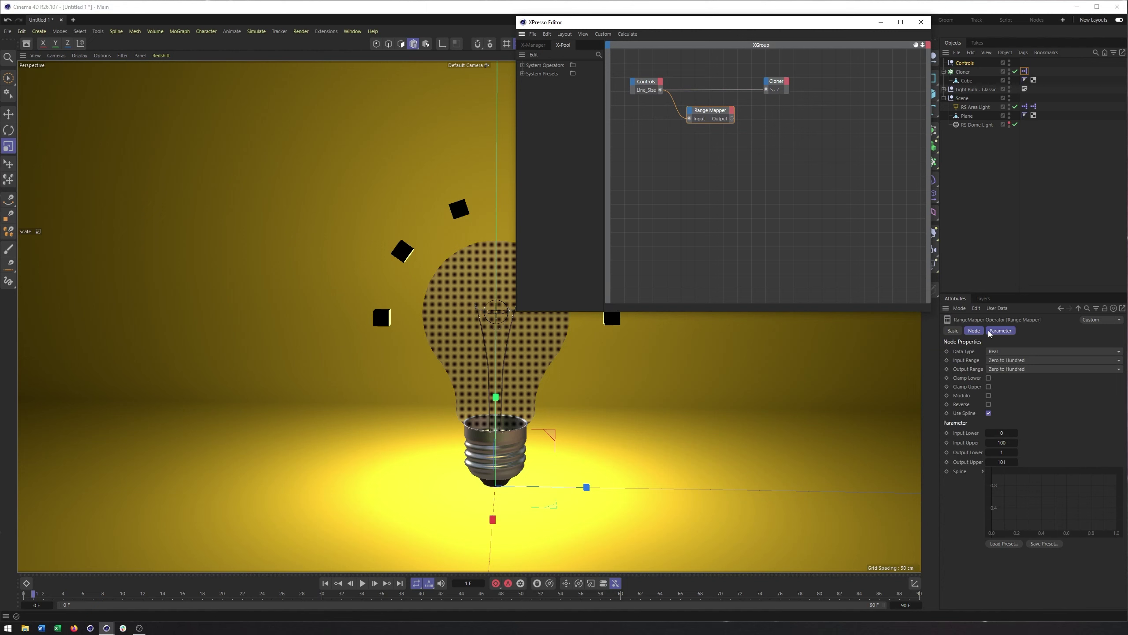
pyautogui.click(967, 351)
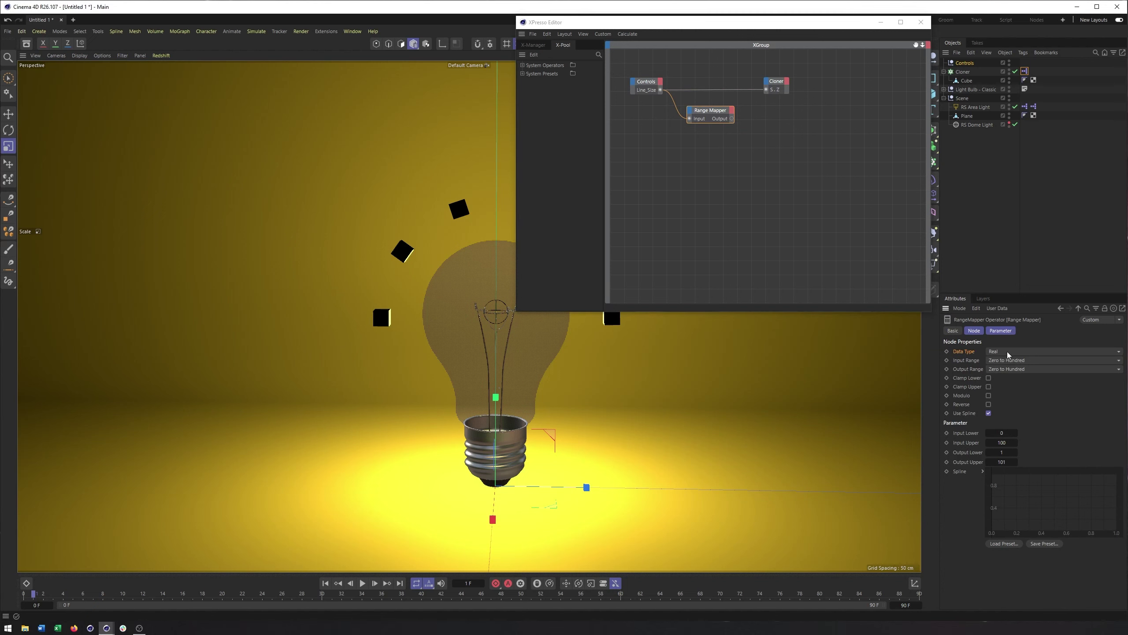
pyautogui.click(1007, 352)
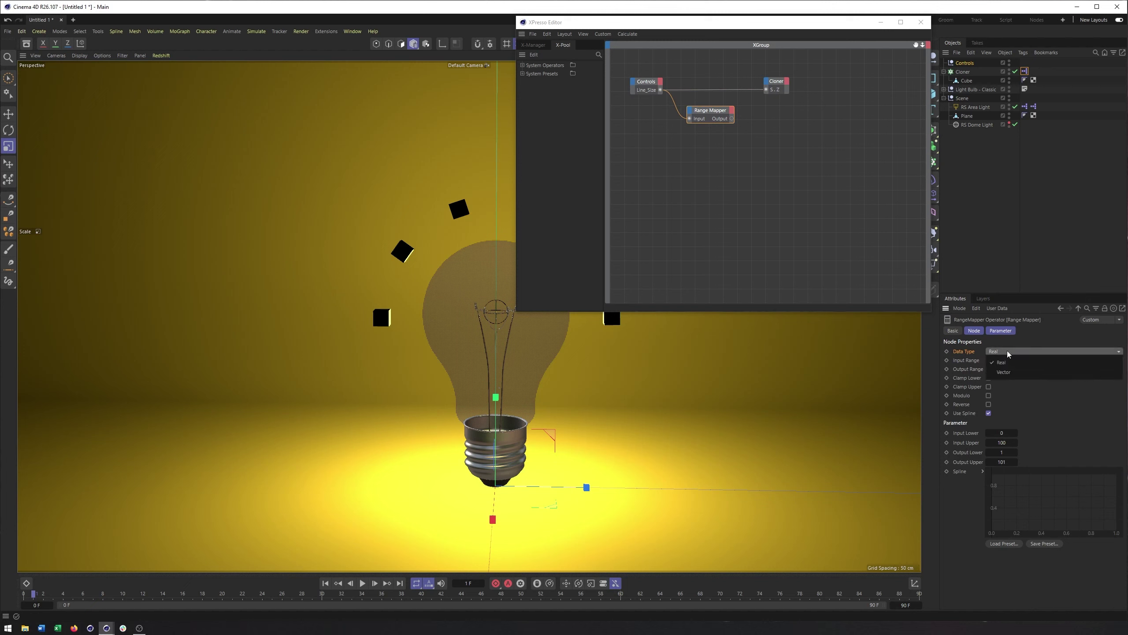
pyautogui.click(1030, 335)
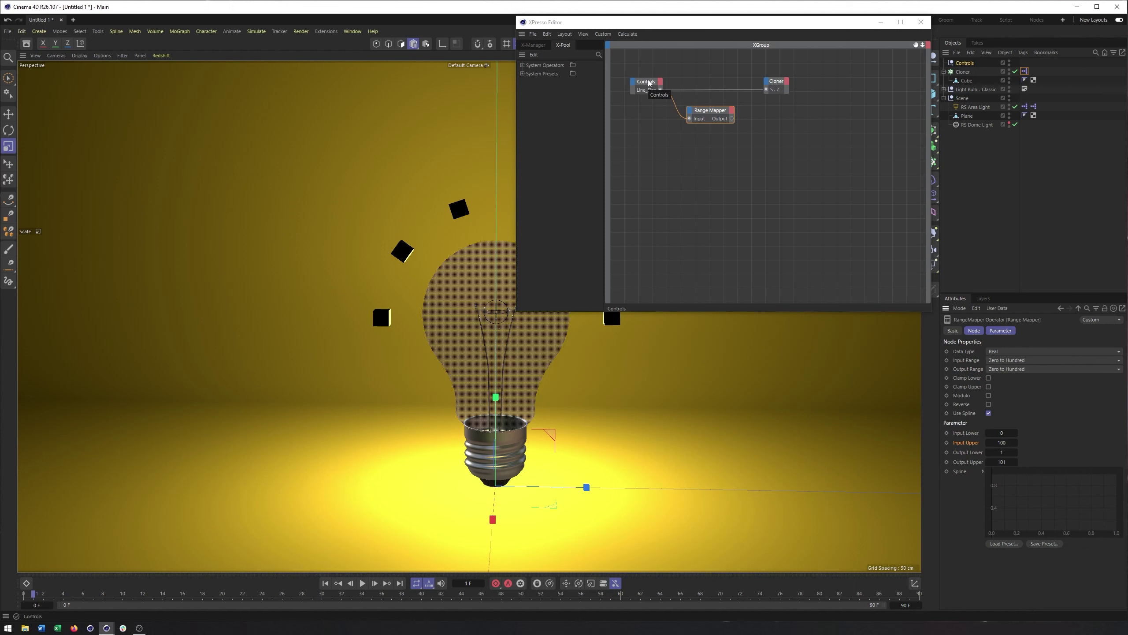
# Wire the Range Mapper's Output into the Cloner node's S.Z input.
pyautogui.moveTo(648, 83); pyautogui.dragTo(652, 70)
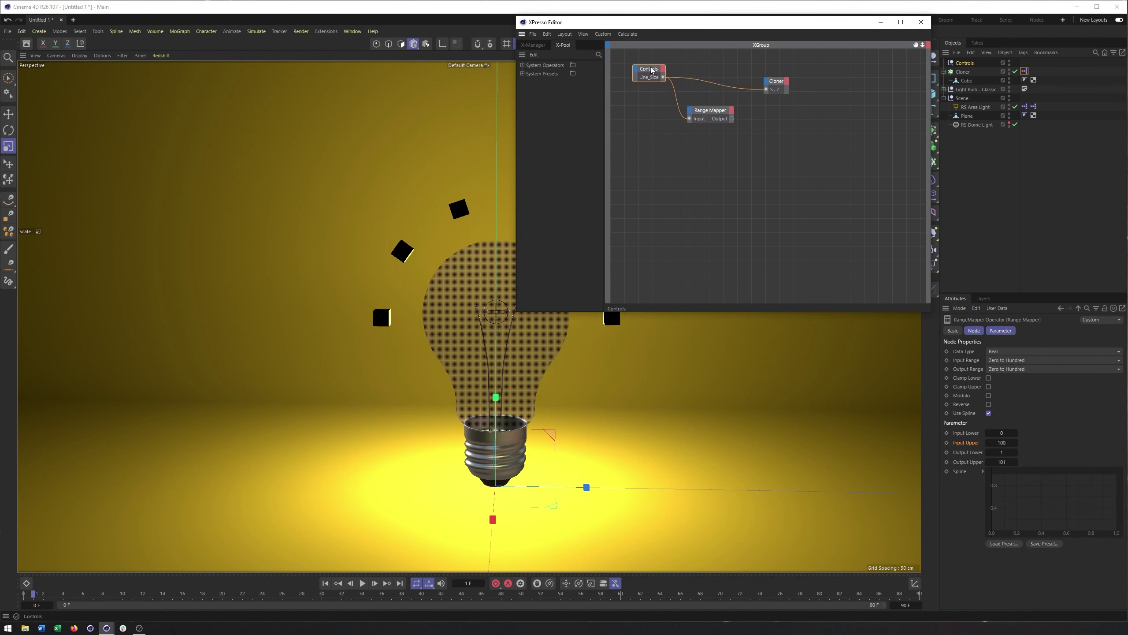
pyautogui.click(972, 63)
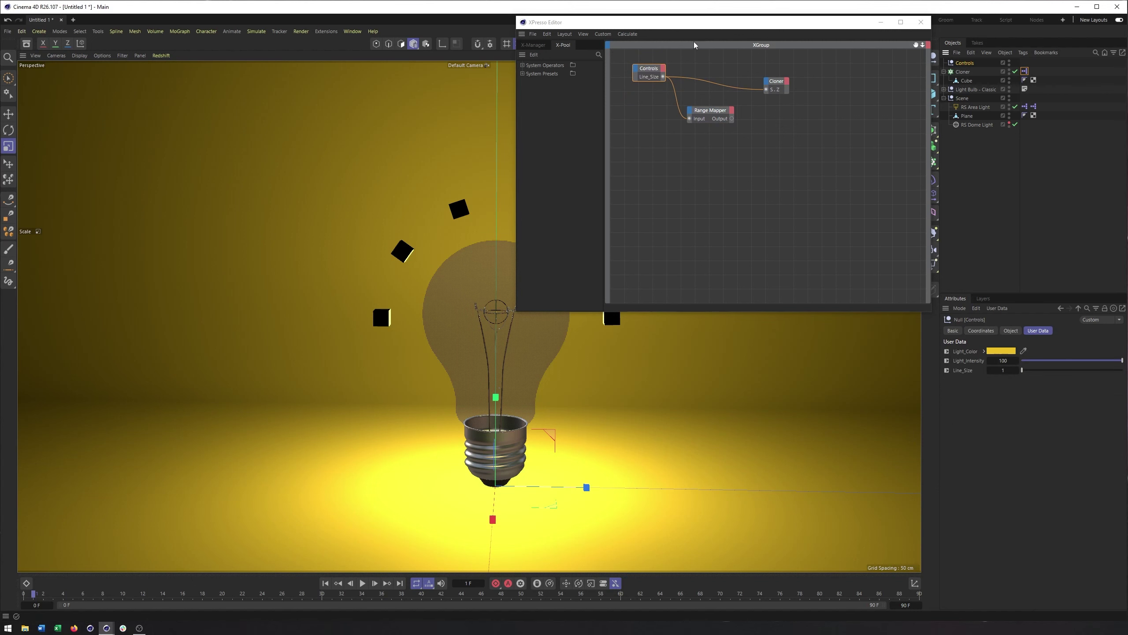
pyautogui.click(712, 117)
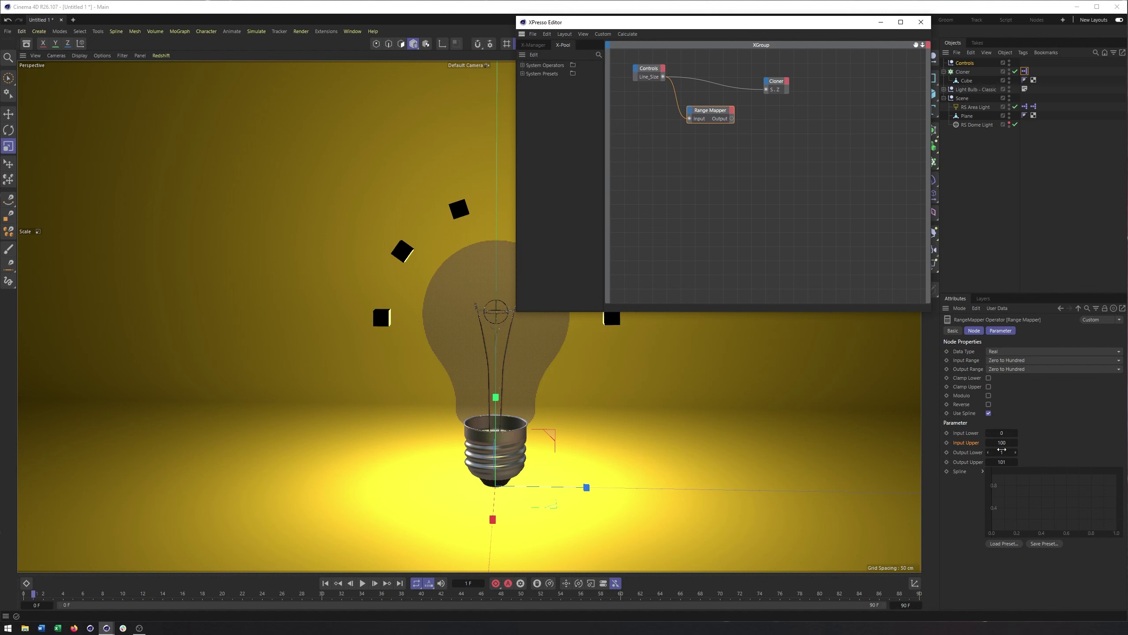
pyautogui.click(973, 457)
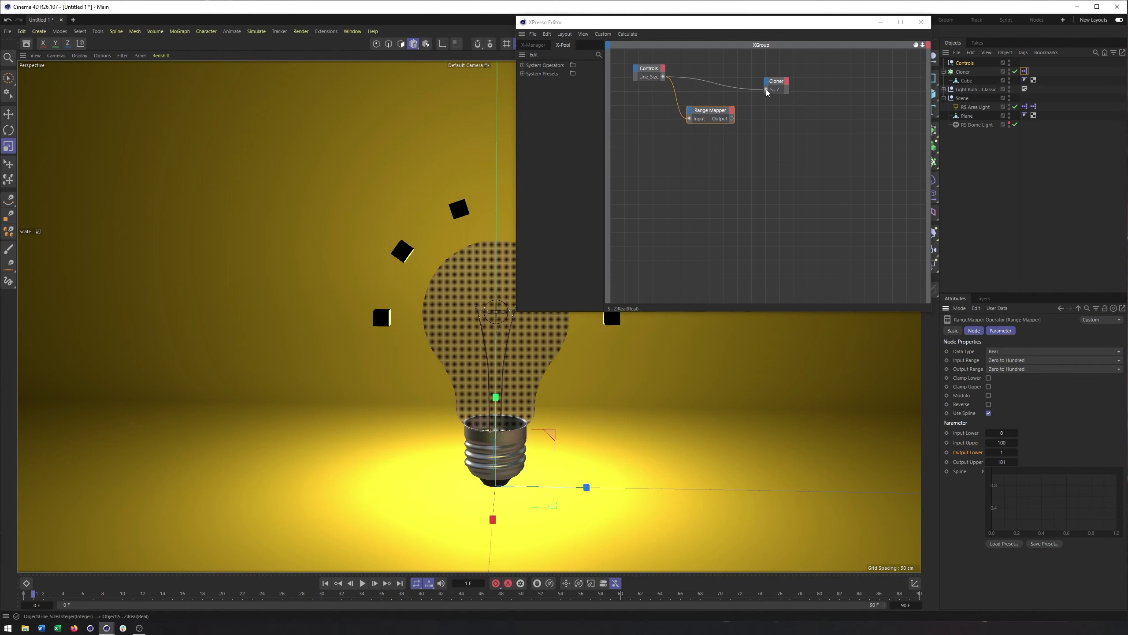
pyautogui.moveTo(732, 118); pyautogui.dragTo(766, 91)
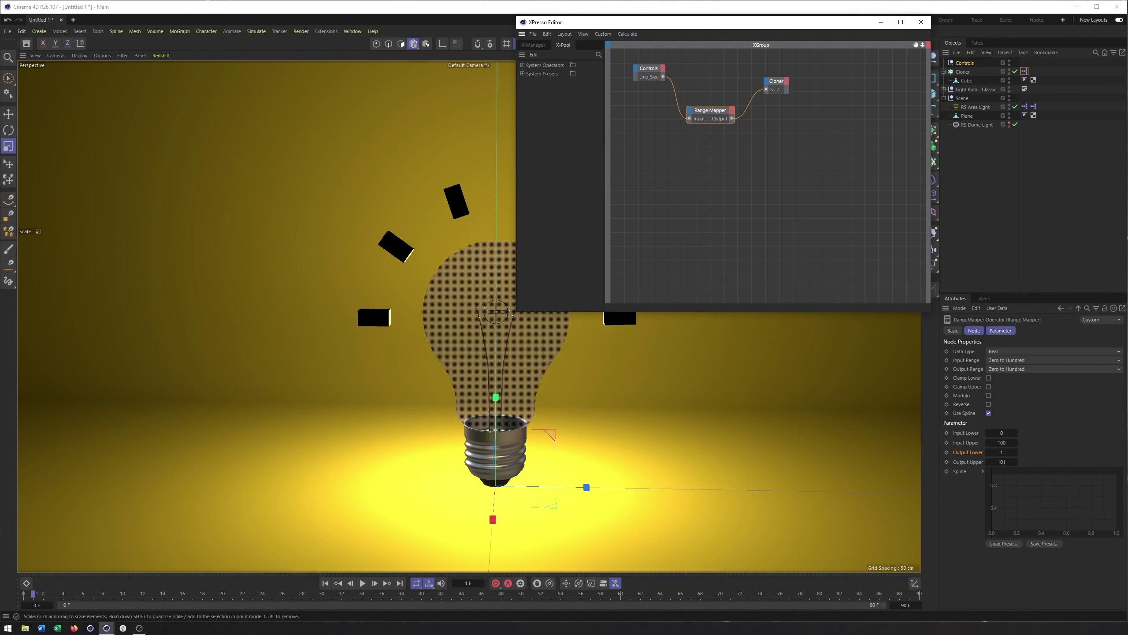
pyautogui.click(1002, 453)
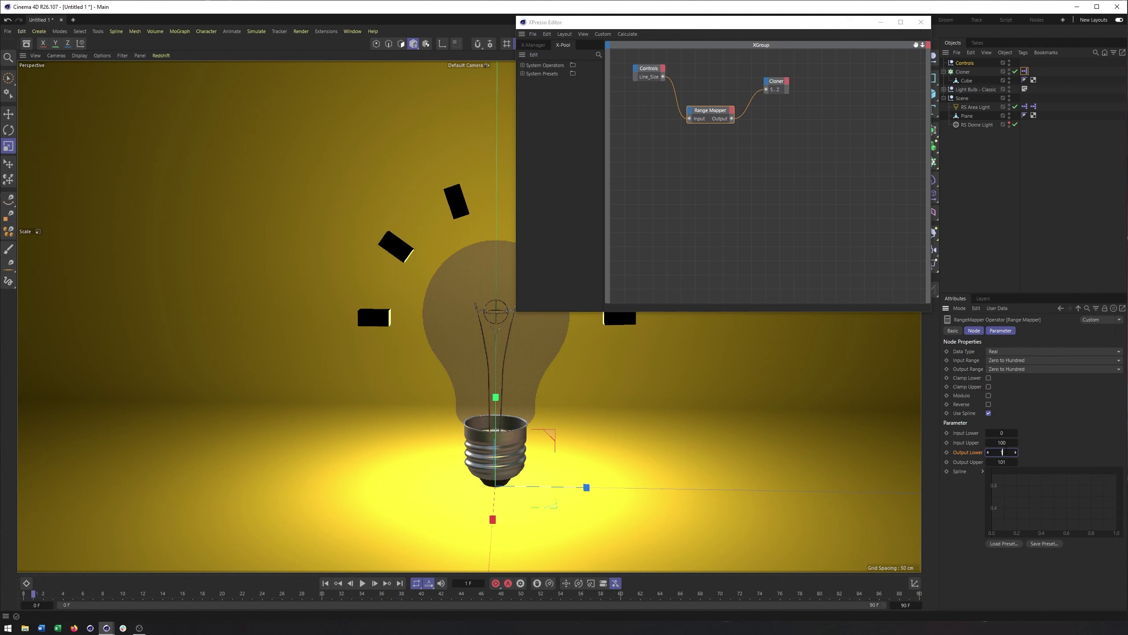
# Try an Output Lower of 5 and drag Line_Size to test the bar stretch.
pyautogui.write('5')
pyautogui.click(1001, 462)
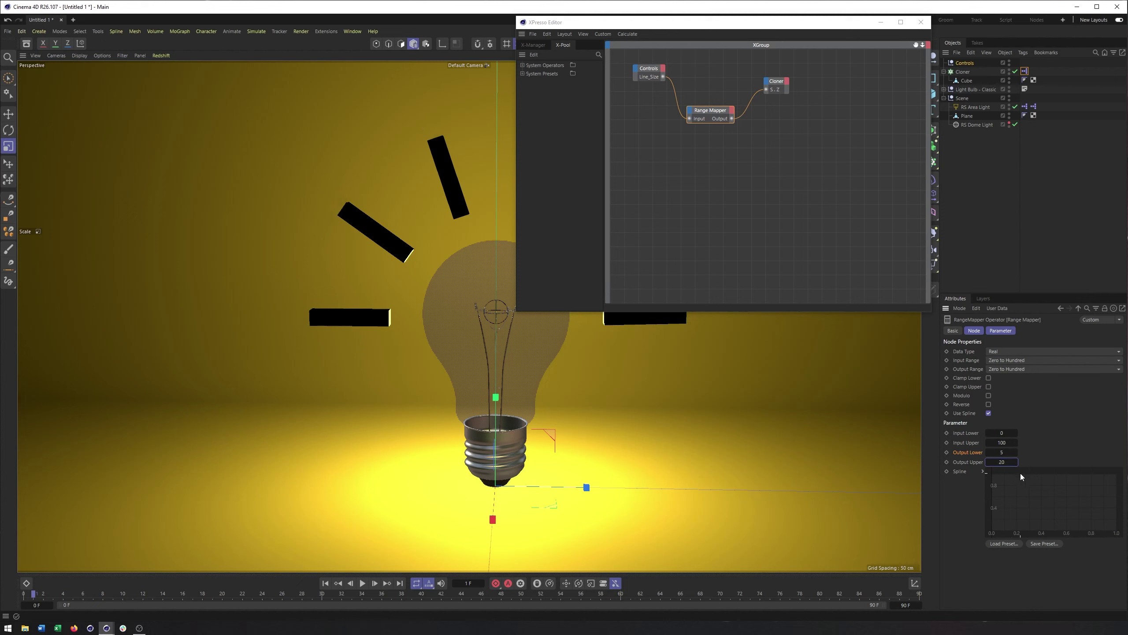
pyautogui.click(653, 73)
pyautogui.click(959, 65)
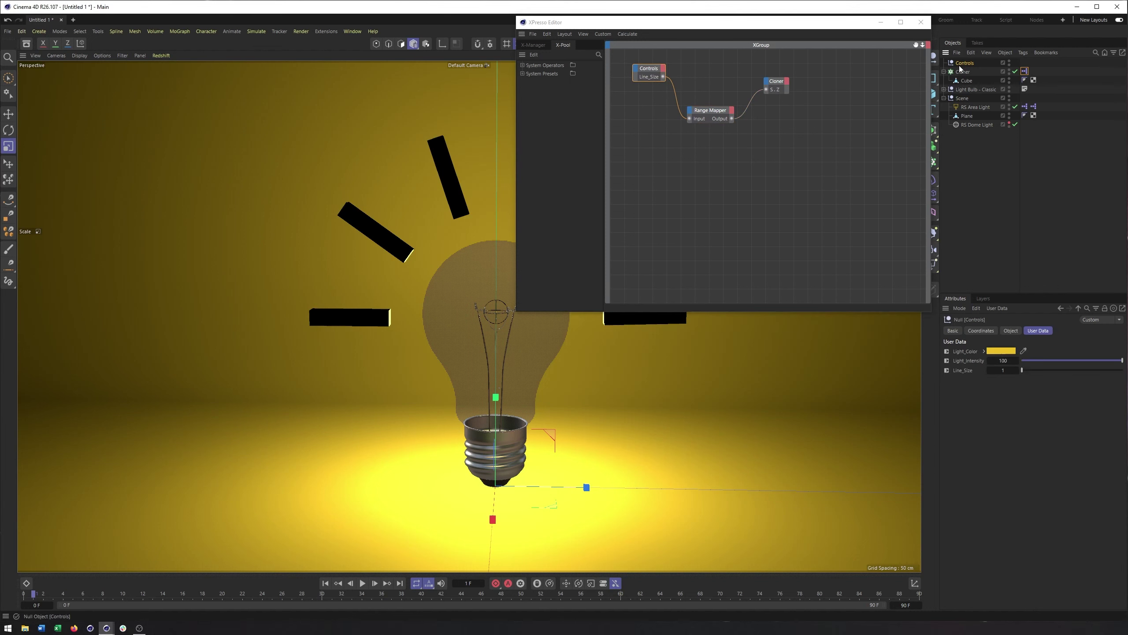
pyautogui.moveTo(1020, 371)
pyautogui.mouseDown()
pyautogui.moveTo(1095, 370)
pyautogui.moveTo(1027, 371)
pyautogui.moveTo(1053, 368)
pyautogui.moveTo(1042, 370)
pyautogui.mouseUp()
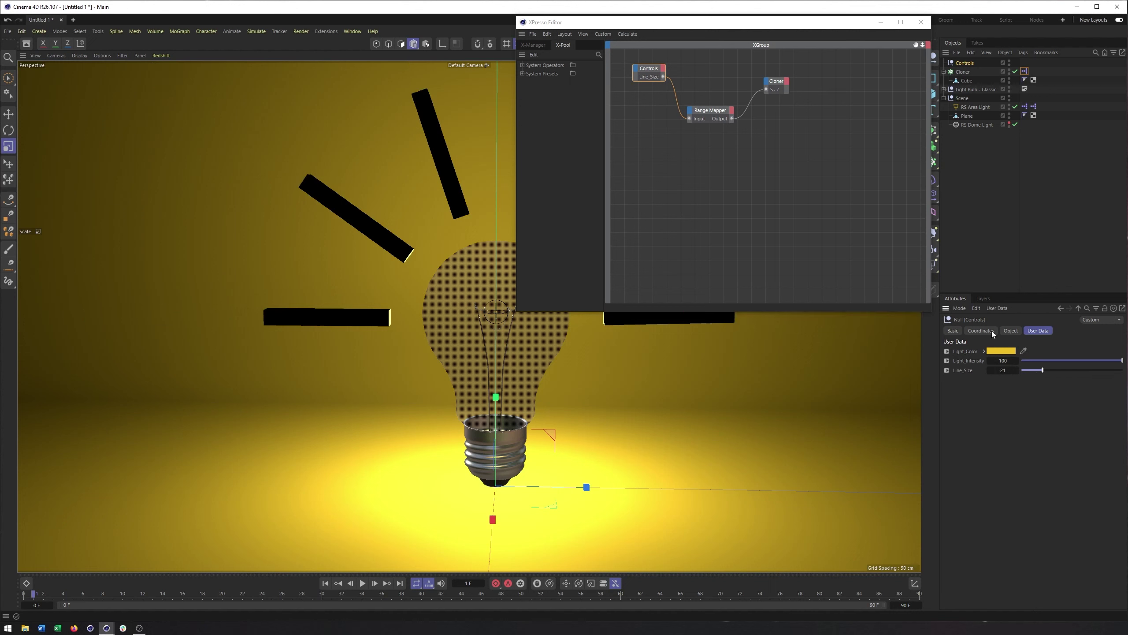
# Set the Range Mapper's Output Lower to 1 and Output Upper to 101.
pyautogui.click(695, 119)
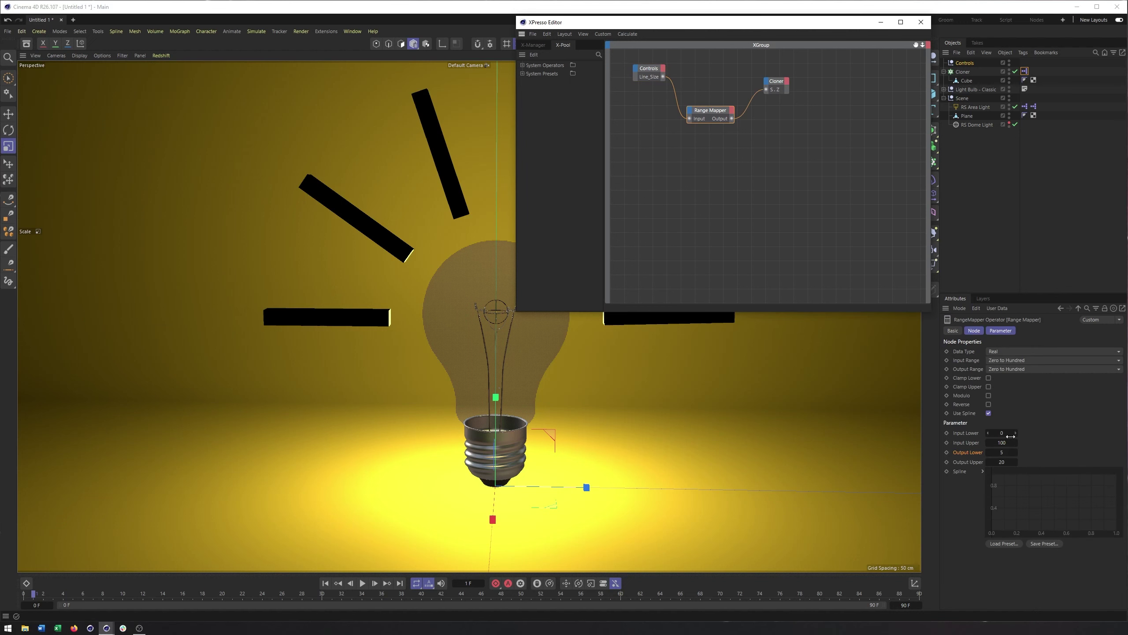
pyautogui.click(1002, 442)
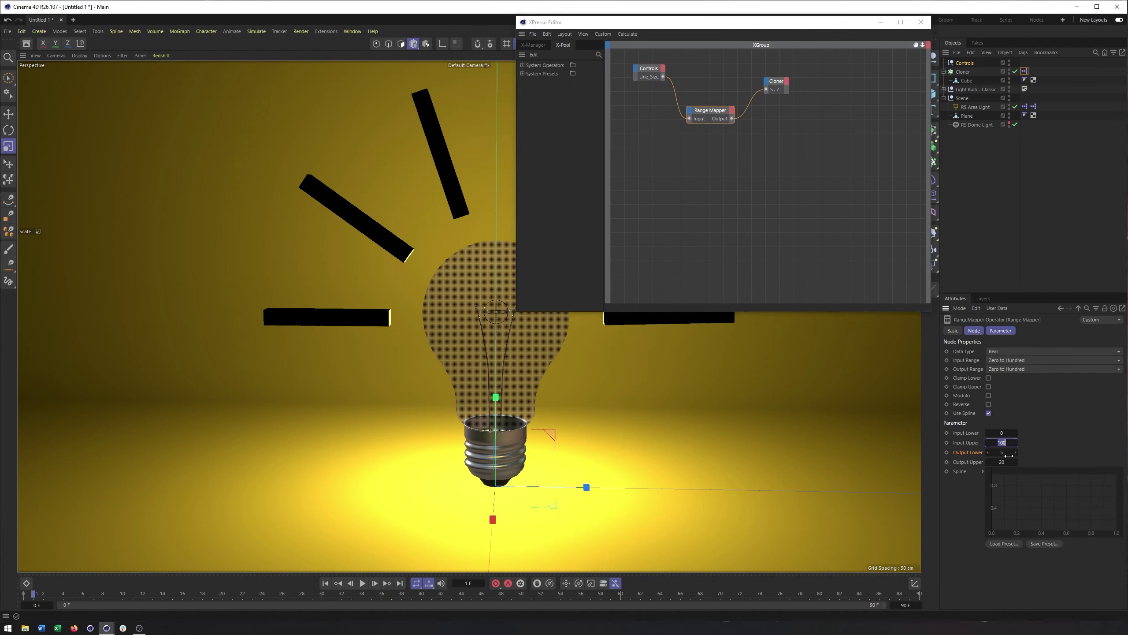
pyautogui.click(1008, 453)
pyautogui.click(965, 63)
pyautogui.click(734, 118)
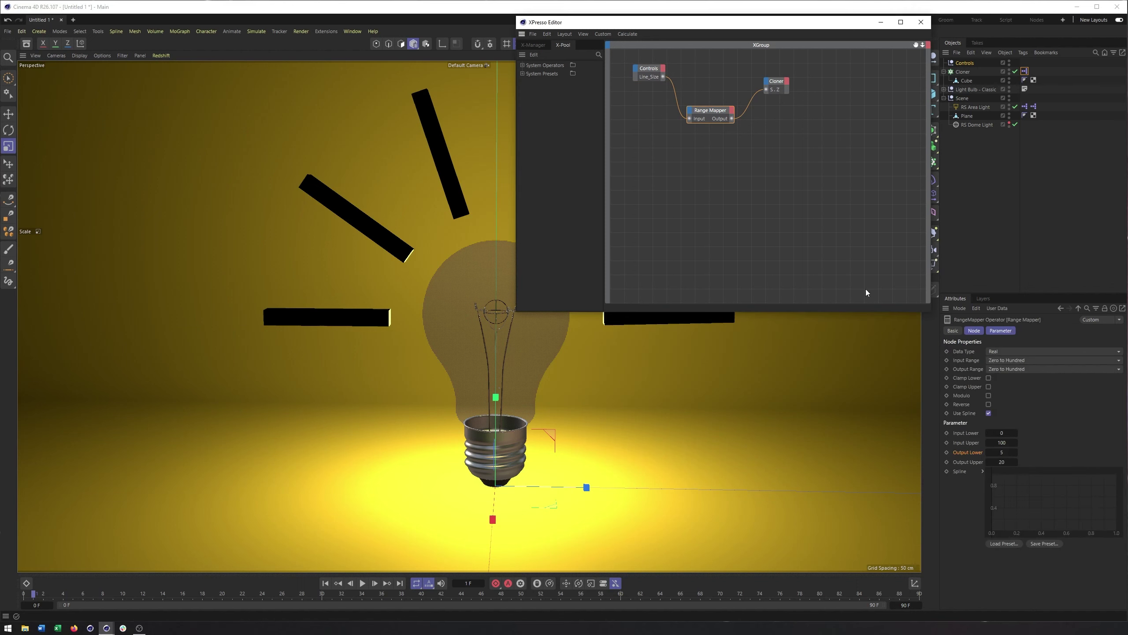
pyautogui.click(1005, 452)
pyautogui.write('1')
pyautogui.press('Tab')
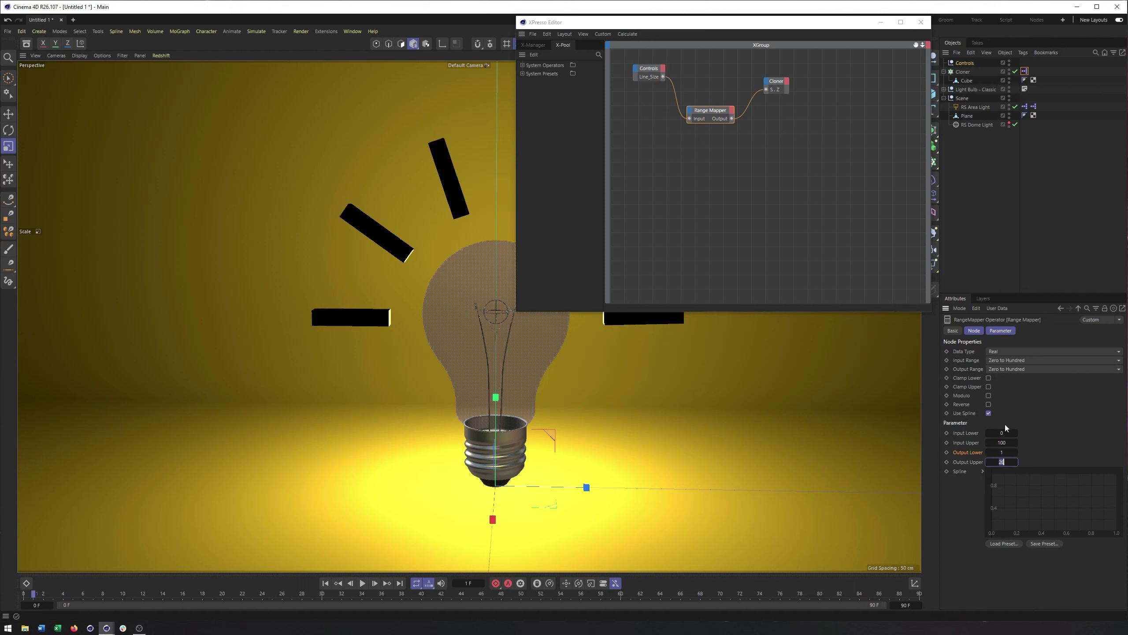
pyautogui.write('101')
pyautogui.press('Return')
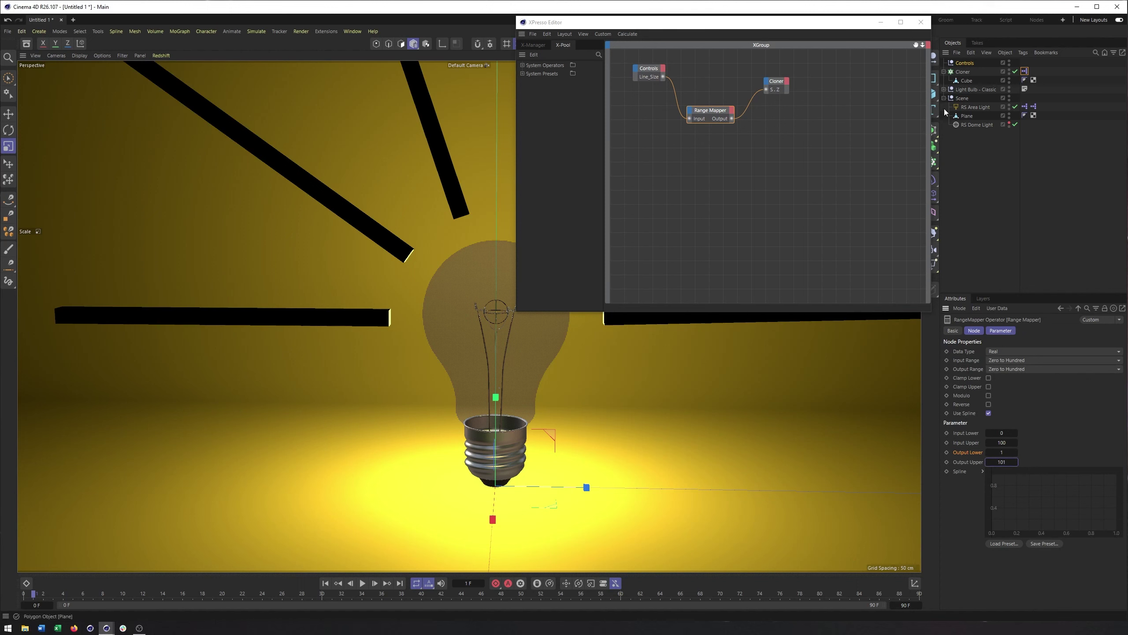
# Drag Controls' Line_Size back down to 0, then select the Cloner object.
pyautogui.click(957, 52)
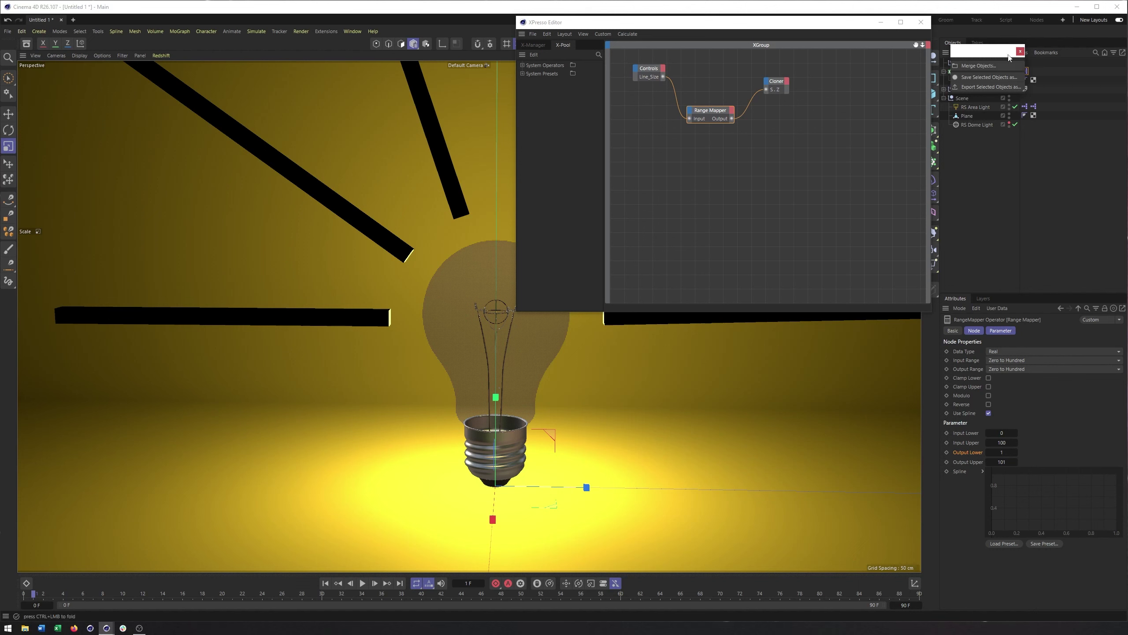
pyautogui.click(1020, 51)
pyautogui.click(965, 63)
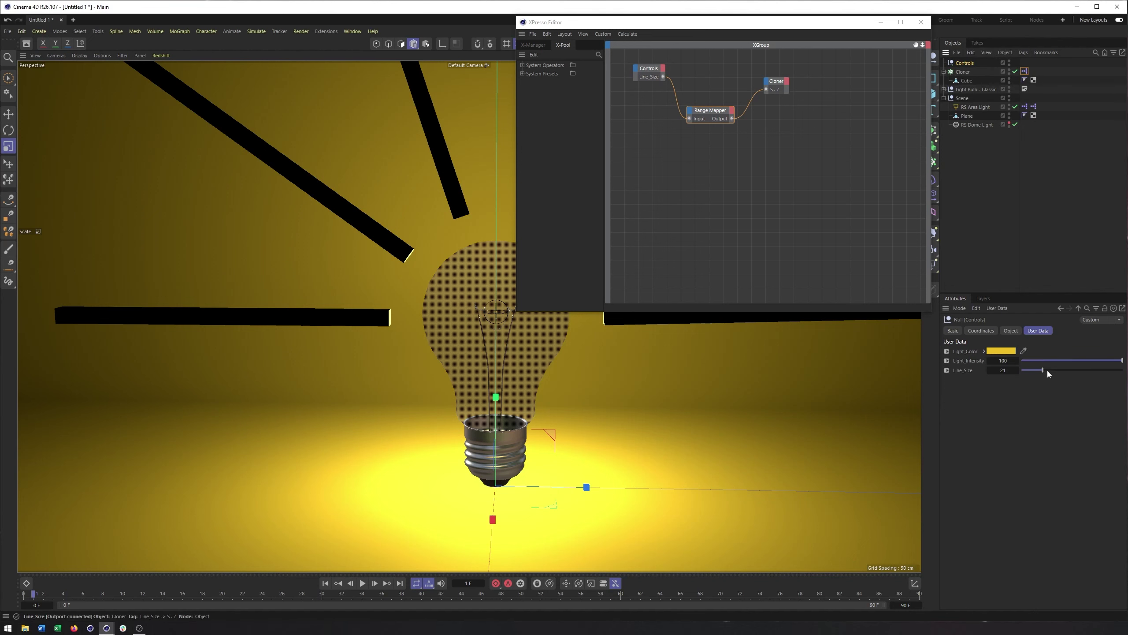
pyautogui.moveTo(1048, 370); pyautogui.dragTo(1021, 370)
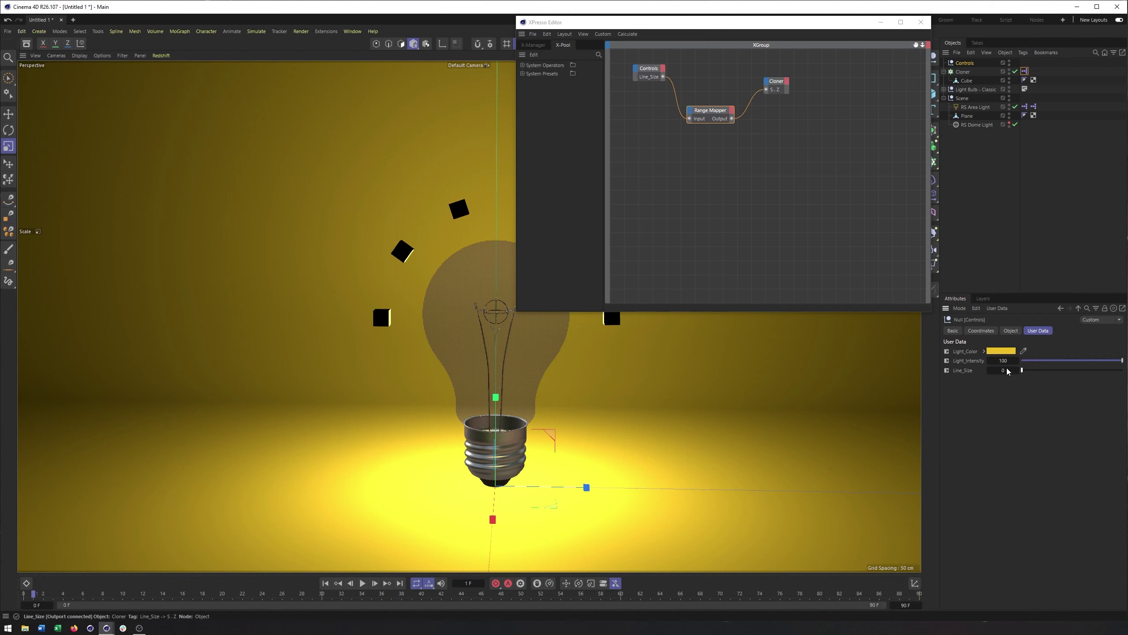
pyautogui.click(966, 372)
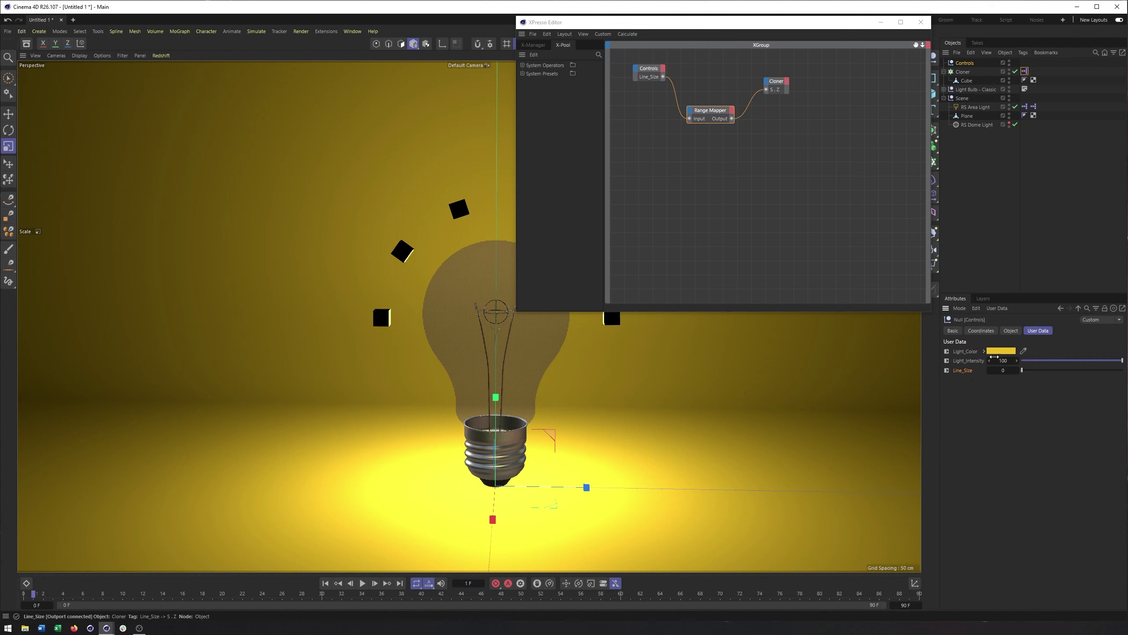
pyautogui.click(964, 72)
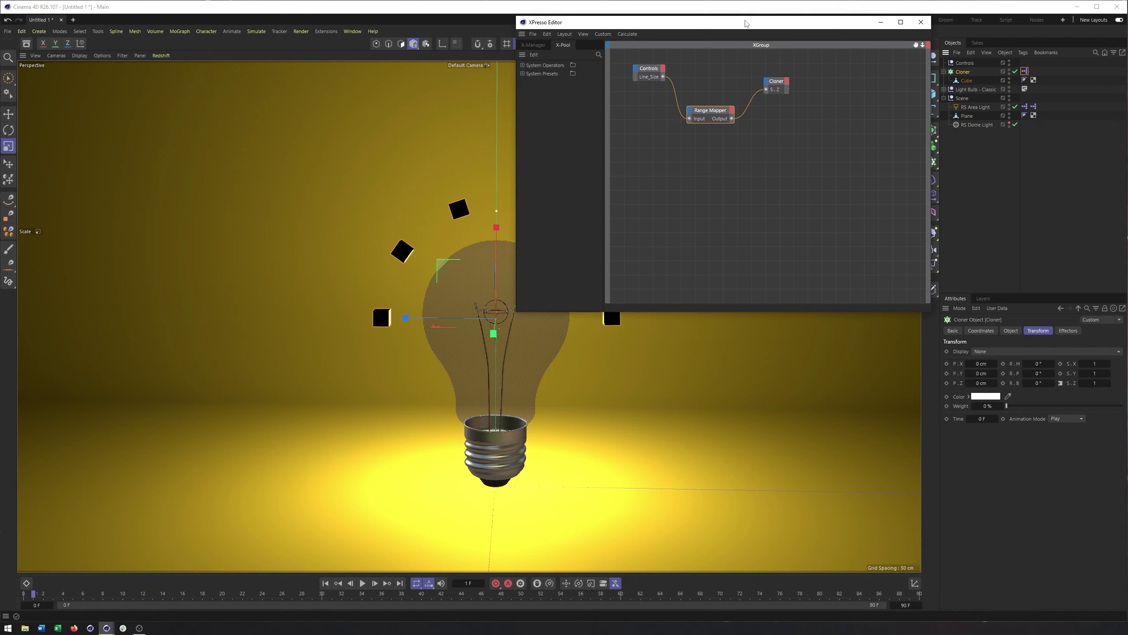
# Align the Controls, Range Mapper and Cloner nodes in one horizontal row.
pyautogui.moveTo(742, 27)
pyautogui.mouseDown()
pyautogui.moveTo(727, 38)
pyautogui.moveTo(741, 42)
pyautogui.mouseUp()
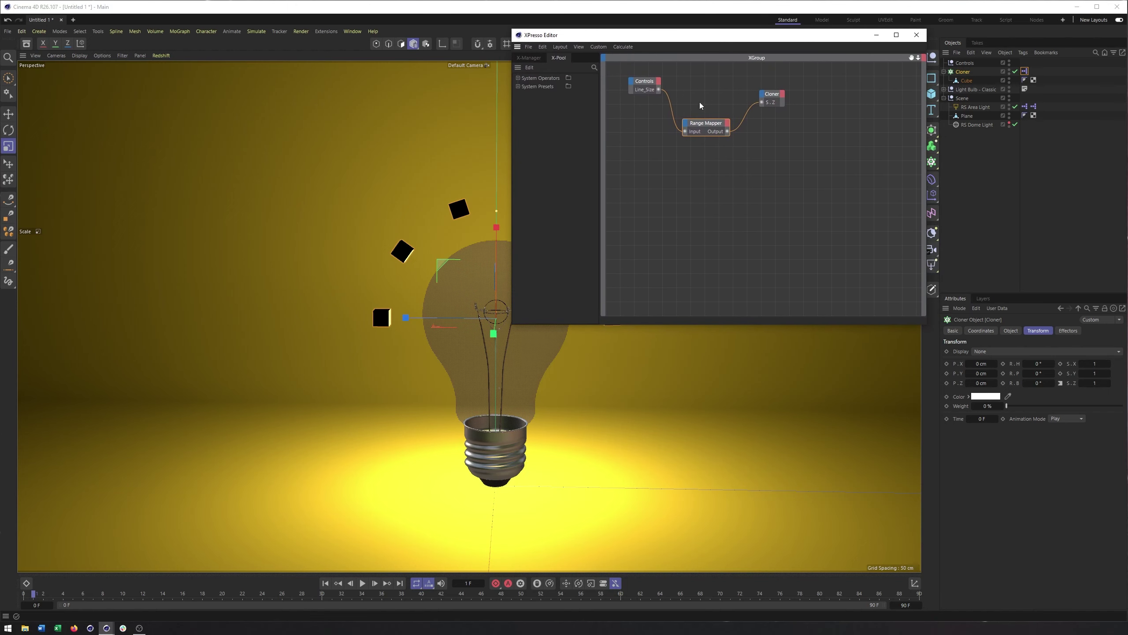
pyautogui.moveTo(703, 120); pyautogui.dragTo(714, 89)
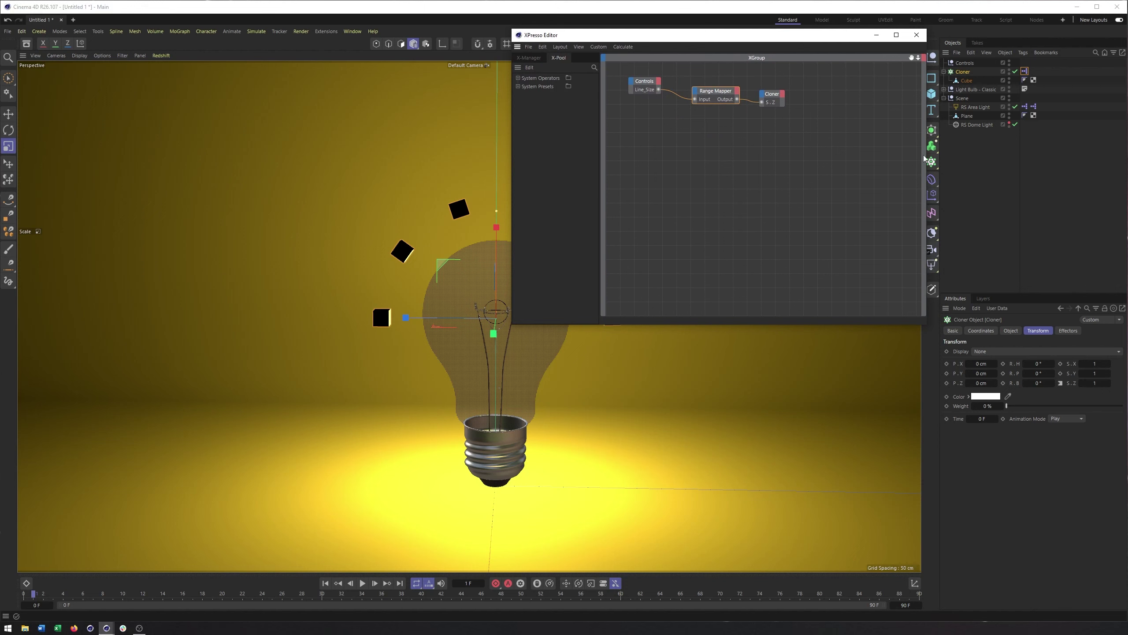
pyautogui.moveTo(701, 38)
pyautogui.mouseDown()
pyautogui.moveTo(730, 37)
pyautogui.moveTo(714, 35)
pyautogui.mouseUp()
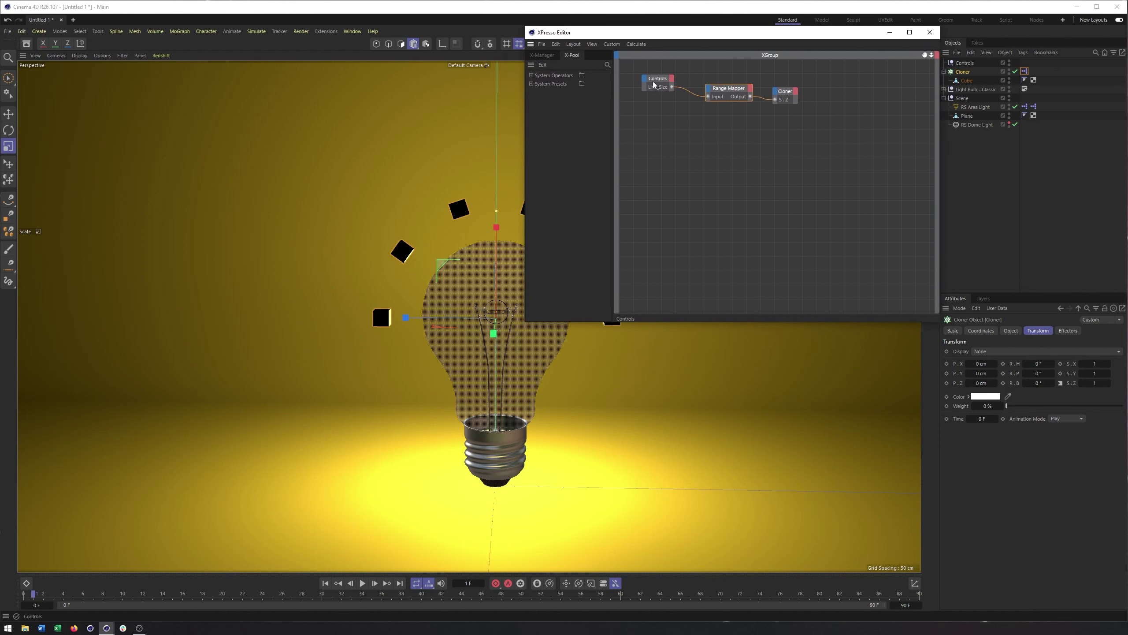
pyautogui.moveTo(655, 77); pyautogui.dragTo(652, 70)
pyautogui.moveTo(729, 91); pyautogui.dragTo(720, 77)
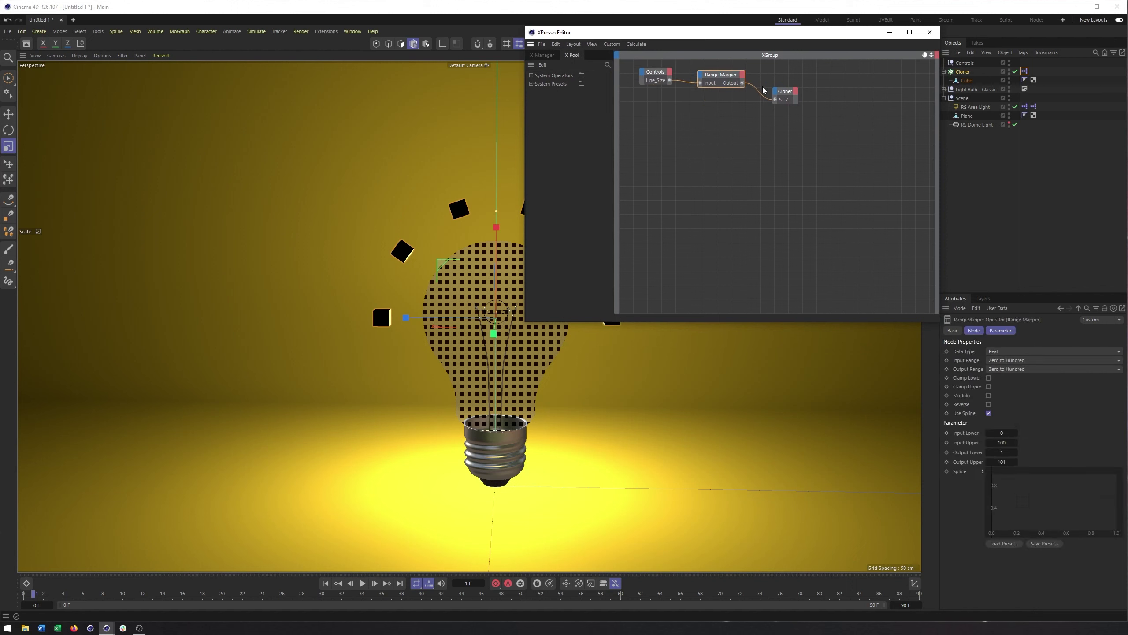
pyautogui.click(791, 99)
pyautogui.moveTo(790, 100); pyautogui.dragTo(795, 92)
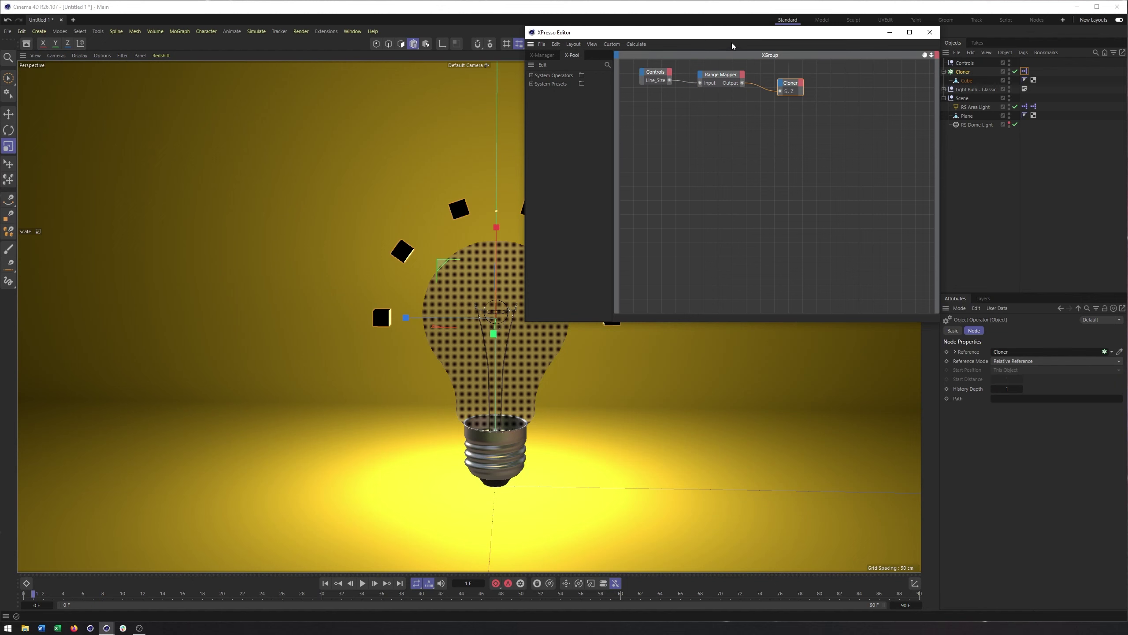
pyautogui.moveTo(732, 43); pyautogui.dragTo(748, 36)
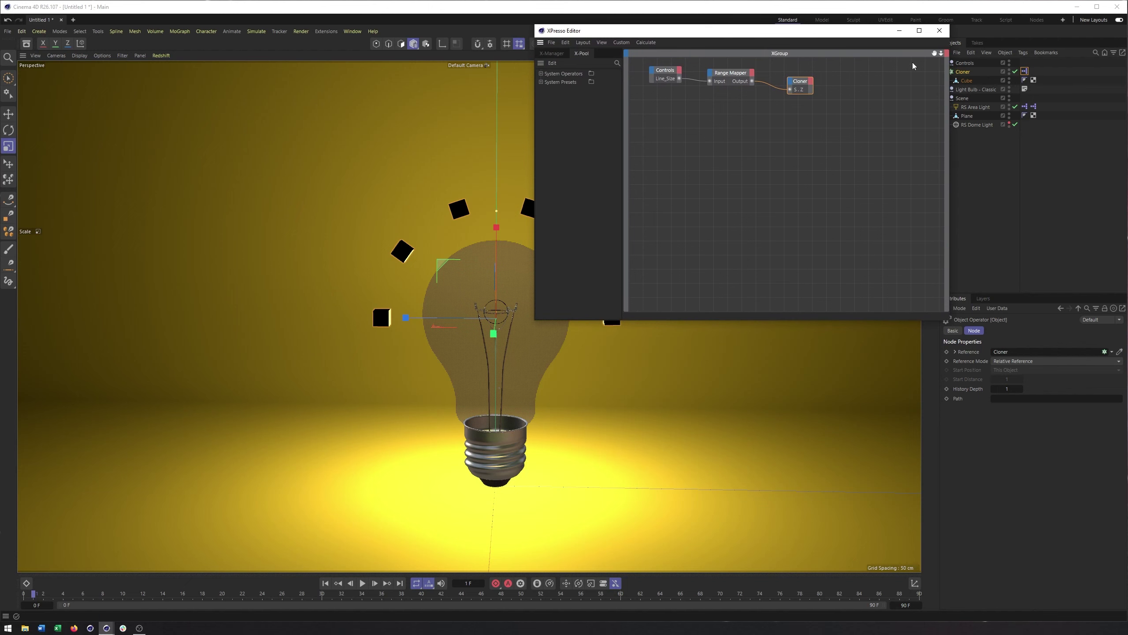
# Move the XPresso window aside and delete the tag on RS Area Light.
pyautogui.moveTo(726, 33); pyautogui.dragTo(676, 46)
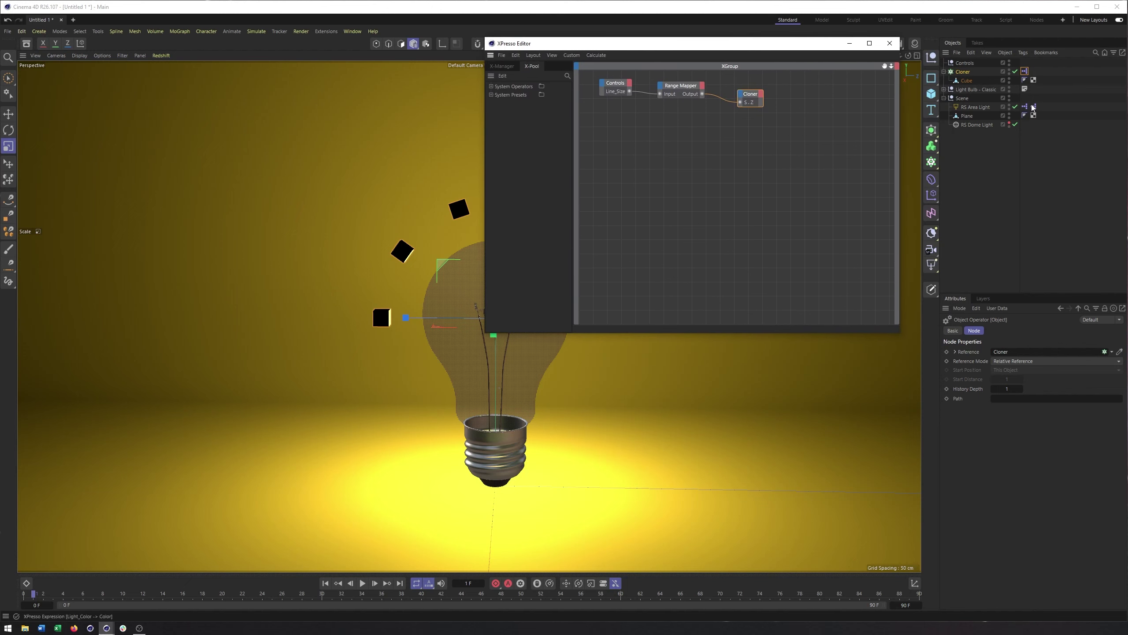
pyautogui.moveTo(1045, 96); pyautogui.dragTo(1025, 107)
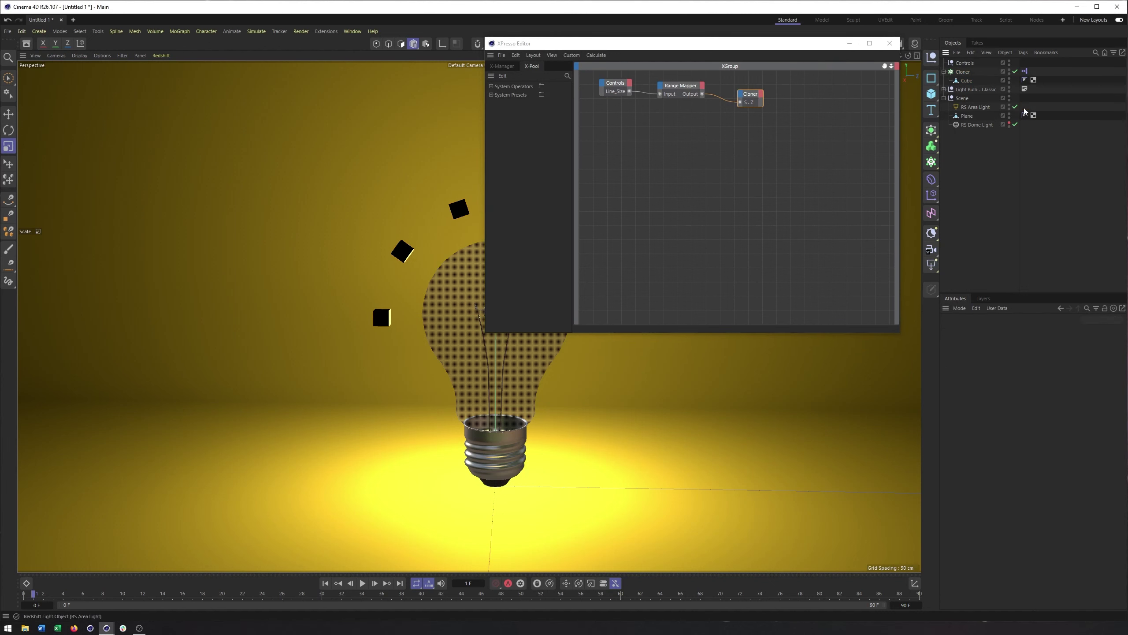
pyautogui.press('Delete')
# Replace a stray second Controls node with an RS Area Light node, then show Controls' user data.
pyautogui.moveTo(961, 63); pyautogui.dragTo(957, 63)
pyautogui.moveTo(610, 200); pyautogui.dragTo(610, 192)
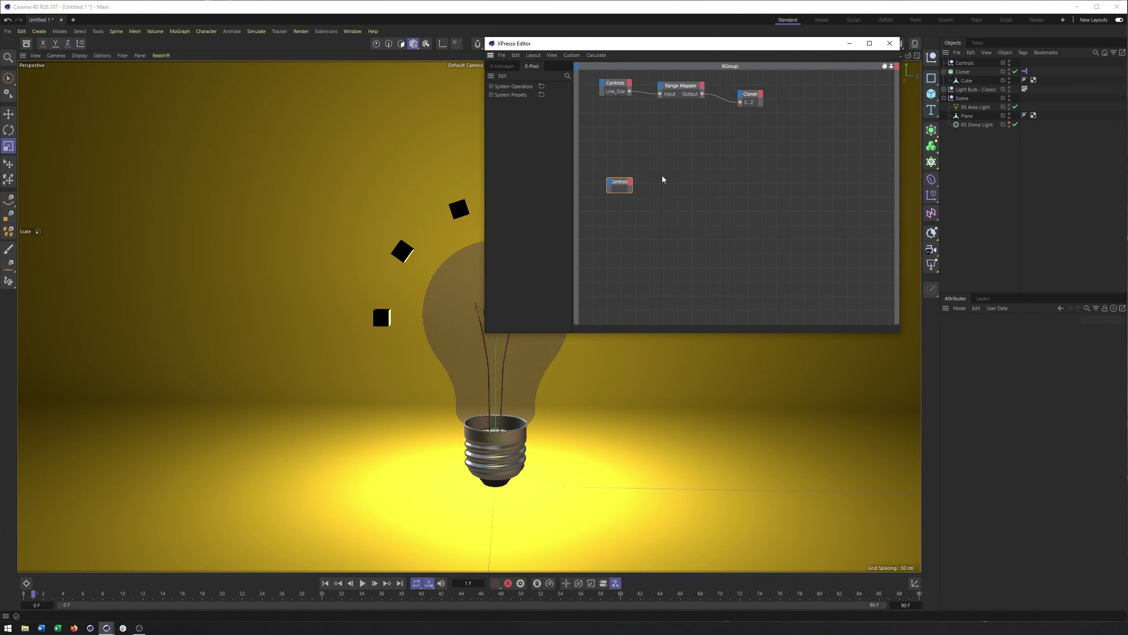
pyautogui.moveTo(632, 188); pyautogui.dragTo(658, 188)
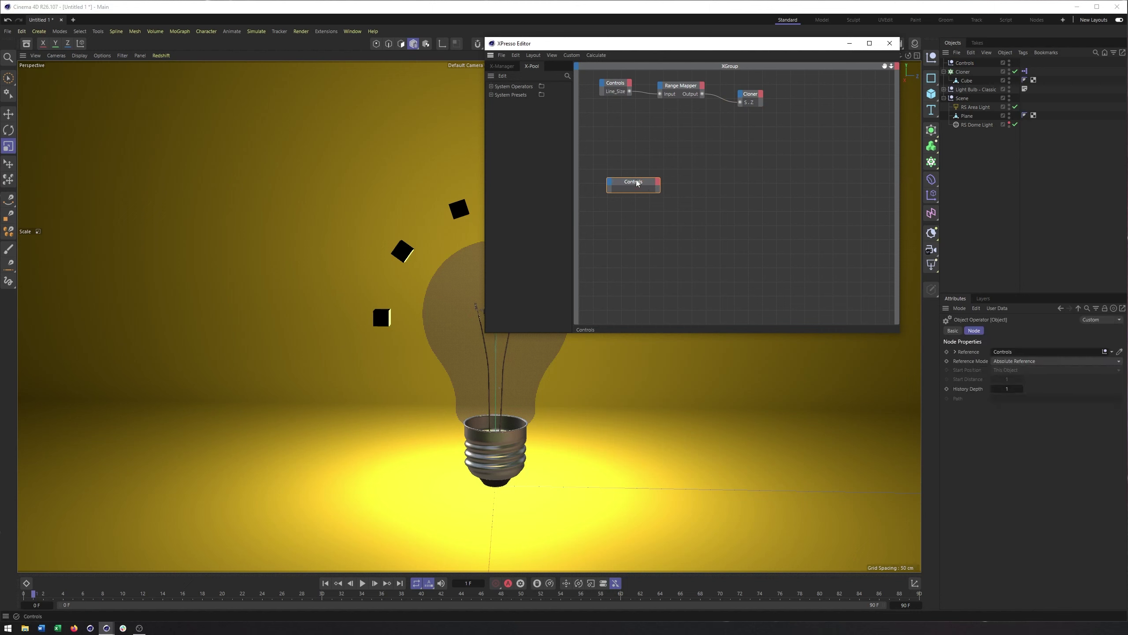
pyautogui.press('Delete')
pyautogui.moveTo(975, 107); pyautogui.dragTo(716, 134)
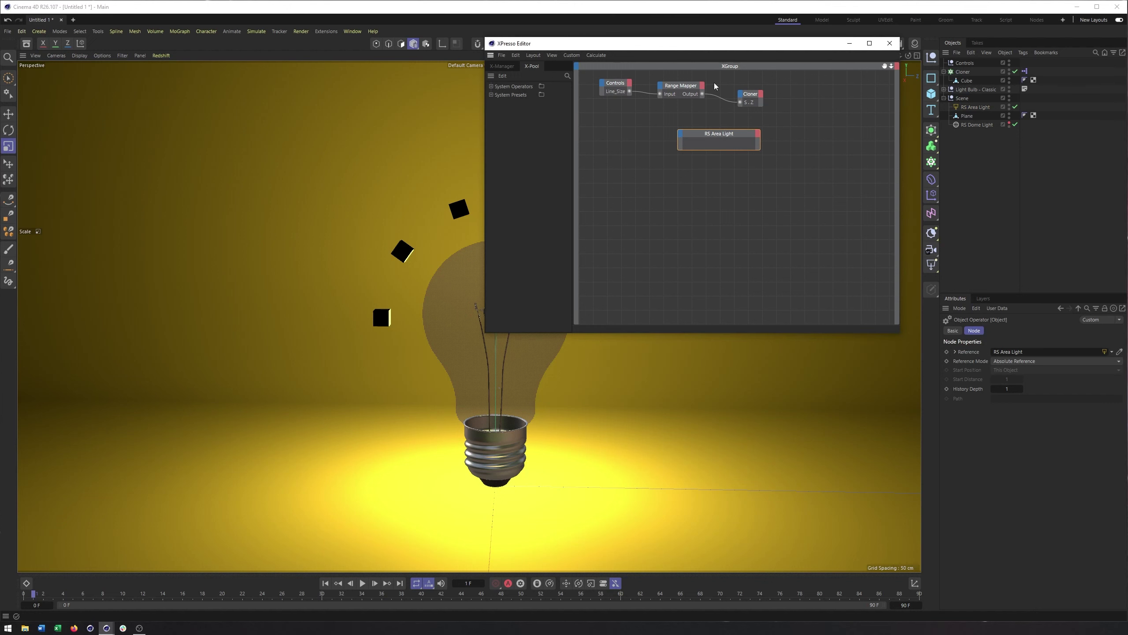
pyautogui.click(965, 62)
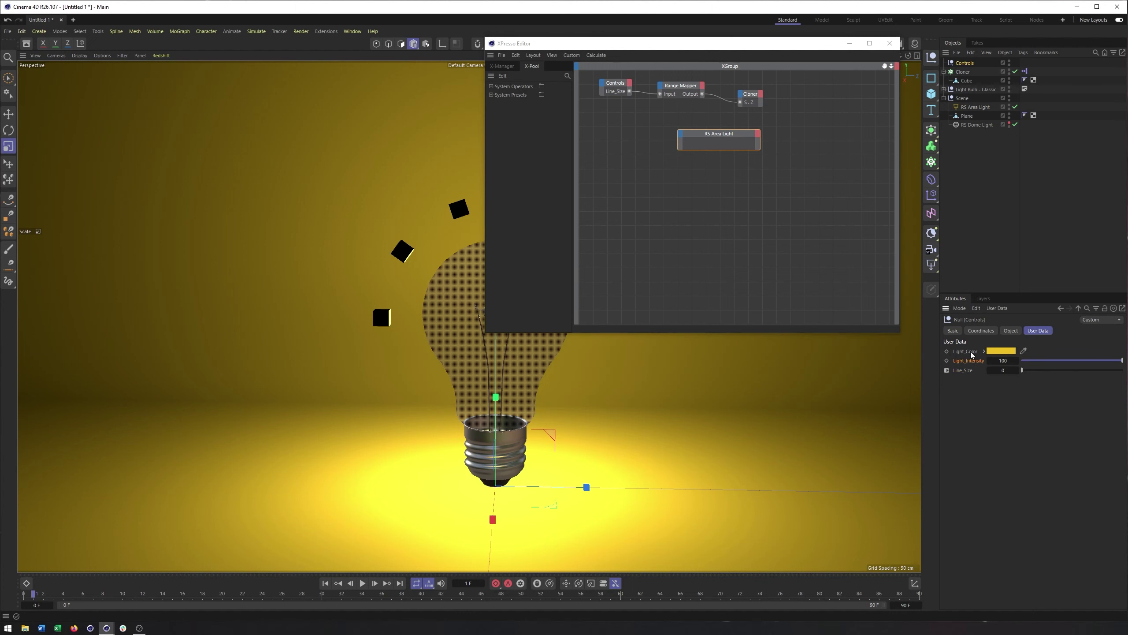
# Add a User Data > Light_Color output port to the Controls node and widen it.
pyautogui.click(629, 85)
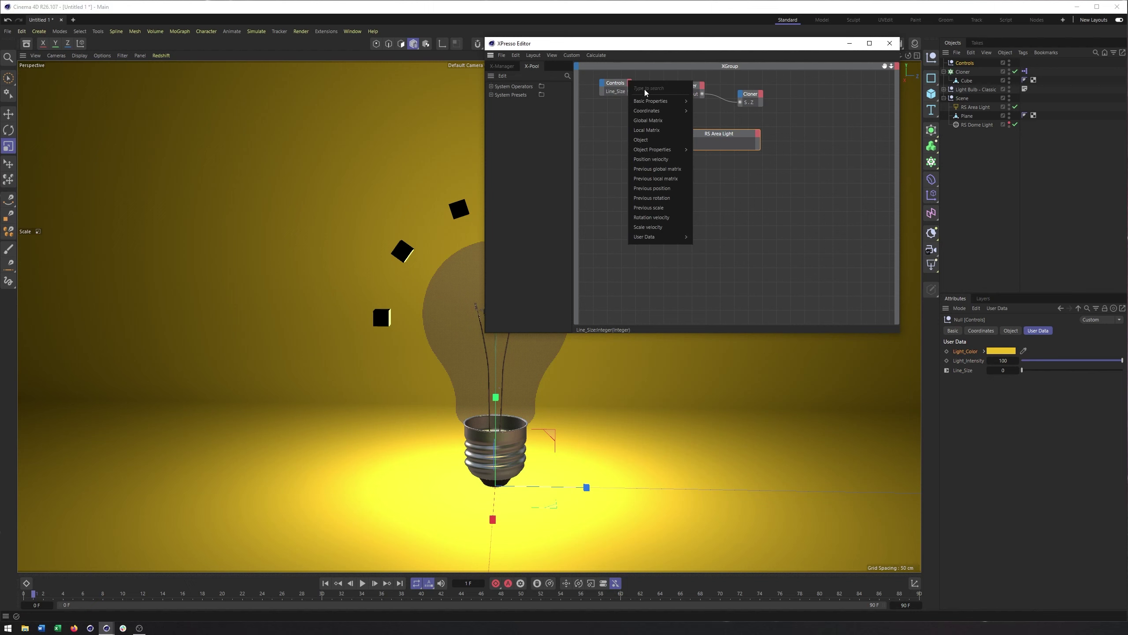
pyautogui.moveTo(649, 101)
pyautogui.moveTo(651, 151)
pyautogui.moveTo(645, 238)
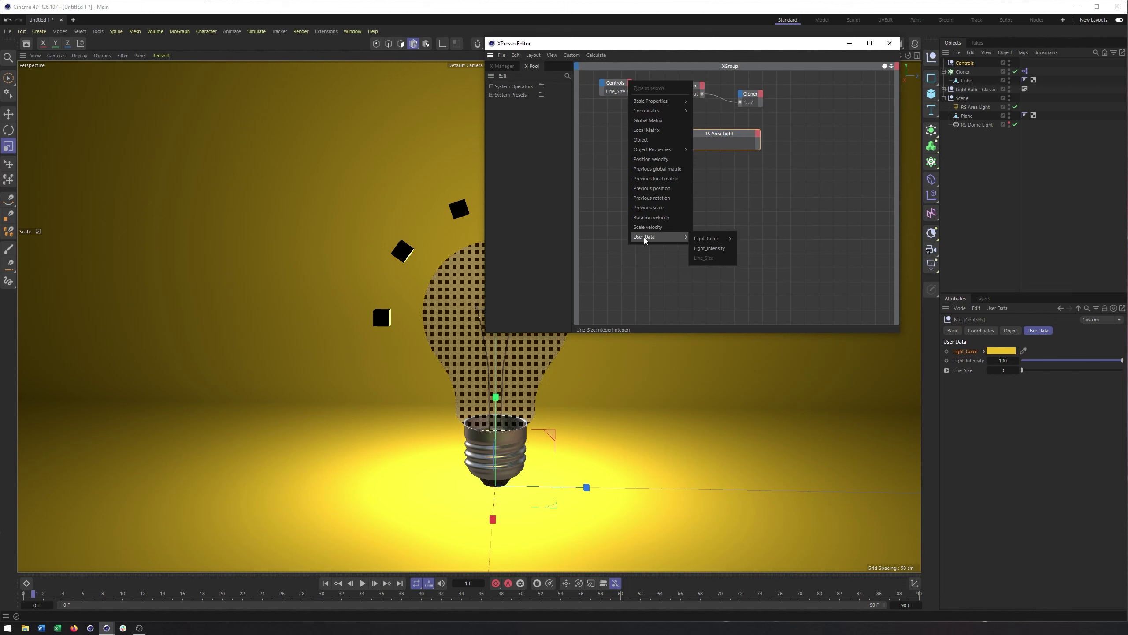
pyautogui.moveTo(704, 240)
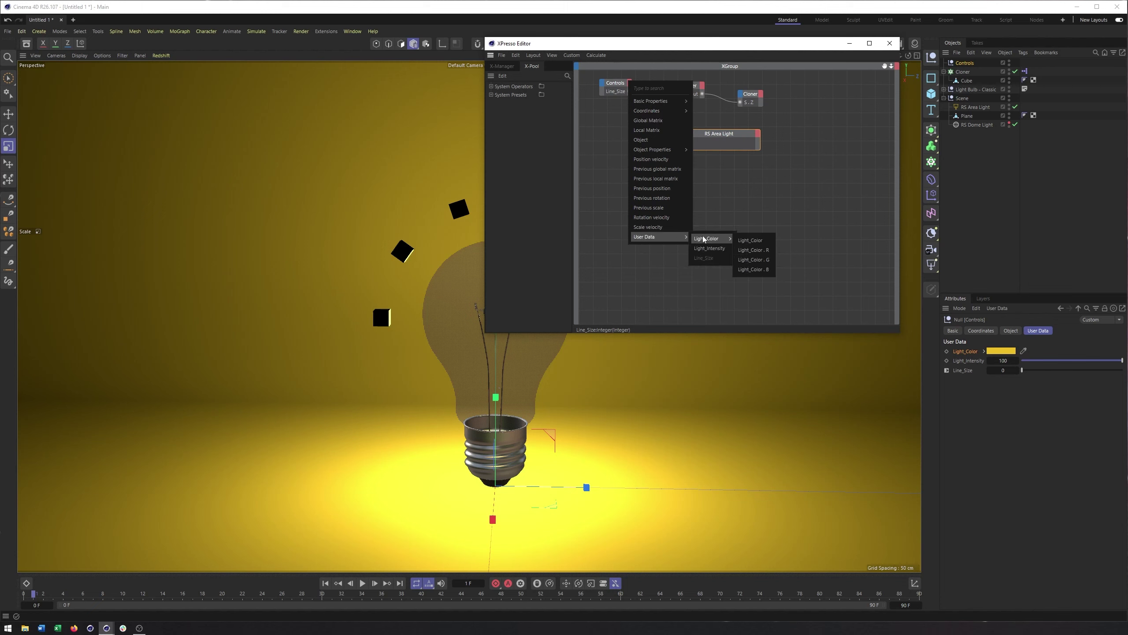
pyautogui.click(752, 241)
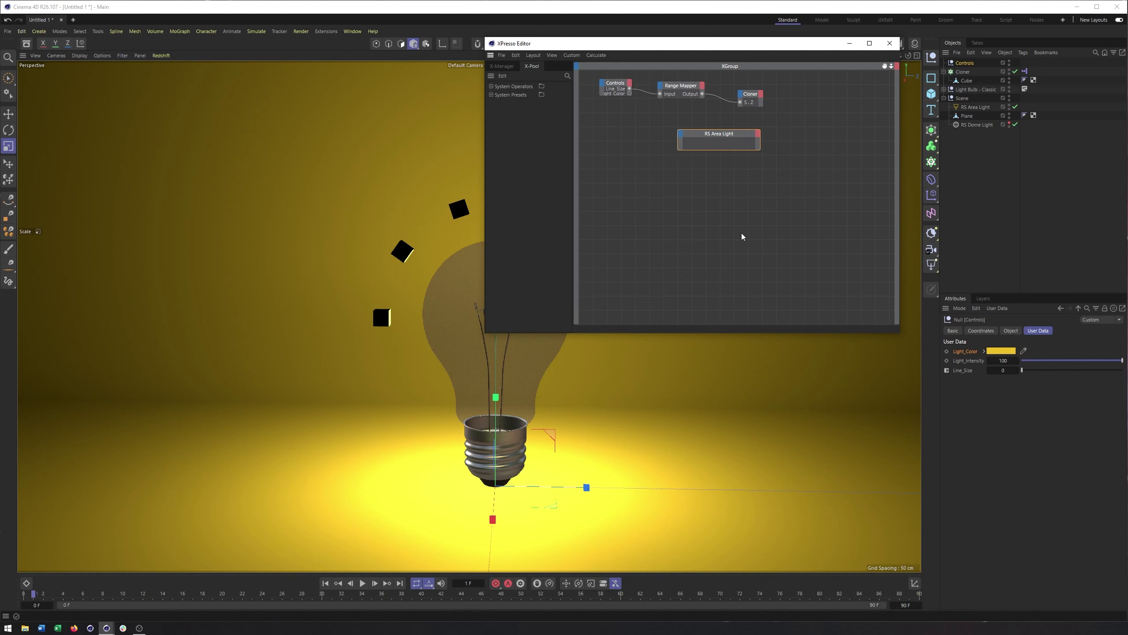
pyautogui.click(615, 96)
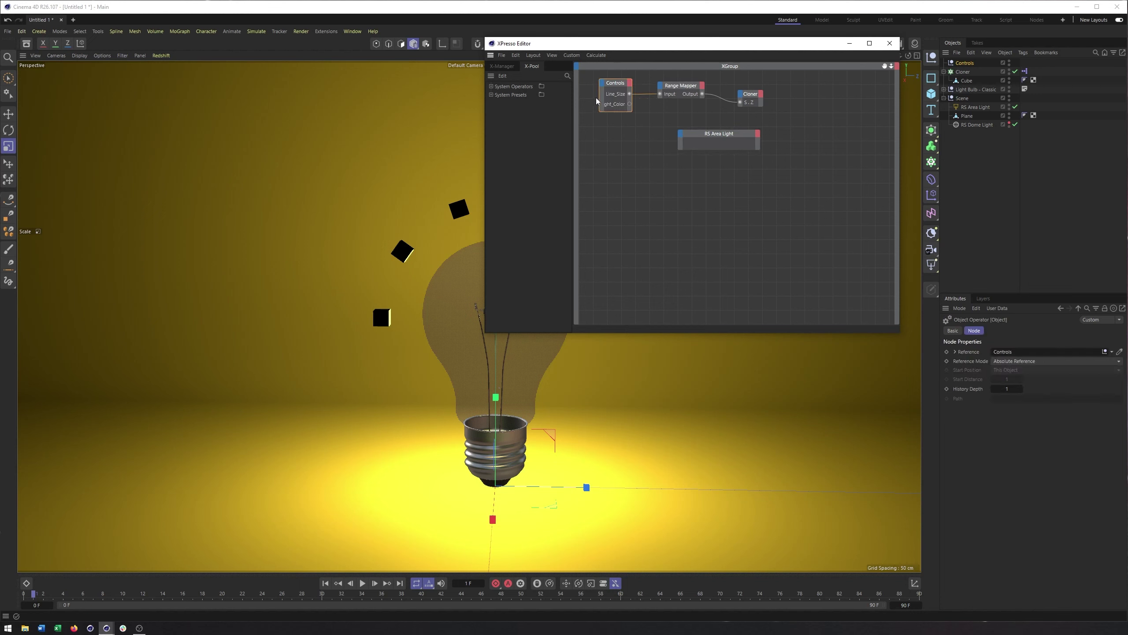
pyautogui.moveTo(598, 97); pyautogui.dragTo(583, 97)
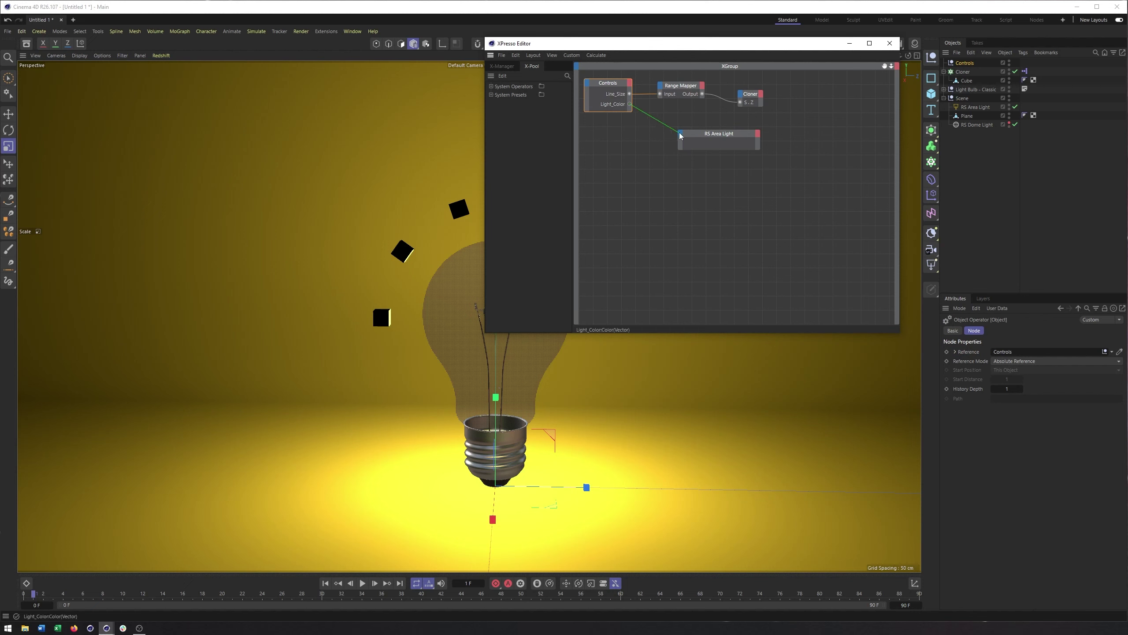
# Connect Light_Color to the RS Area Light node's Object > Color > Color input.
pyautogui.moveTo(679, 136); pyautogui.dragTo(680, 135)
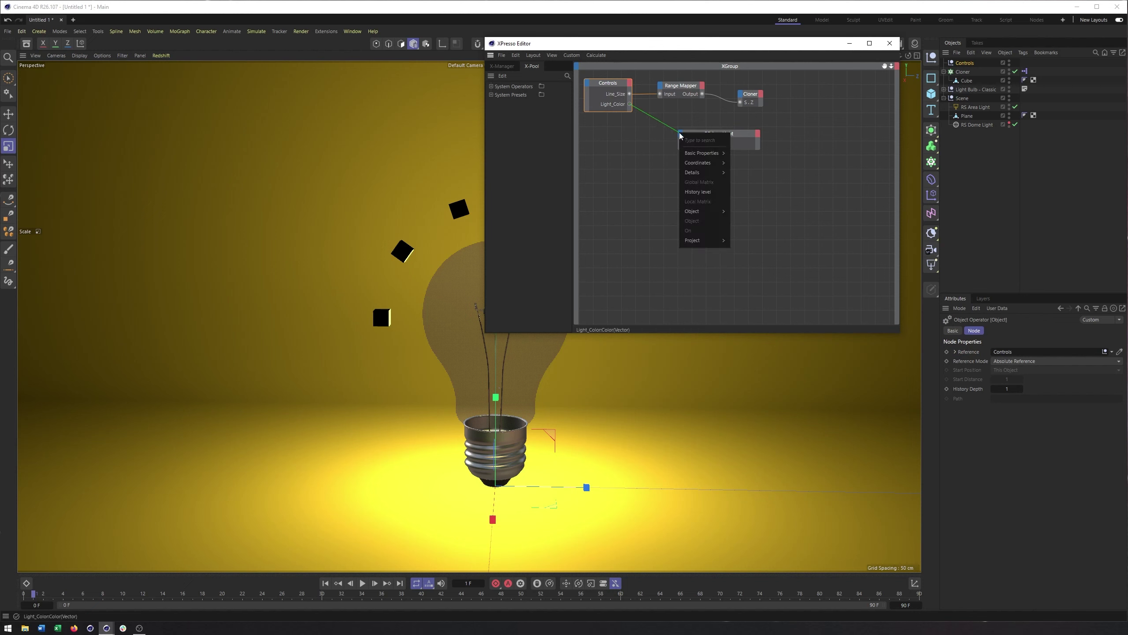
pyautogui.moveTo(699, 211)
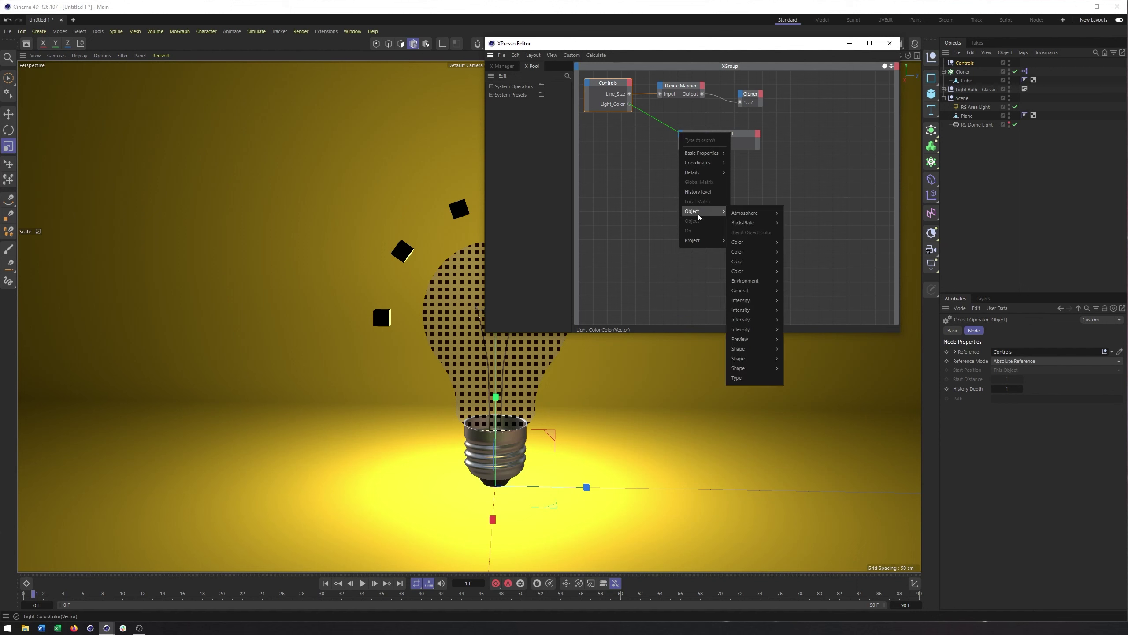
pyautogui.moveTo(752, 243)
pyautogui.moveTo(798, 243)
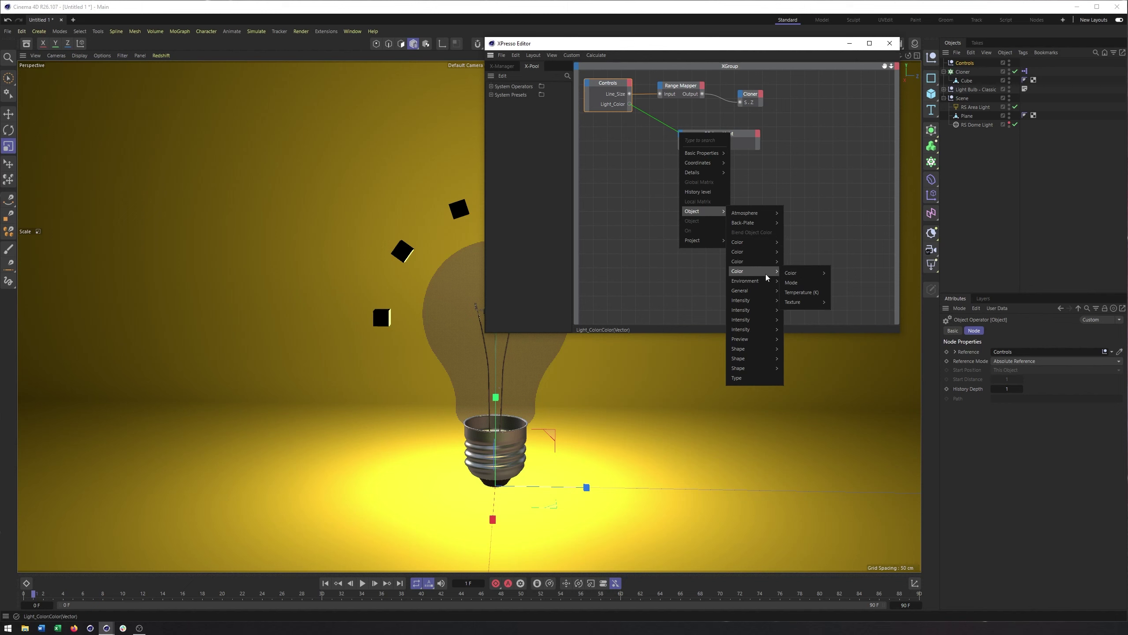
pyautogui.moveTo(756, 304)
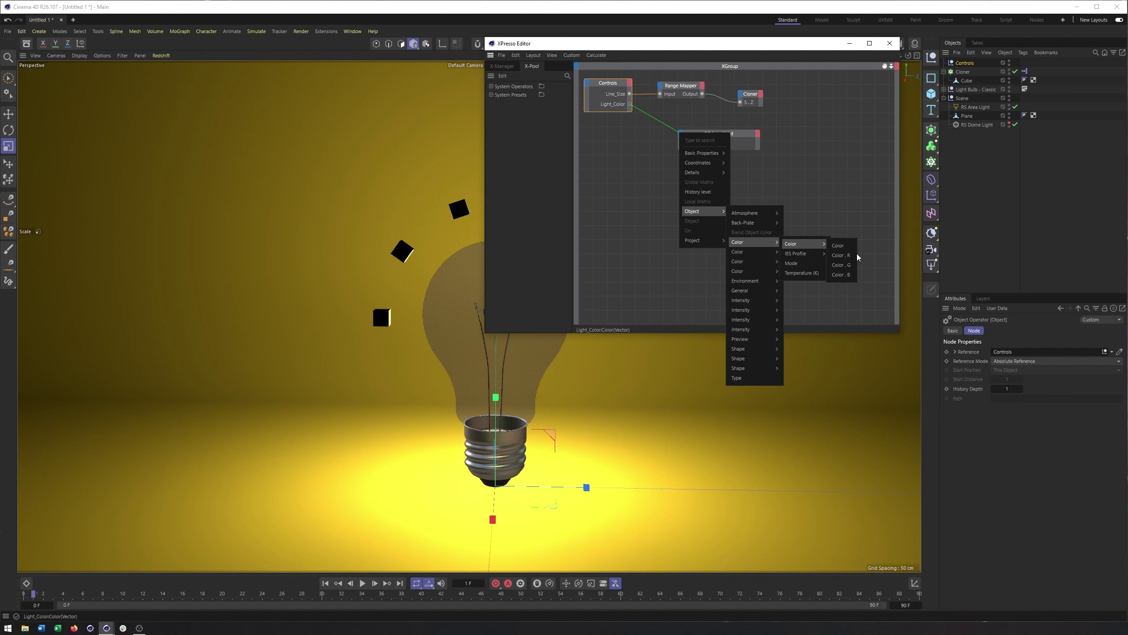
pyautogui.click(840, 246)
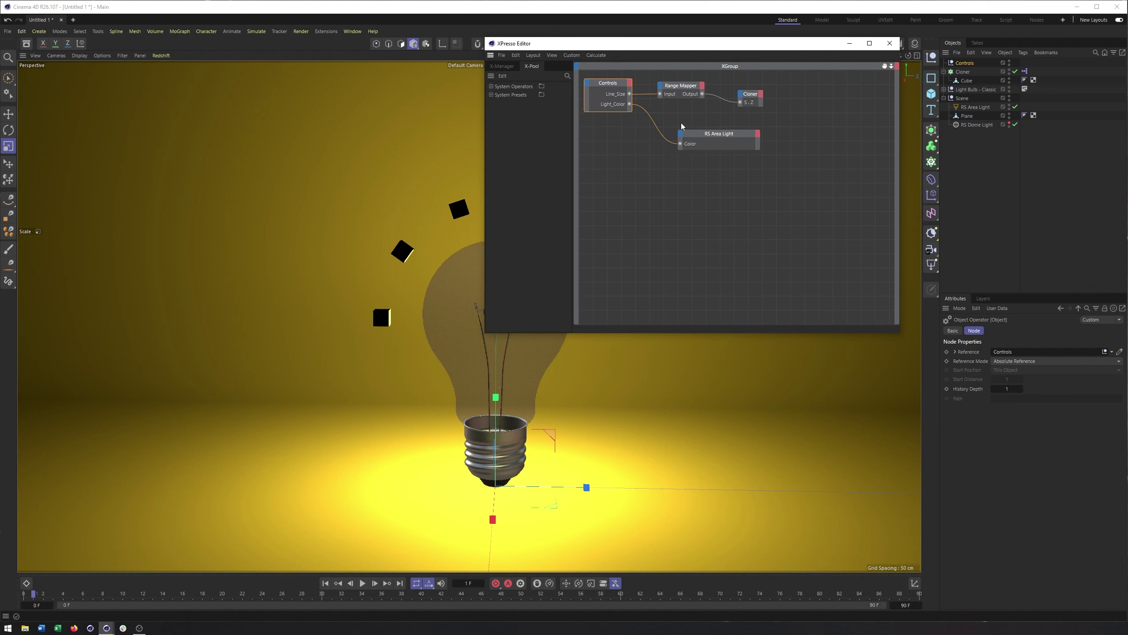
# Set the Controls null's Light_Color to a dark teal in the Color Chooser.
pyautogui.moveTo(657, 45); pyautogui.dragTo(673, 56)
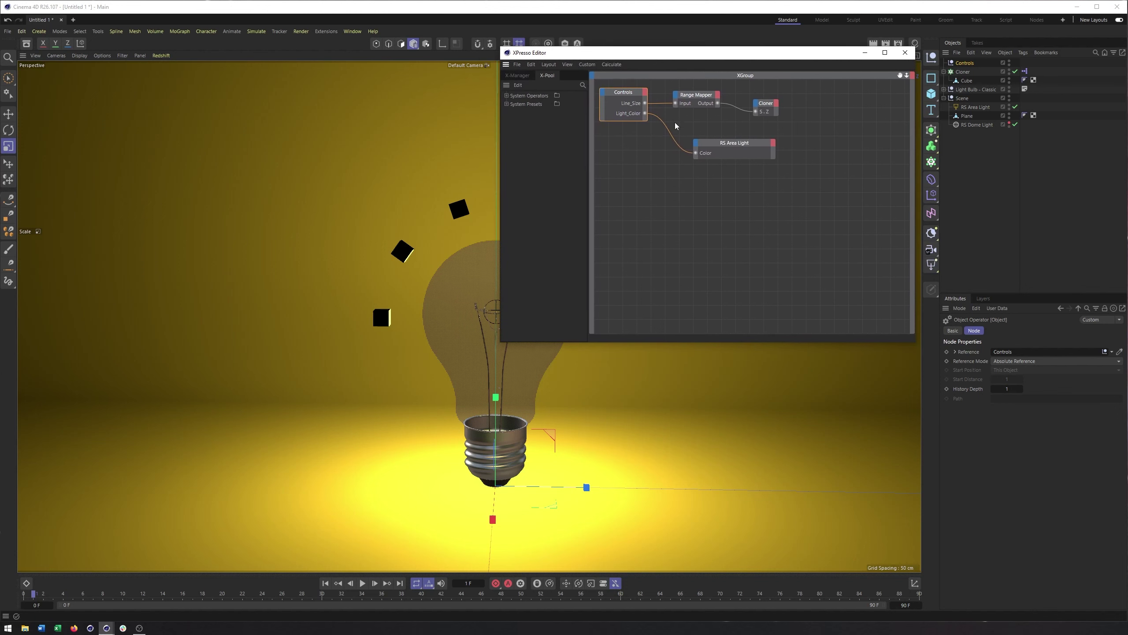
pyautogui.click(728, 143)
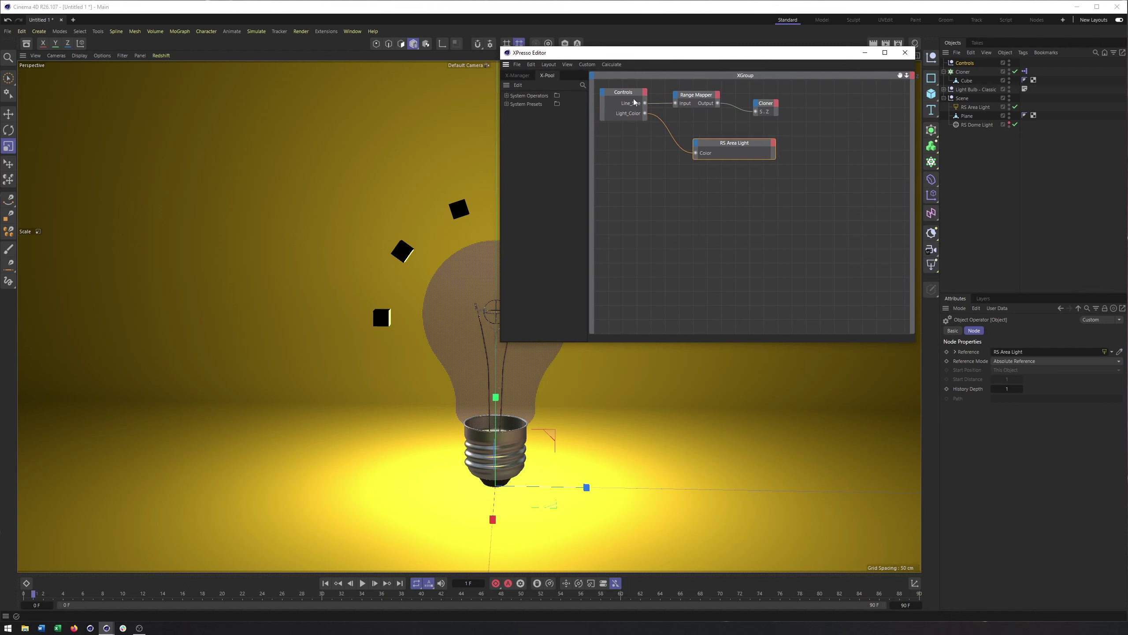
pyautogui.click(964, 63)
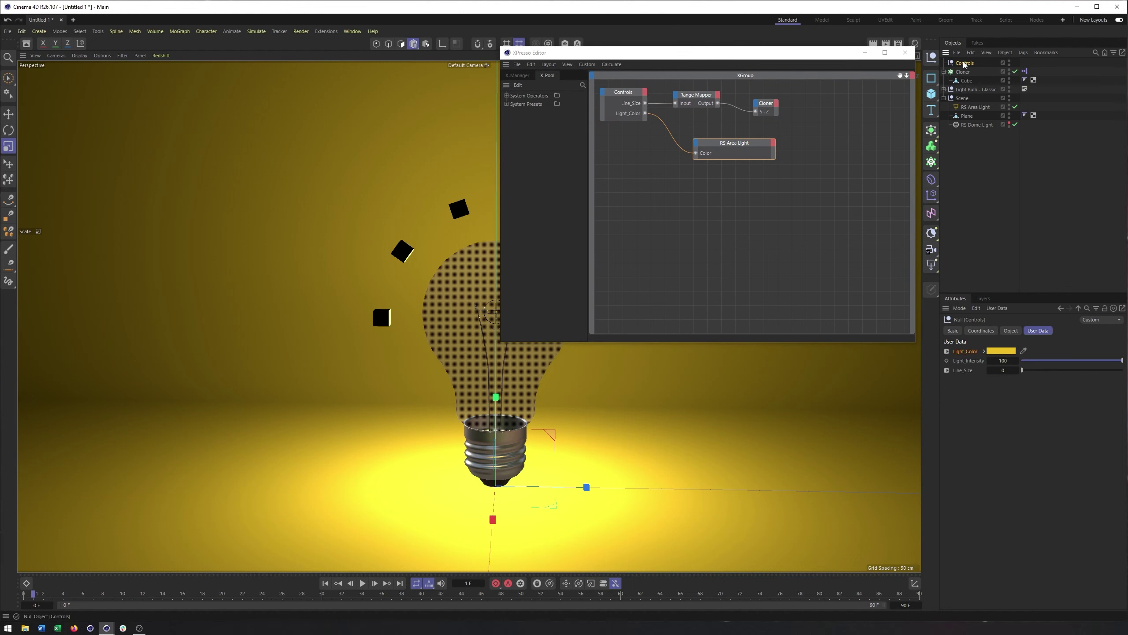
pyautogui.click(1002, 351)
pyautogui.click(915, 423)
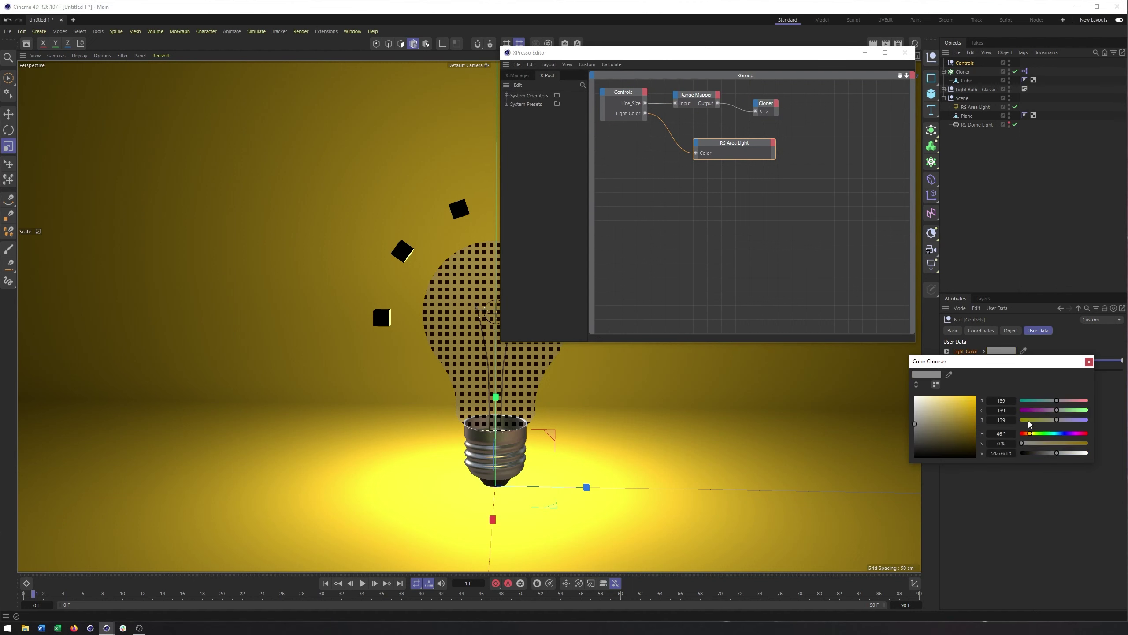
pyautogui.moveTo(1056, 435); pyautogui.dragTo(1056, 434)
pyautogui.moveTo(951, 422); pyautogui.dragTo(935, 435)
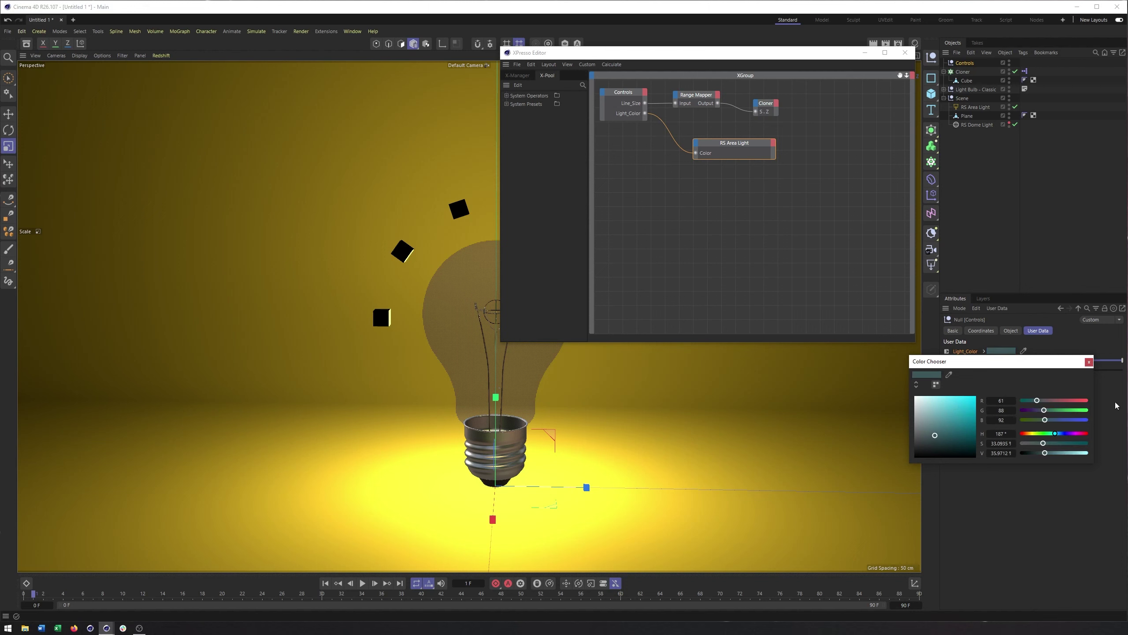
pyautogui.click(1089, 362)
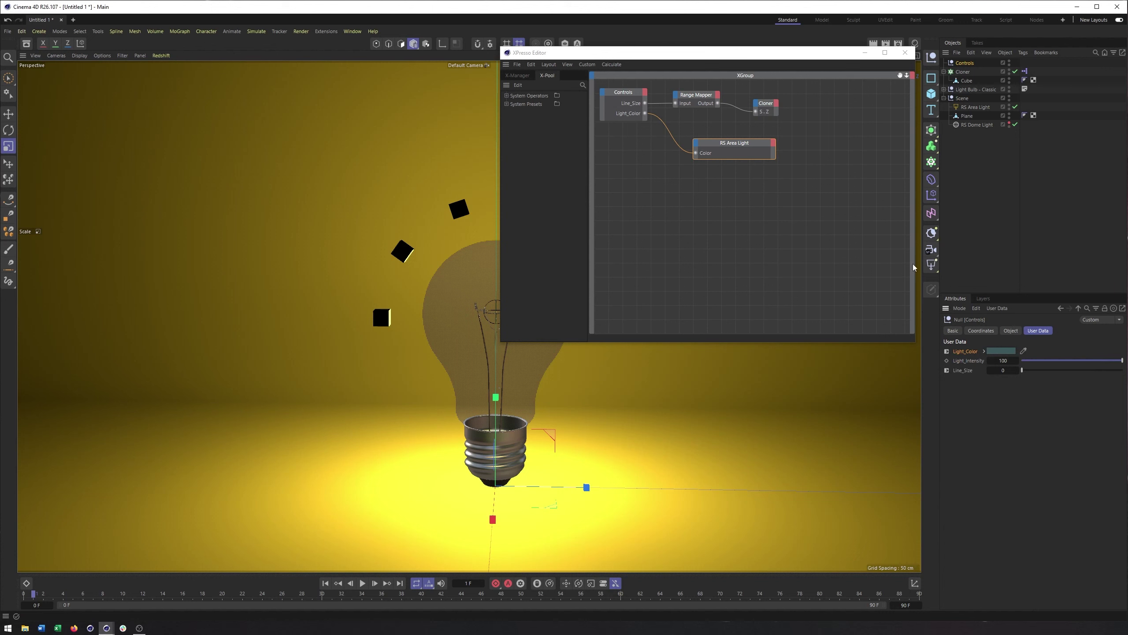
# Check the RS Area Light's colour settings, then close the XPresso Editor.
pyautogui.click(975, 107)
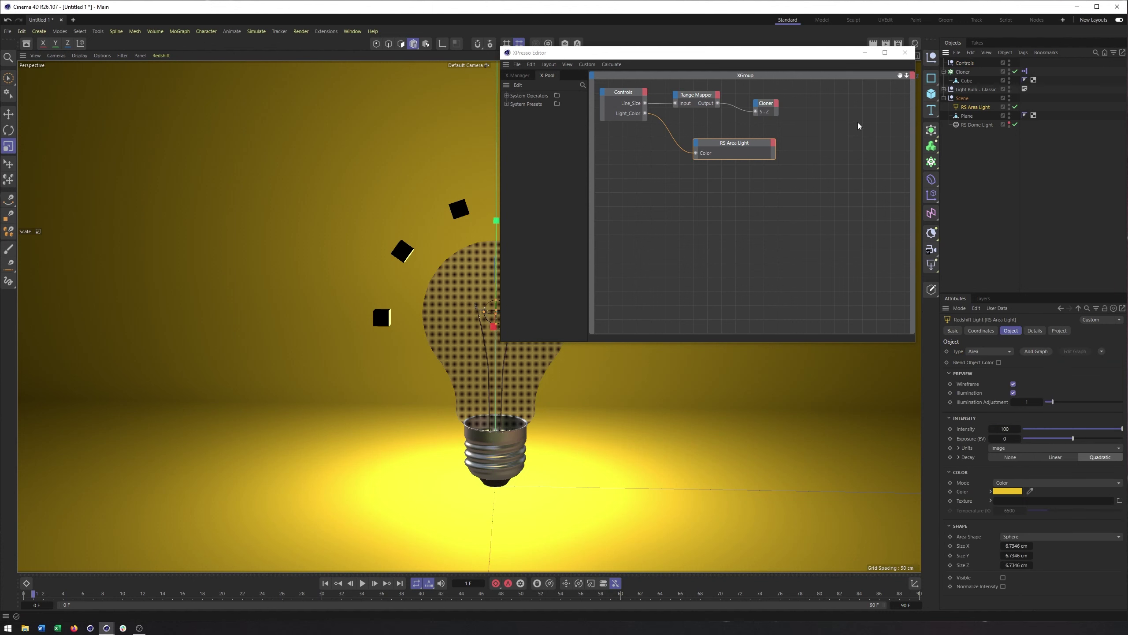
pyautogui.click(645, 92)
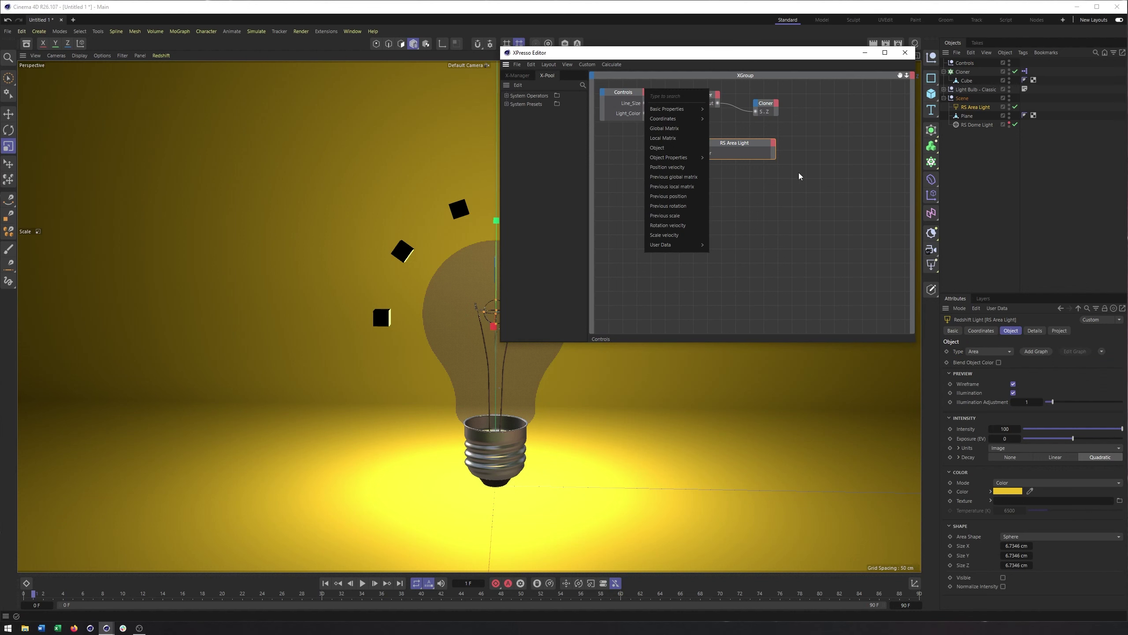
pyautogui.click(809, 189)
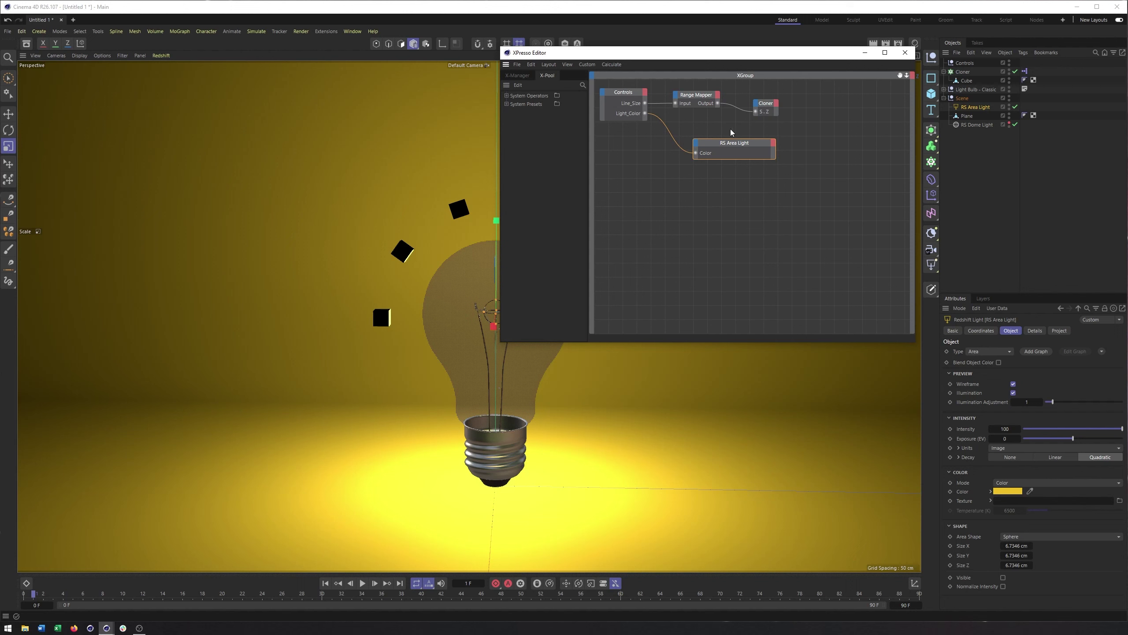
pyautogui.click(904, 52)
# Select the Controls null to bring up its Line_Size user data.
pyautogui.click(965, 63)
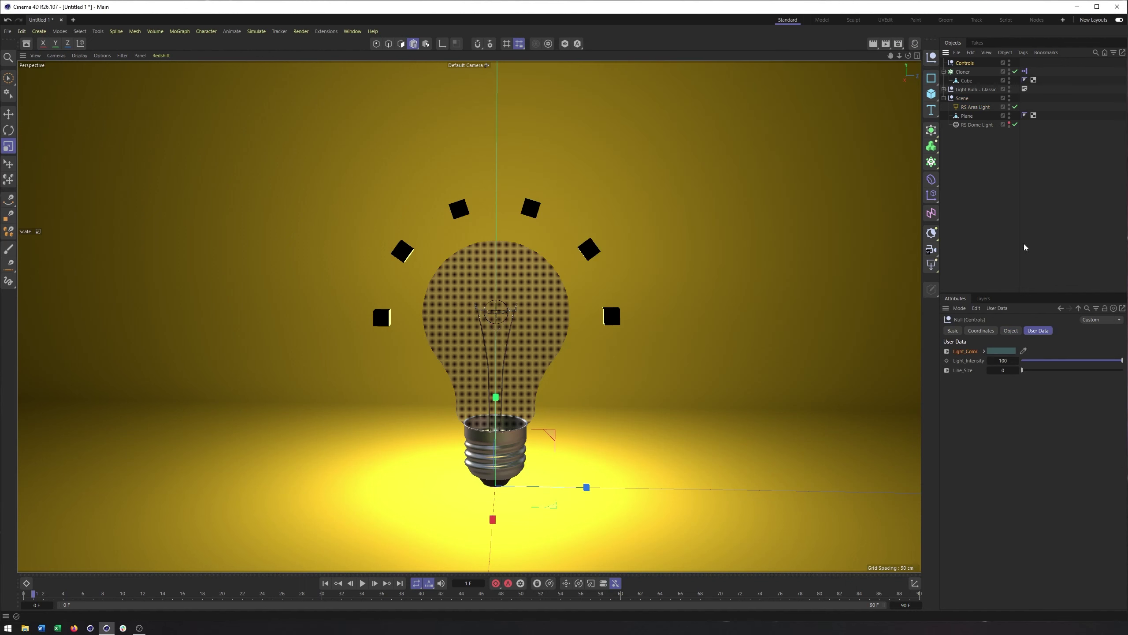